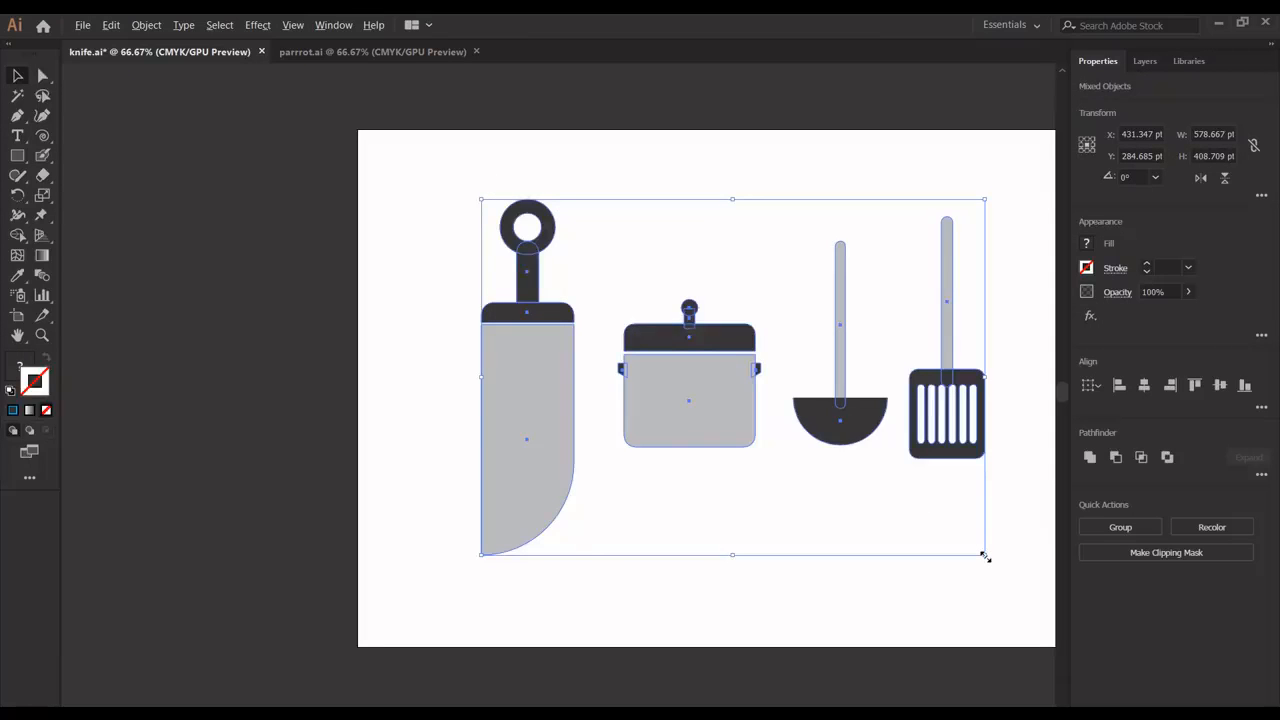
# Scale the four utensils down together to about 278 by 196 pt and move them to the artboard's upper-left corner.
pyautogui.moveTo(985, 556); pyautogui.dragTo(893, 468)
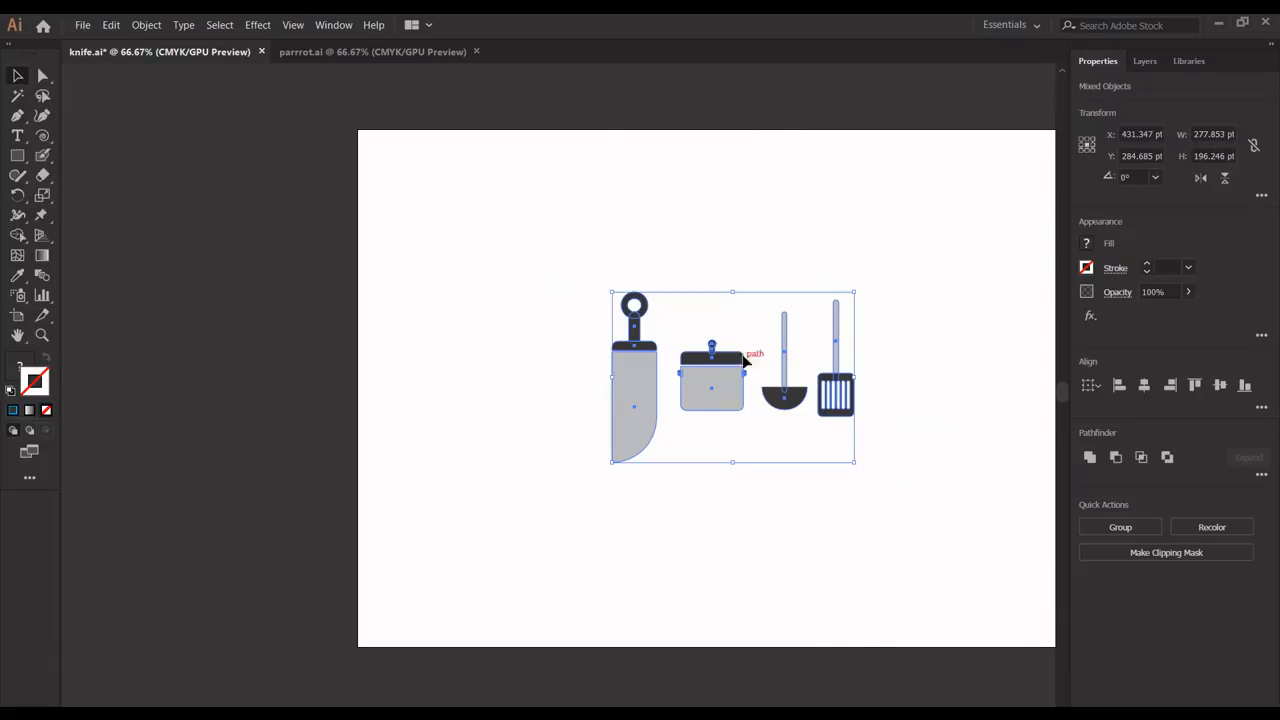
pyautogui.moveTo(775, 385); pyautogui.dragTo(613, 292)
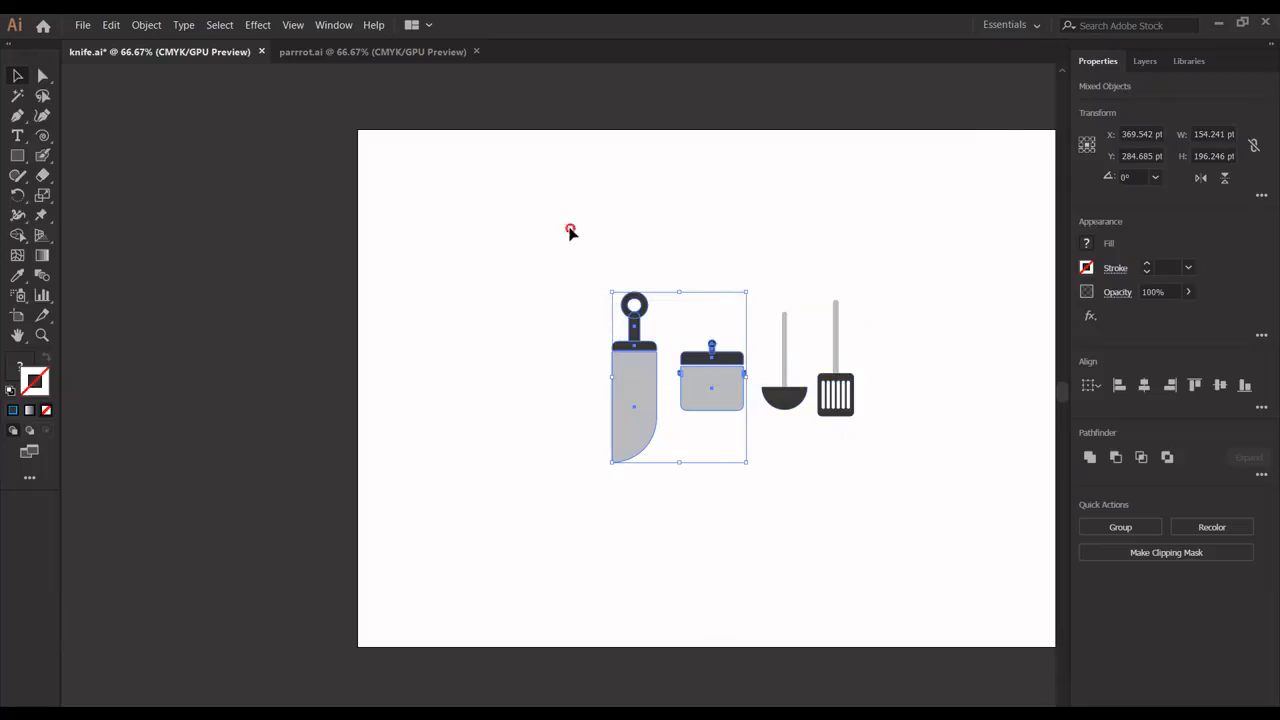
pyautogui.moveTo(569, 229); pyautogui.dragTo(968, 429)
pyautogui.moveTo(858, 383); pyautogui.dragTo(336, 257)
pyautogui.click(546, 277)
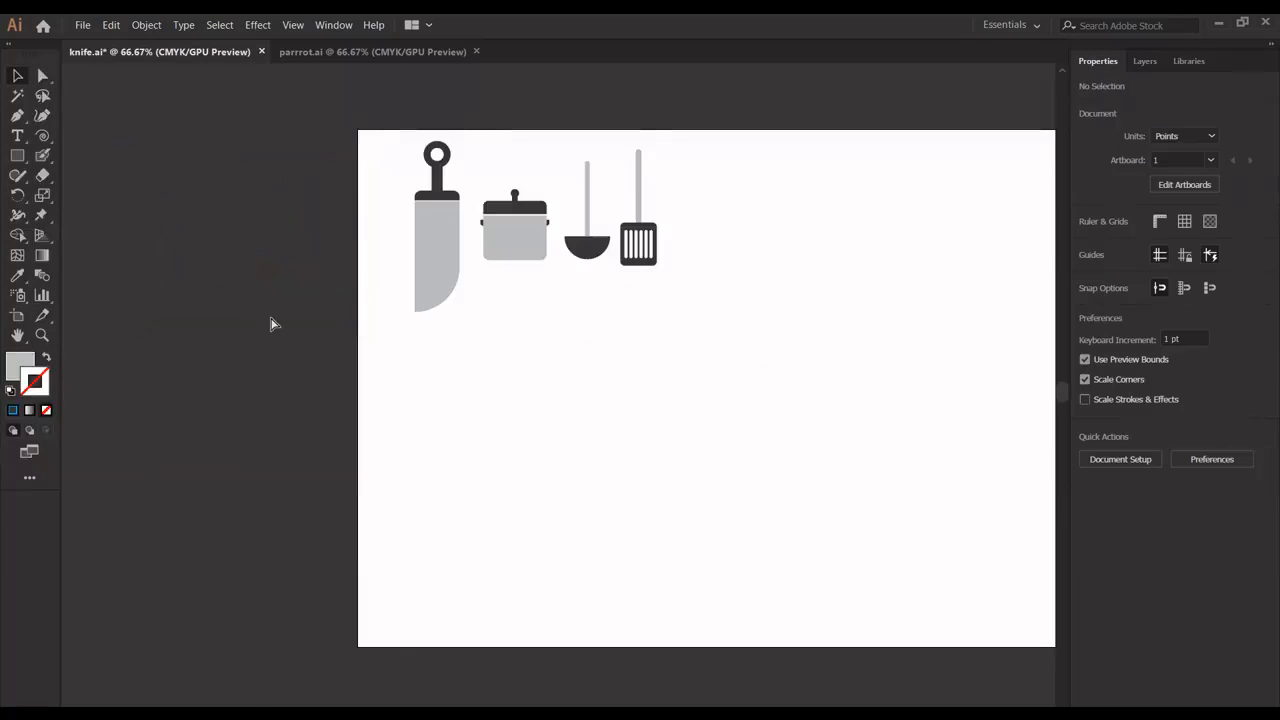
# Draw a grey circle about 57 pt in diameter in the empty area below and beside the utensils.
pyautogui.hotkey('ctrl', '=')
pyautogui.scroll(3, 271, 324)
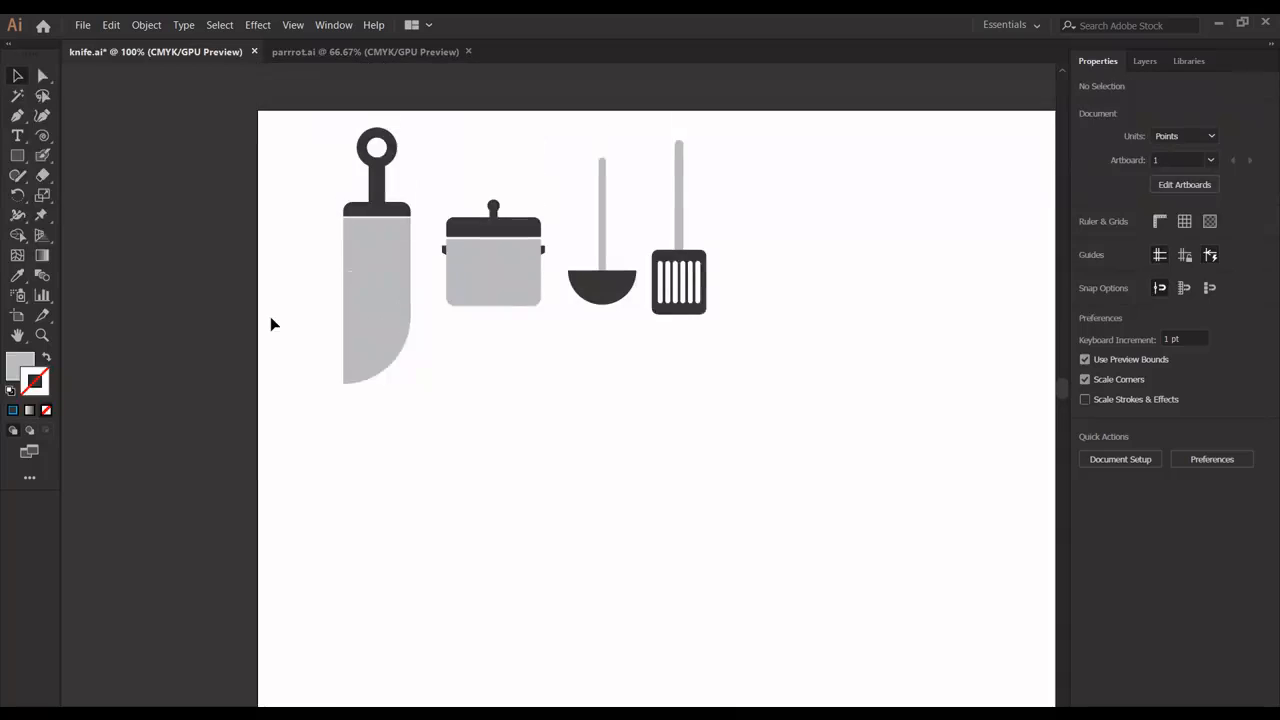
pyautogui.hscroll(2, 271, 324)
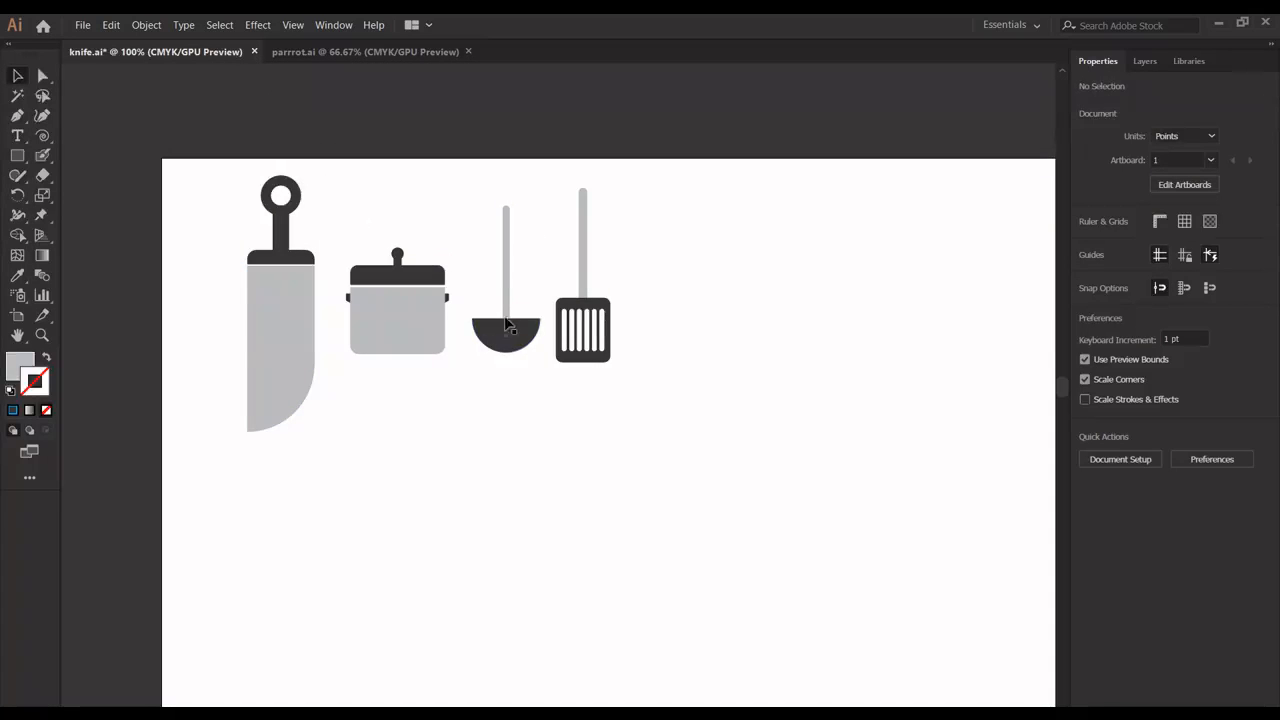
pyautogui.moveTo(15, 145); pyautogui.dragTo(90, 194)
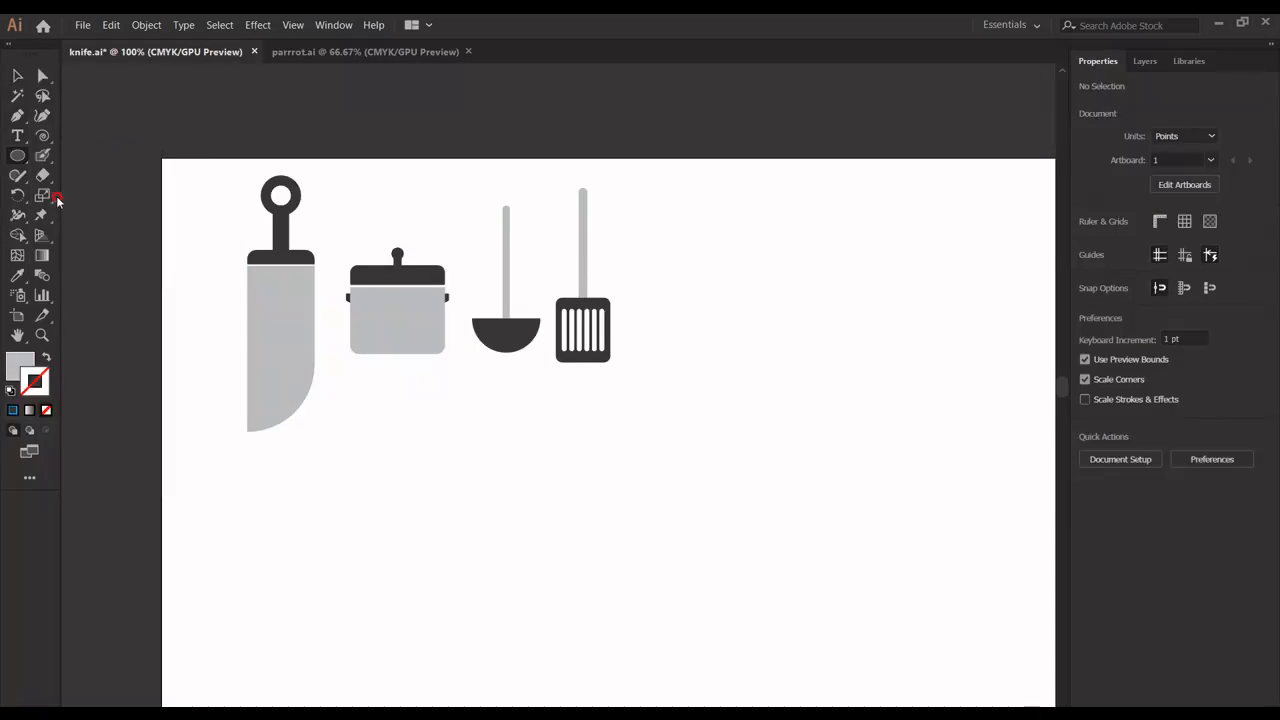
pyautogui.moveTo(721, 447); pyautogui.dragTo(799, 522)
# Delete the circle's top anchor point to leave a half-circle ladle bowl.
pyautogui.click(46, 78)
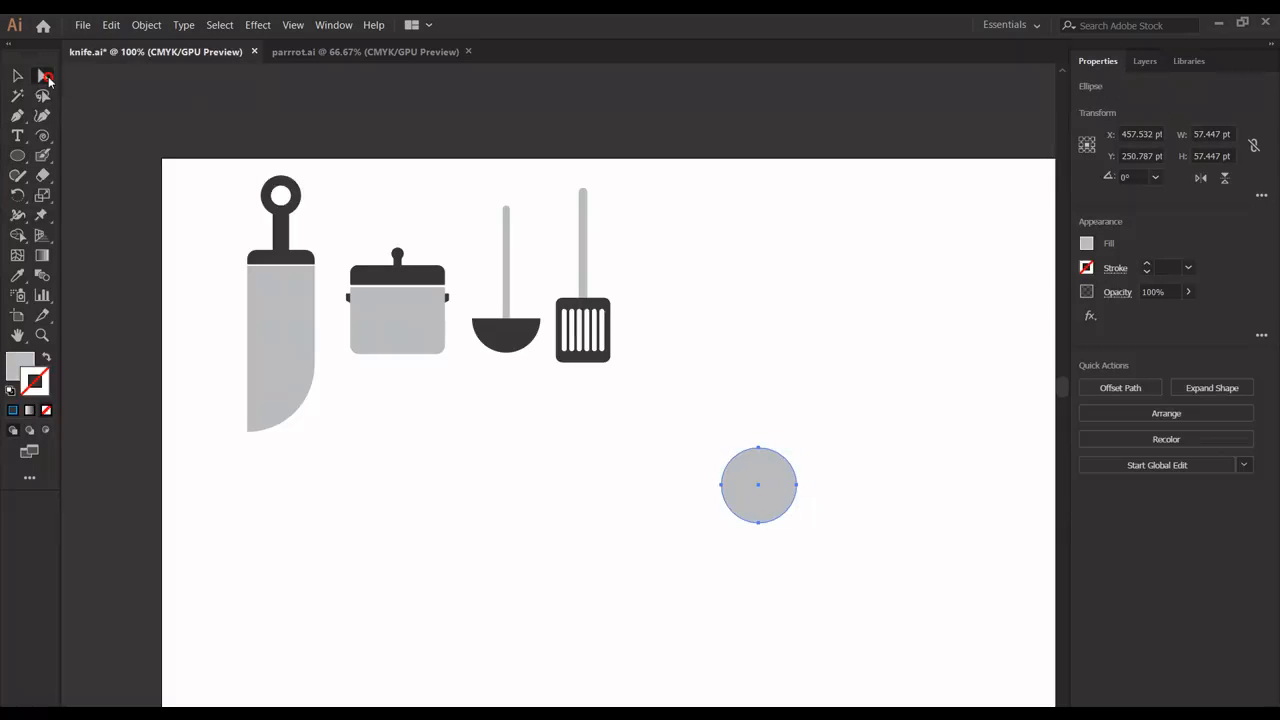
pyautogui.click(759, 448)
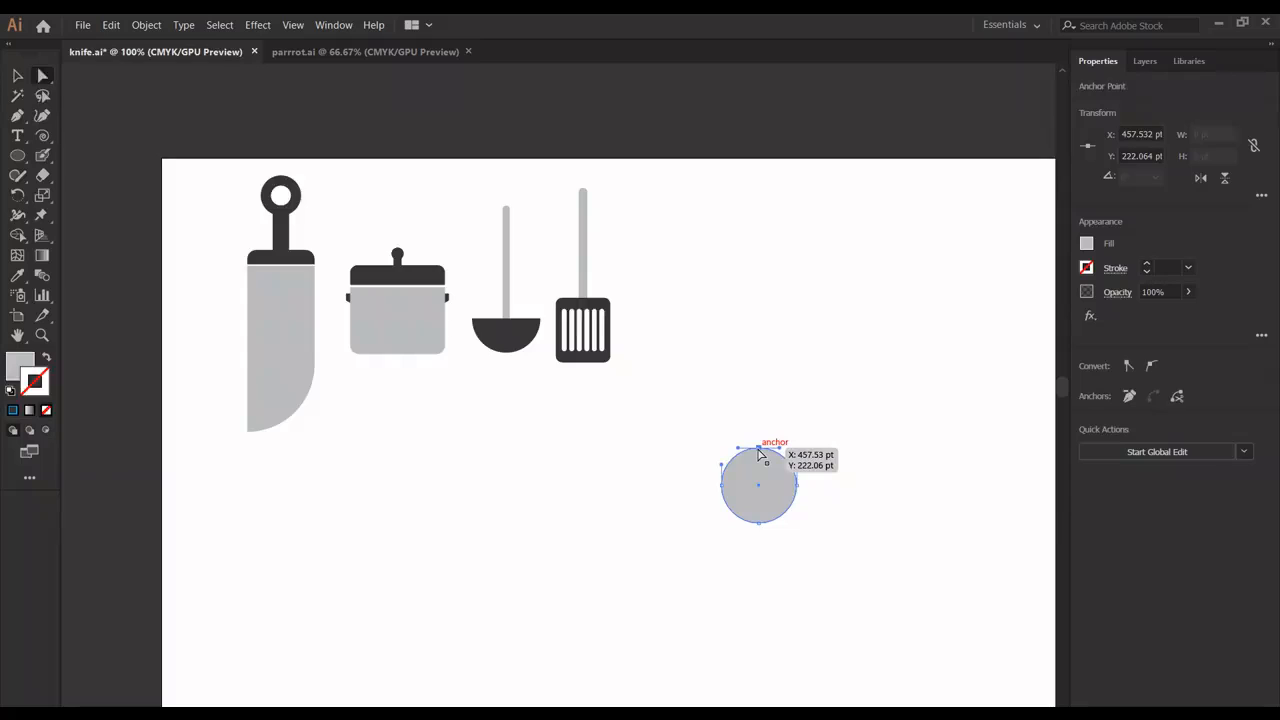
pyautogui.press('Delete')
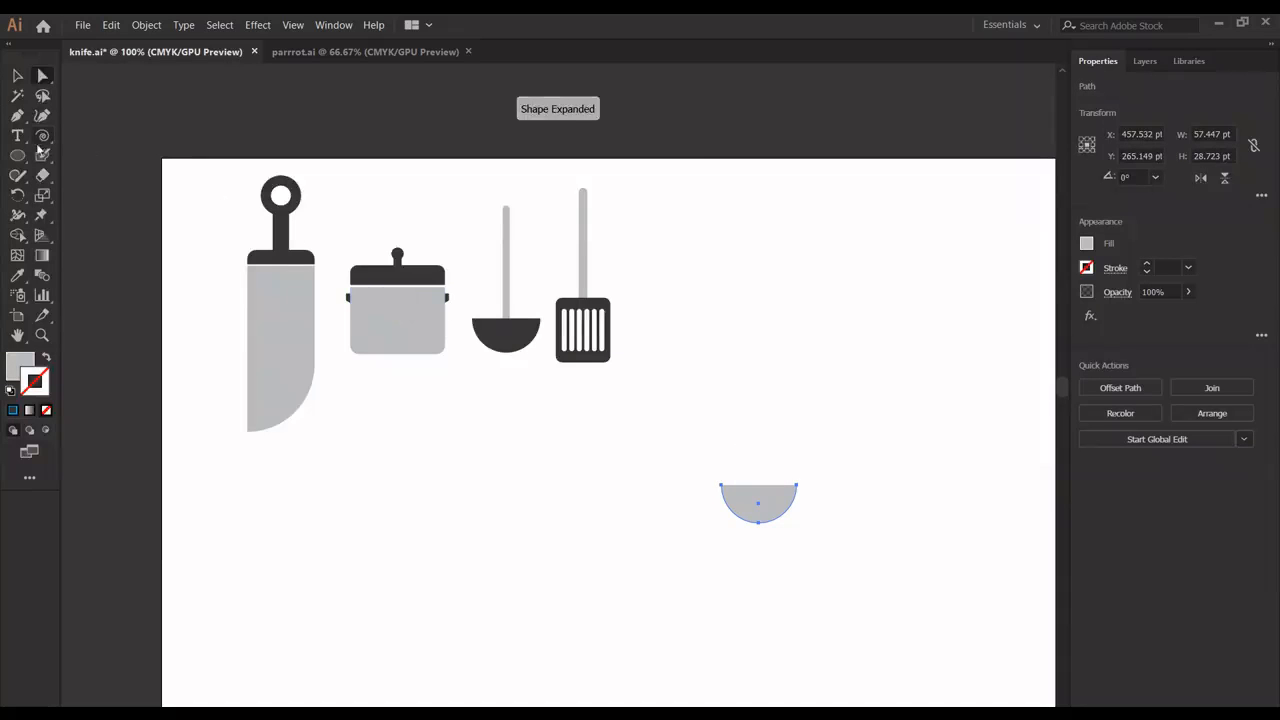
# Draw a ladle handle about 8.6 by 98 pt rising from the bowl's center and fully round its corners.
pyautogui.moveTo(18, 156); pyautogui.dragTo(92, 156)
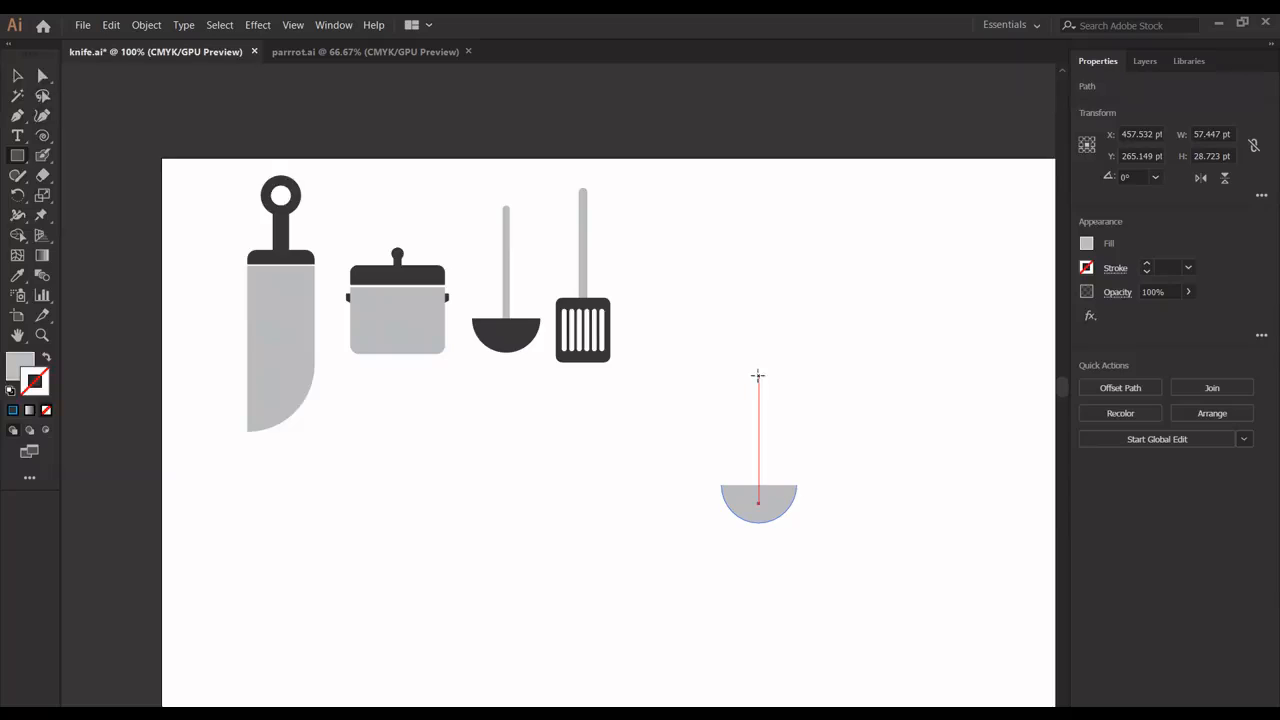
pyautogui.moveTo(758, 376); pyautogui.dragTo(770, 503)
pyautogui.click(44, 77)
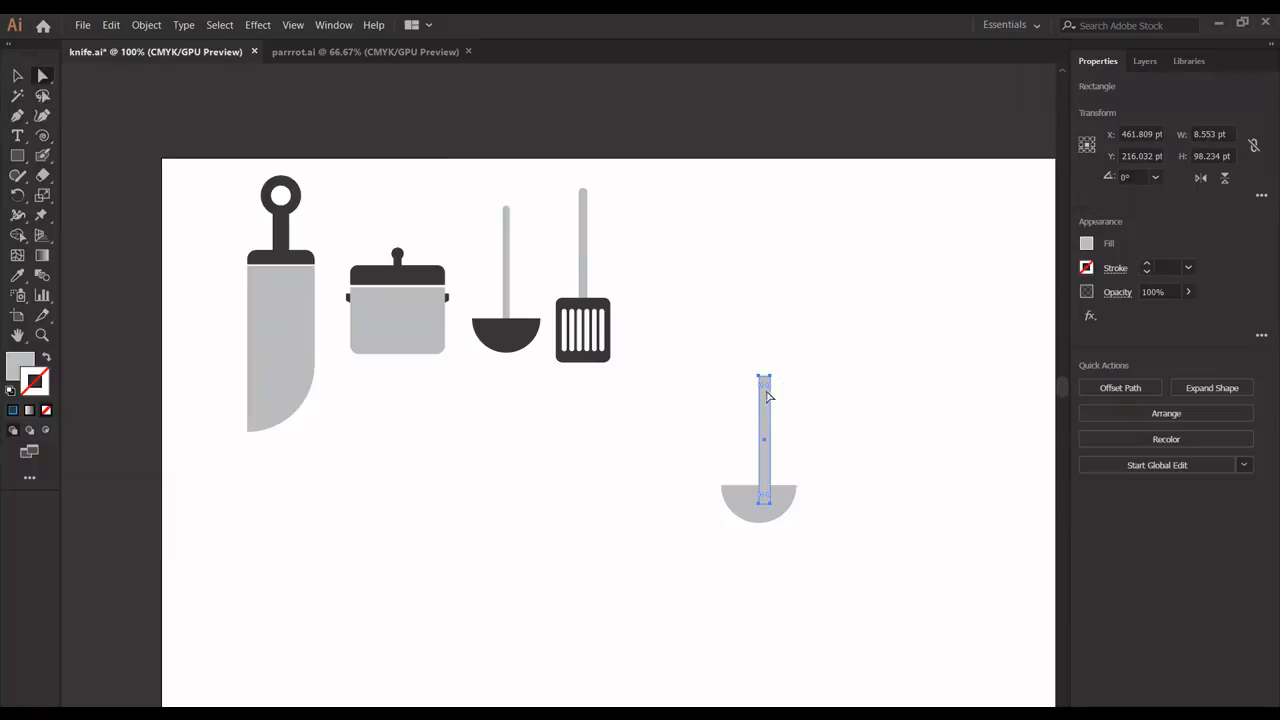
pyautogui.moveTo(768, 386); pyautogui.dragTo(786, 432)
# Align the new handle and bowl on their horizontal centers.
pyautogui.press('v')
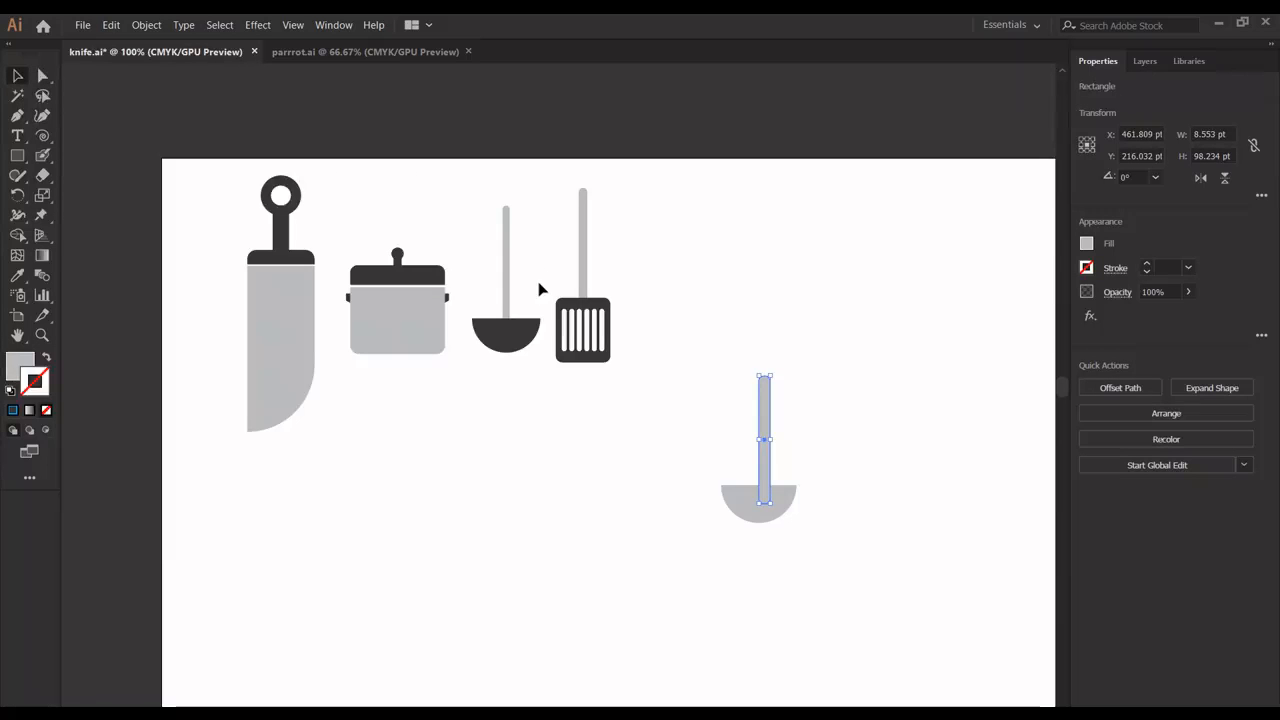
pyautogui.moveTo(669, 406); pyautogui.dragTo(834, 640)
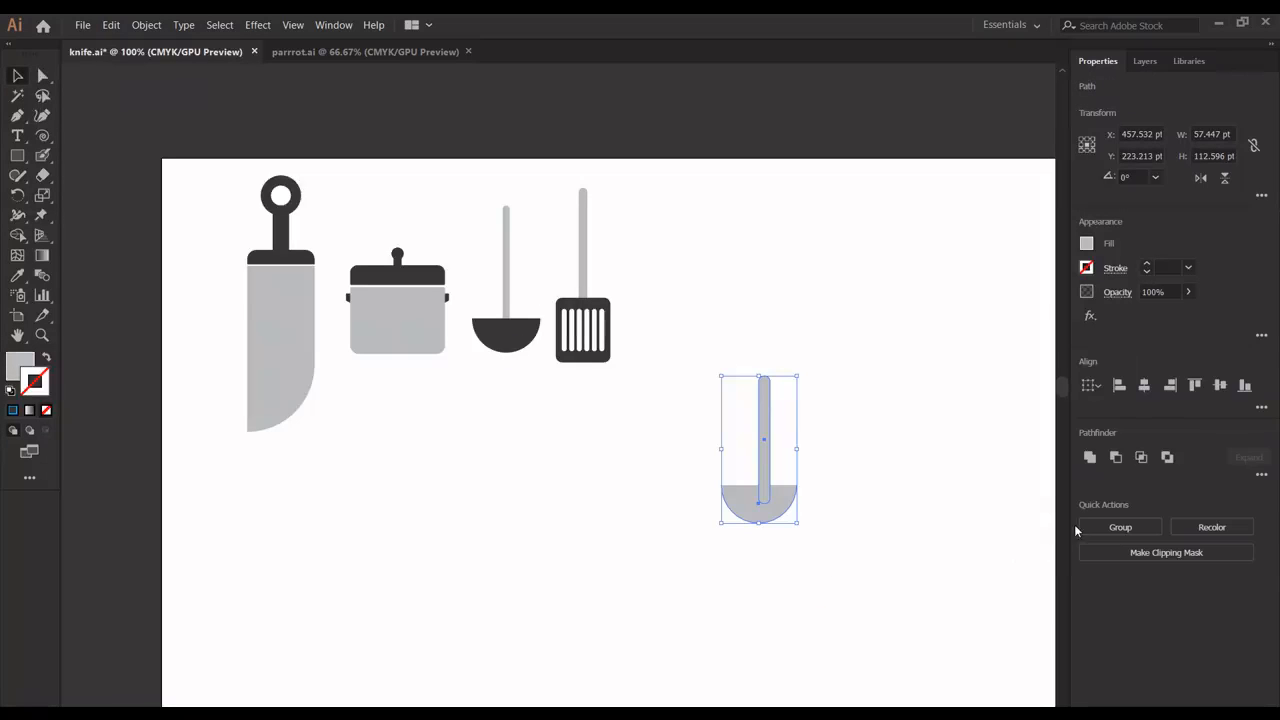
pyautogui.click(1144, 385)
pyautogui.click(908, 432)
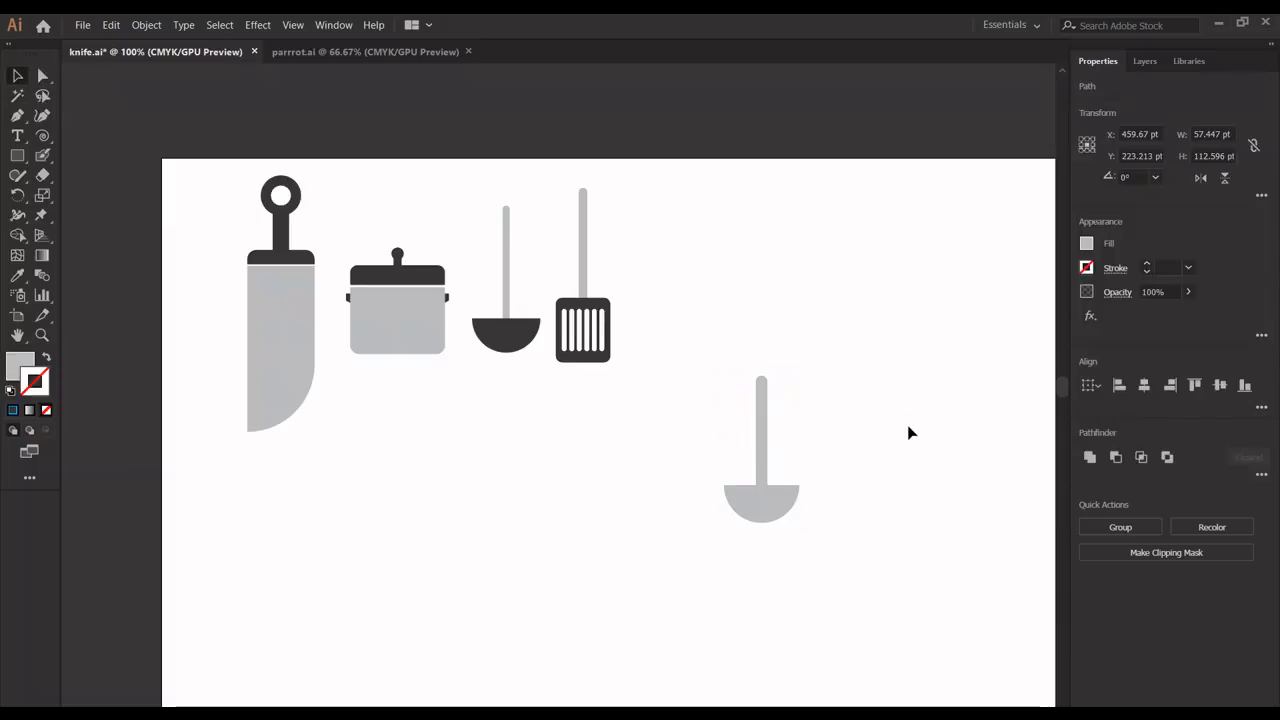
# Fill the new ladle's handle with the dark color sampled from the knife's collar using the Eyedropper.
pyautogui.click(763, 428)
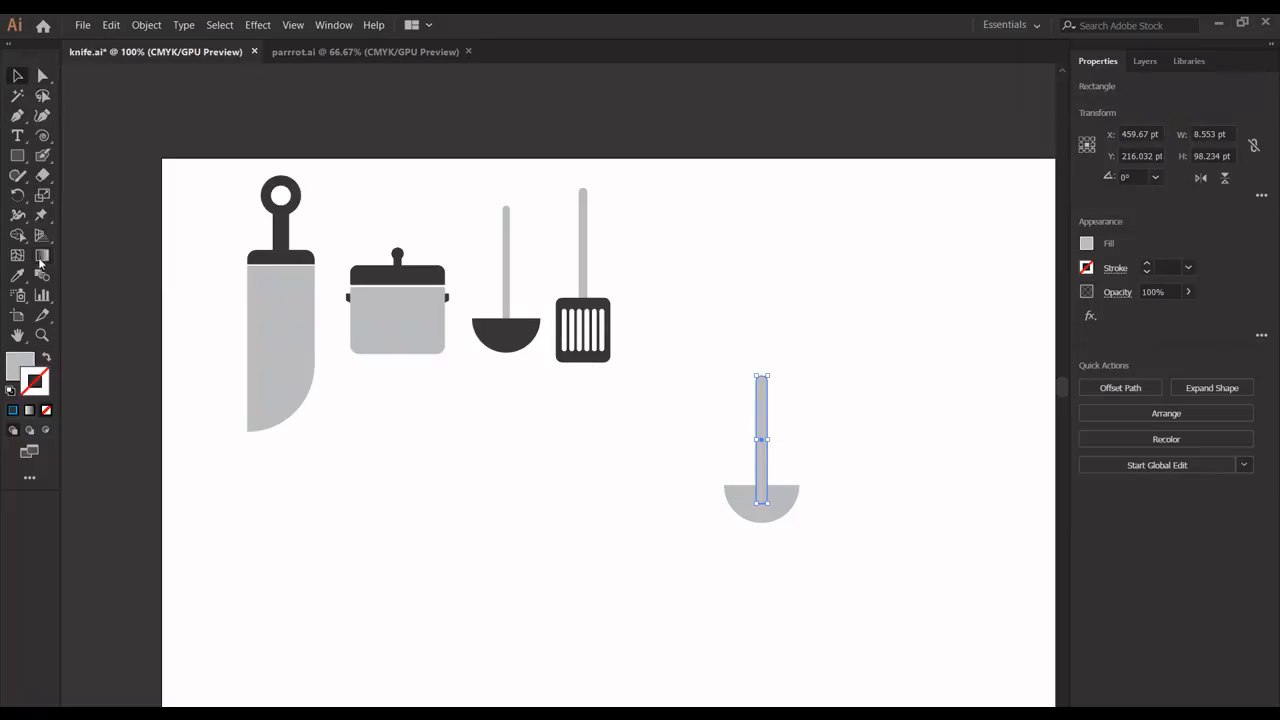
pyautogui.click(17, 274)
pyautogui.click(289, 252)
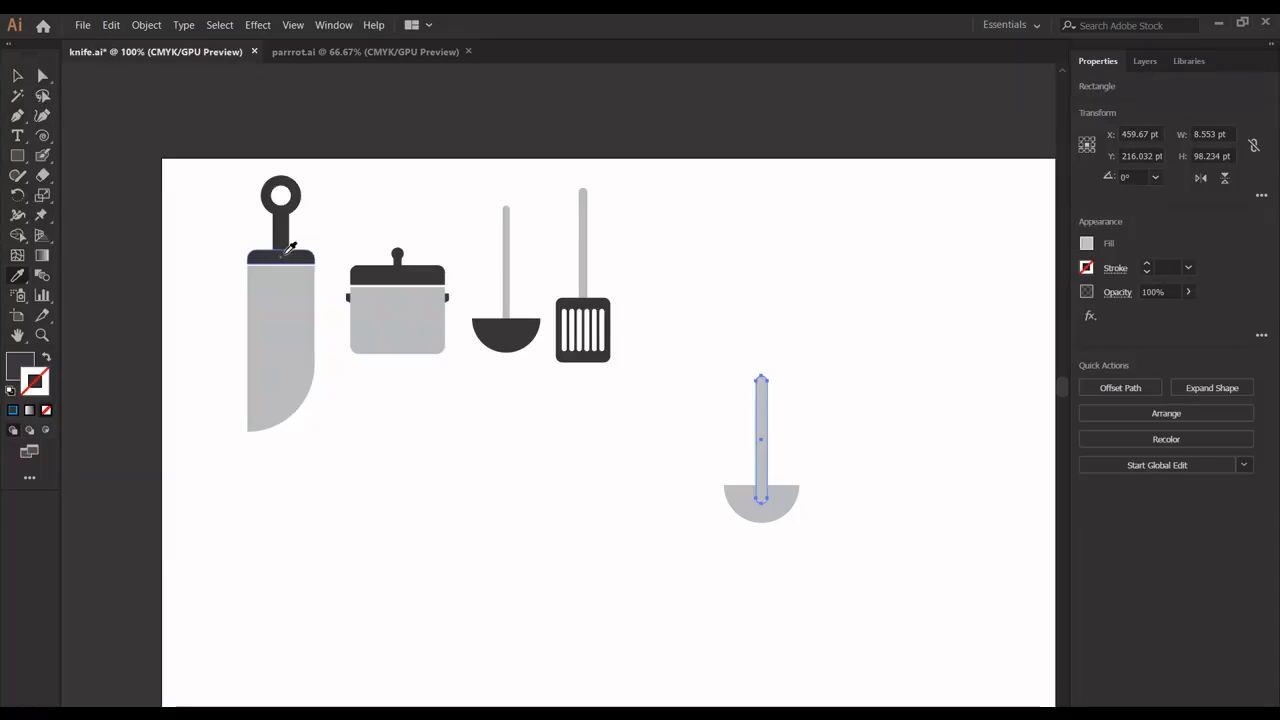
pyautogui.click(17, 75)
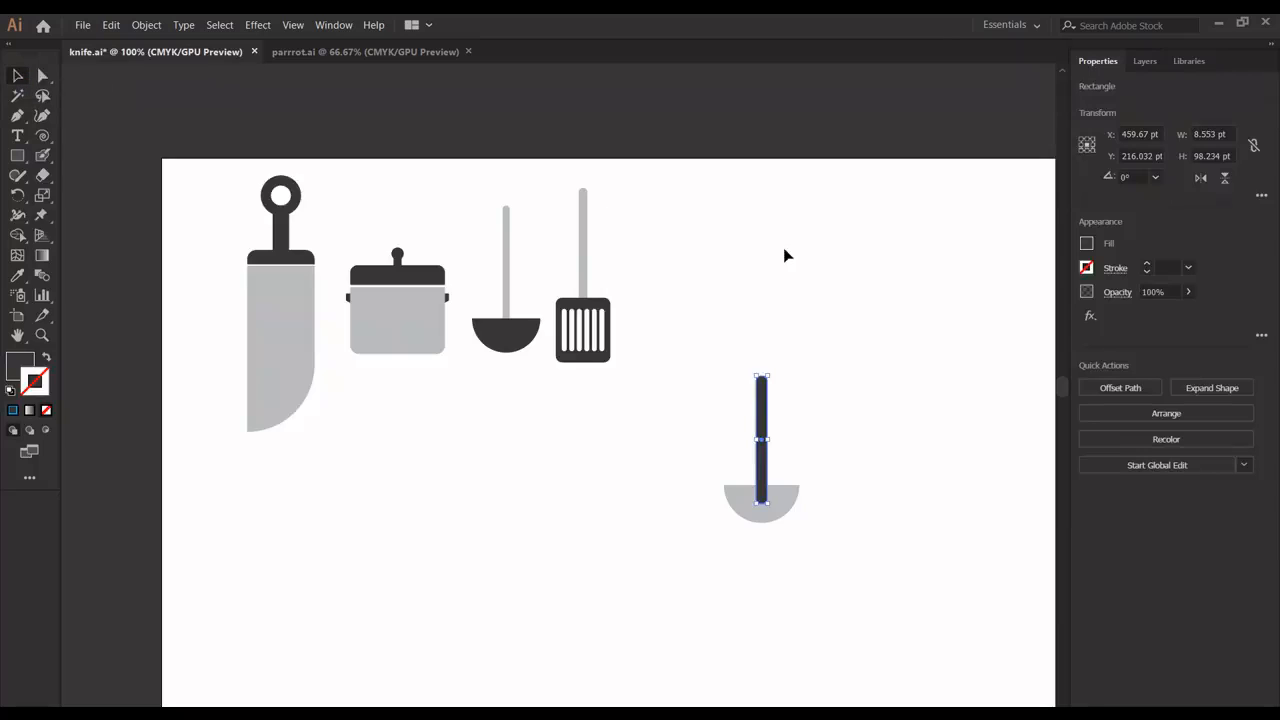
# Bring the grey bowl in front of the dark handle and move the ladle to the artboard's upper-right area.
pyautogui.click(805, 410)
pyautogui.rightClick(798, 498)
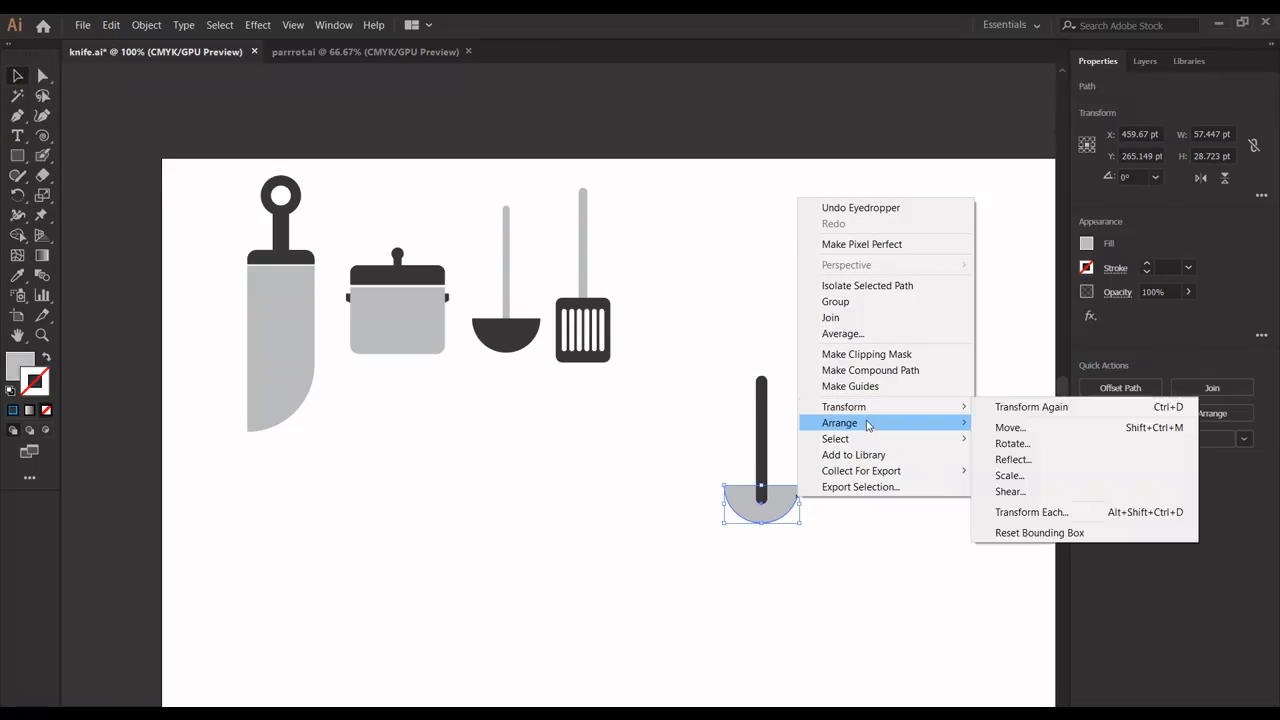
pyautogui.moveTo(868, 427)
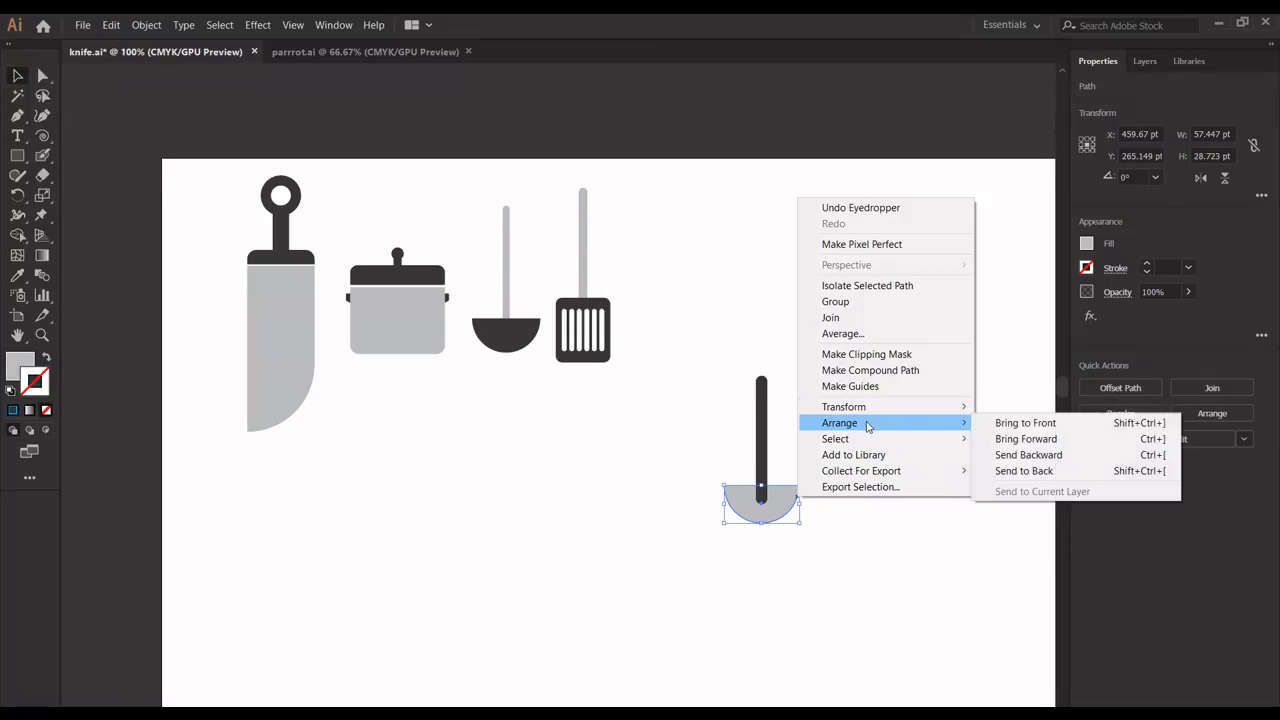
pyautogui.click(1012, 425)
pyautogui.click(880, 474)
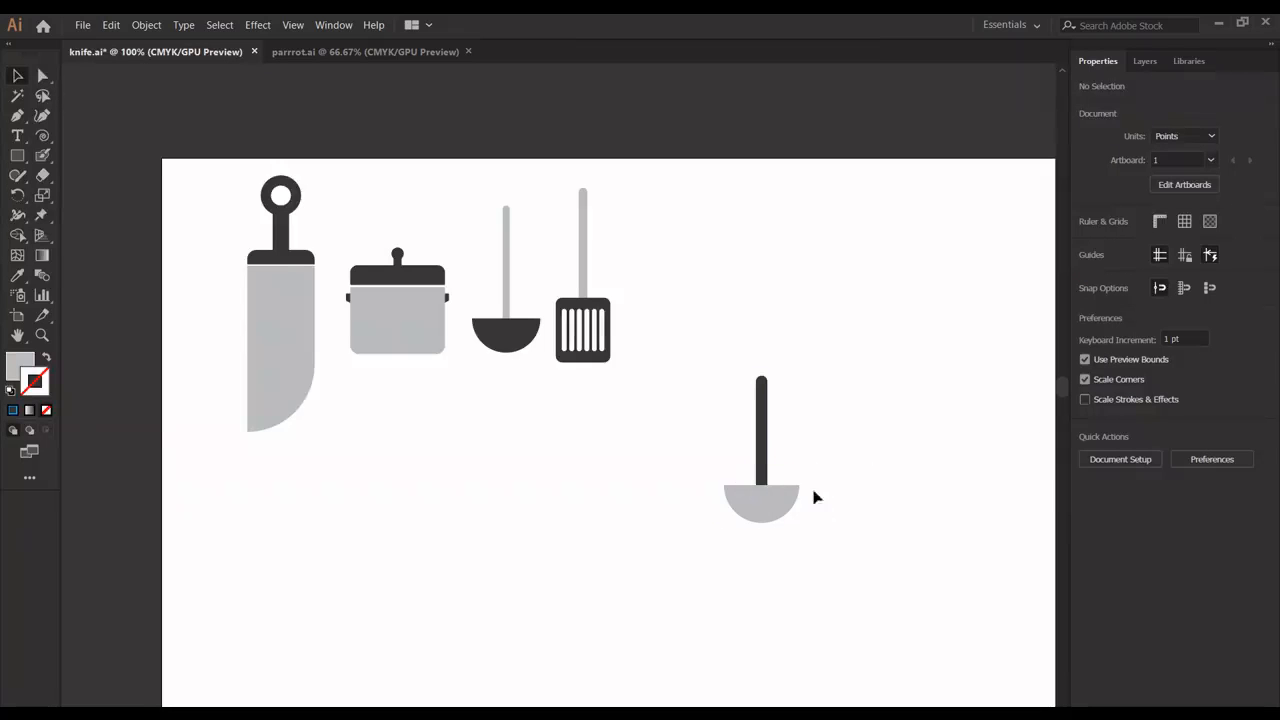
pyautogui.moveTo(809, 540); pyautogui.dragTo(967, 231)
pyautogui.click(886, 458)
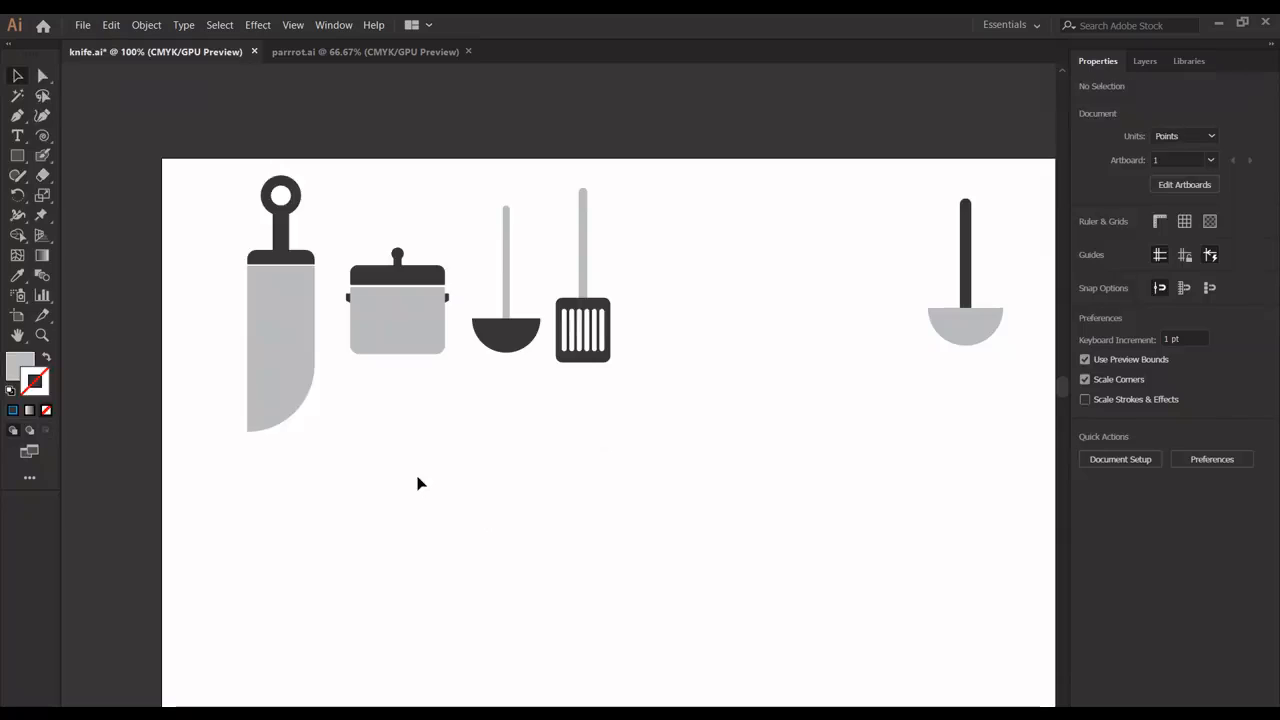
# Draw a grey rectangle about 47 by 60 pt below the row of utensils and slightly round its corners.
pyautogui.click(17, 156)
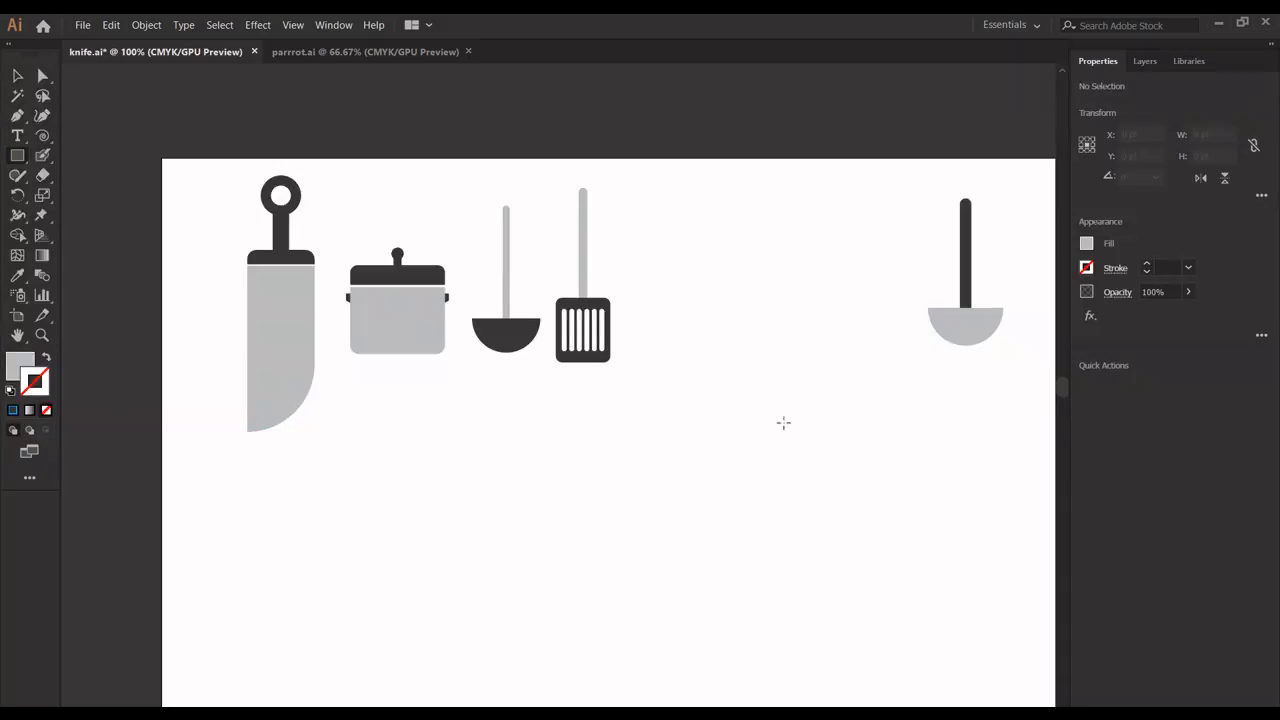
pyautogui.moveTo(782, 422); pyautogui.dragTo(845, 500)
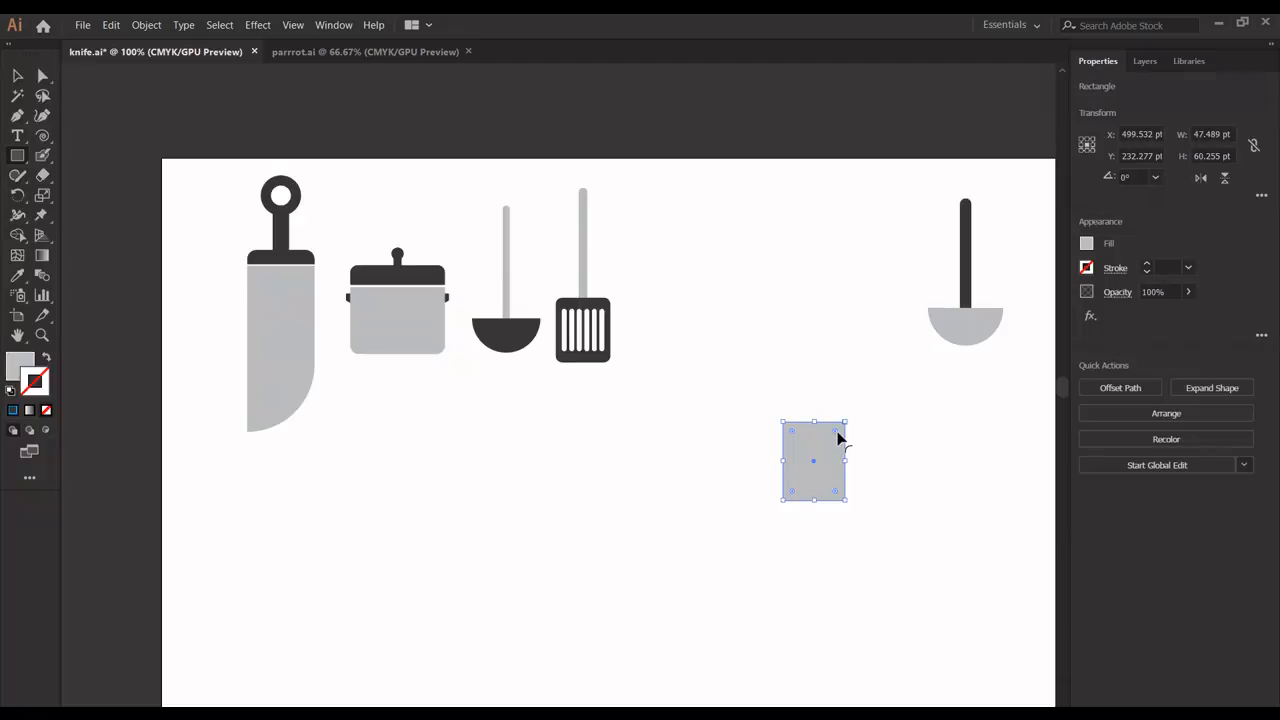
pyautogui.moveTo(837, 434); pyautogui.dragTo(838, 437)
pyautogui.click(923, 477)
pyautogui.click(680, 408)
# Draw a slot about 7 by 33 pt inside the rounded rectangle's left side and fill it with the pot lid's dark color.
pyautogui.moveTo(10, 150); pyautogui.dragTo(72, 160)
pyautogui.moveTo(793, 445); pyautogui.dragTo(801, 488)
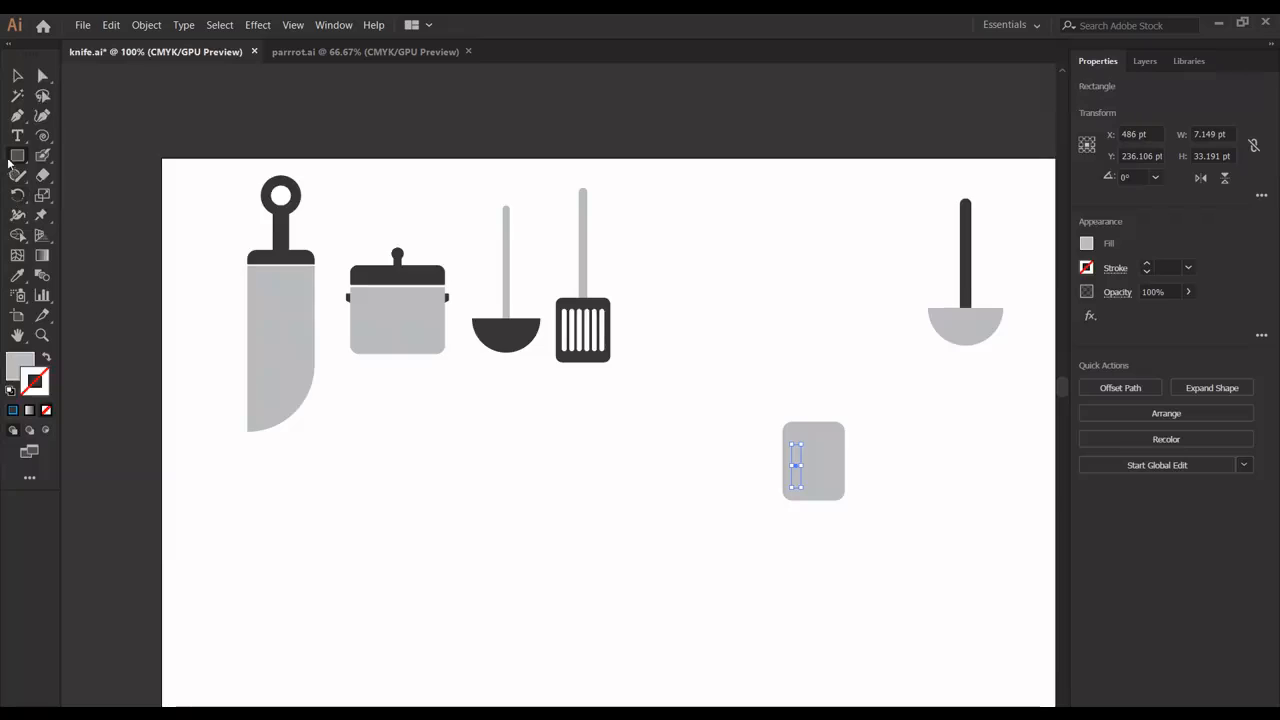
pyautogui.click(19, 275)
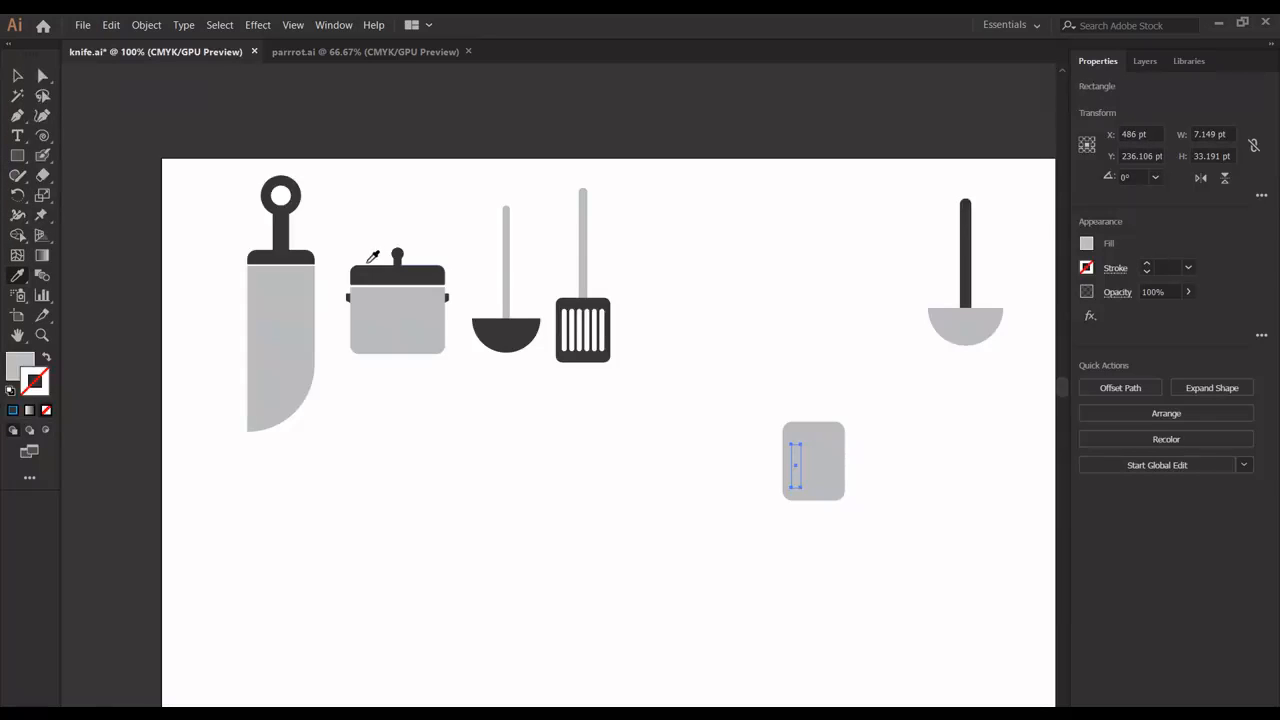
pyautogui.click(368, 263)
# Fully round the corners of the dark slot.
pyautogui.click(41, 78)
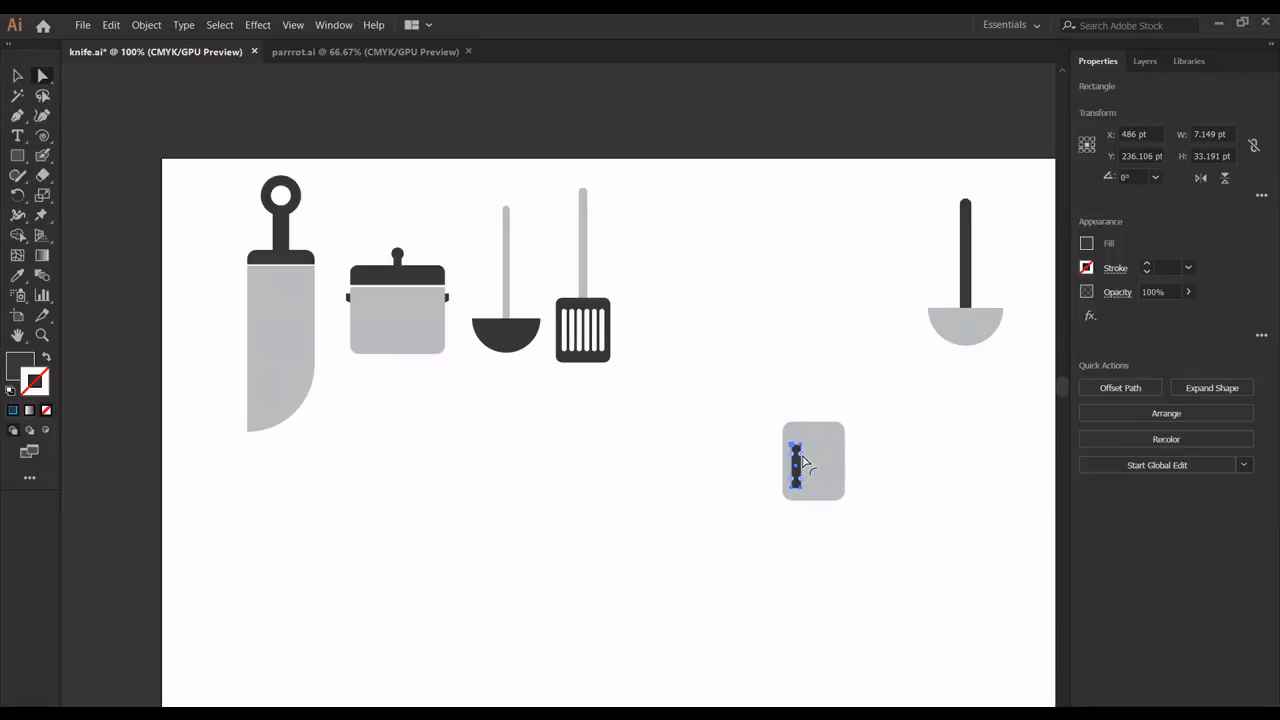
pyautogui.moveTo(801, 458); pyautogui.dragTo(814, 486)
pyautogui.click(709, 480)
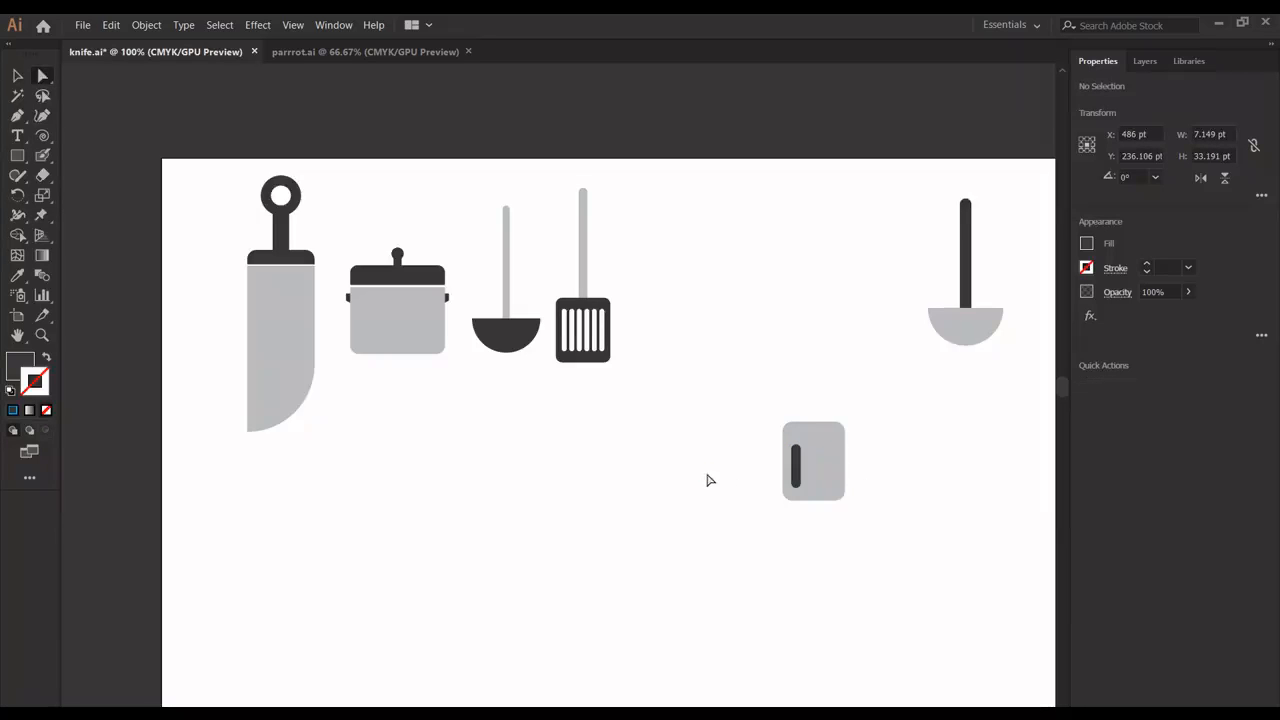
# Stretch the dark slot upward and downward and narrow it to about 6.1 by 41.4 pt.
pyautogui.click(800, 465)
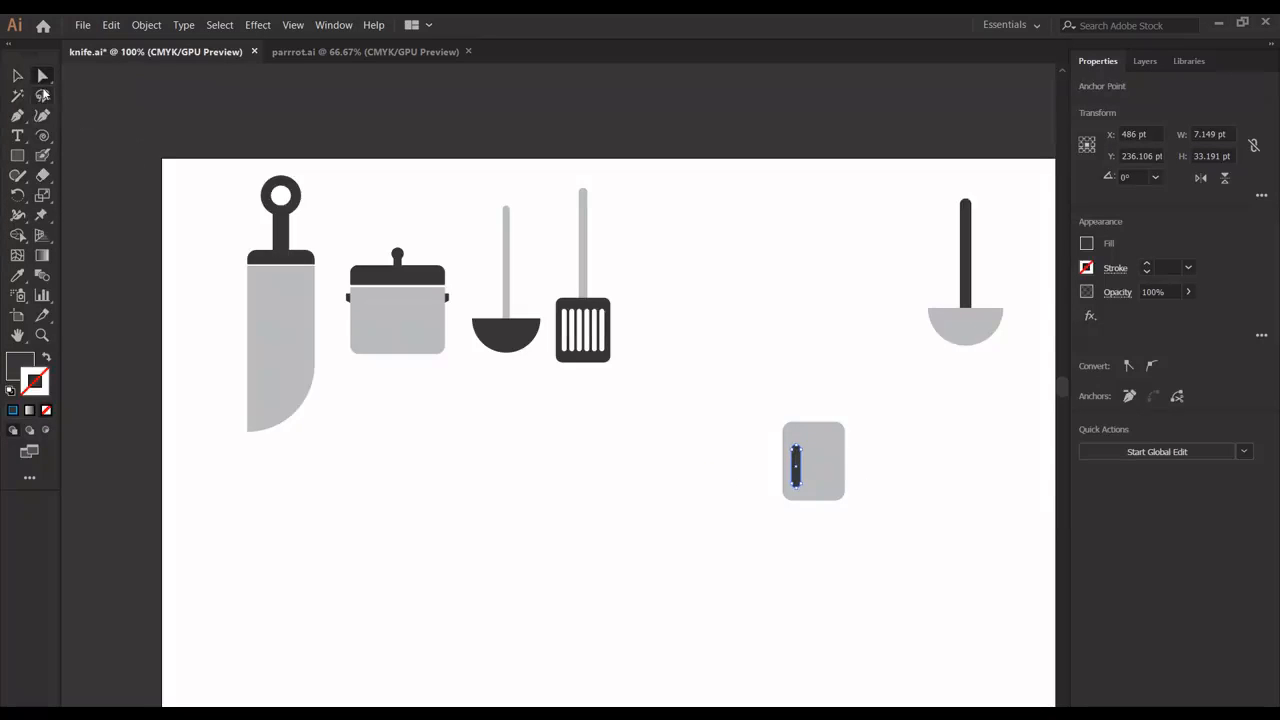
pyautogui.click(19, 76)
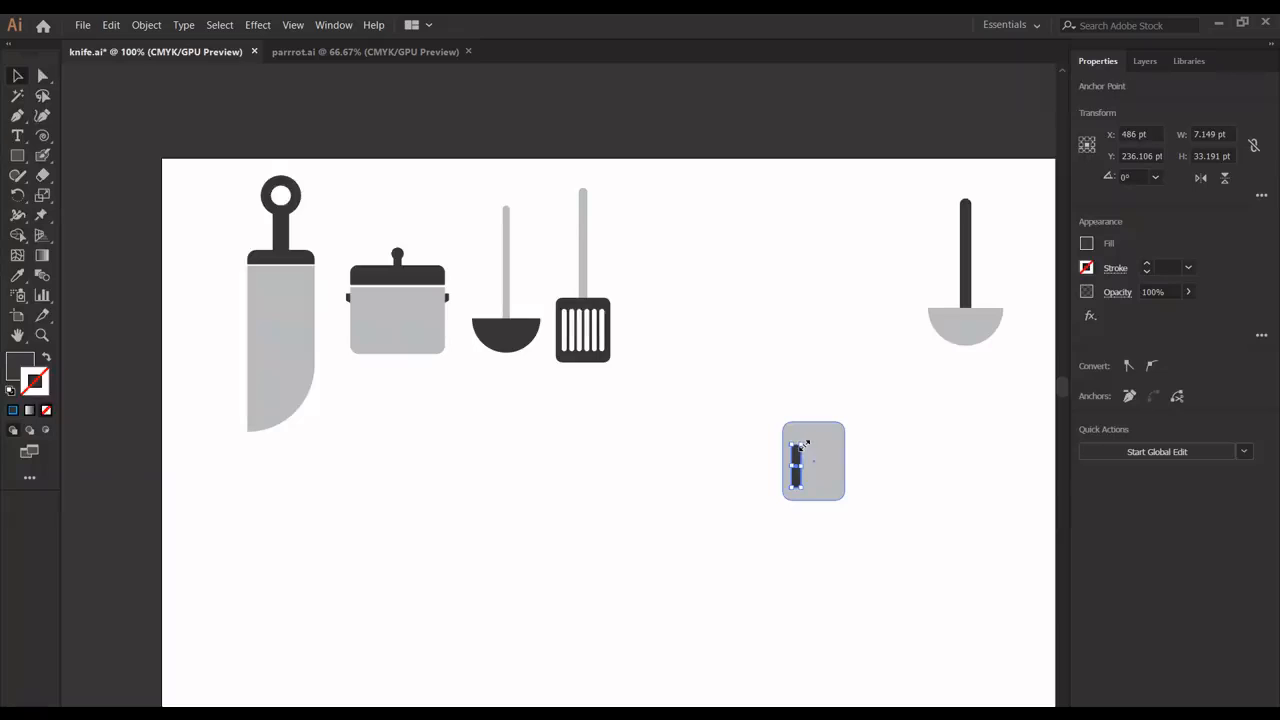
pyautogui.moveTo(803, 442); pyautogui.dragTo(805, 437)
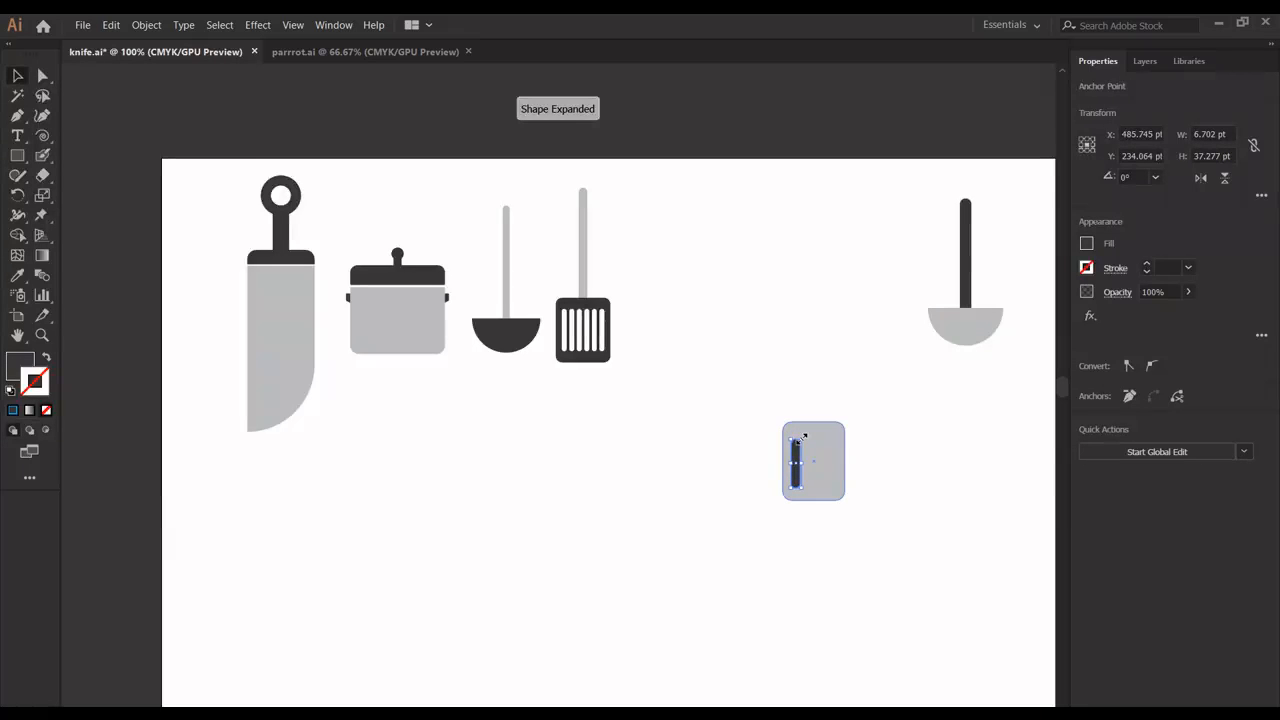
pyautogui.click(674, 451)
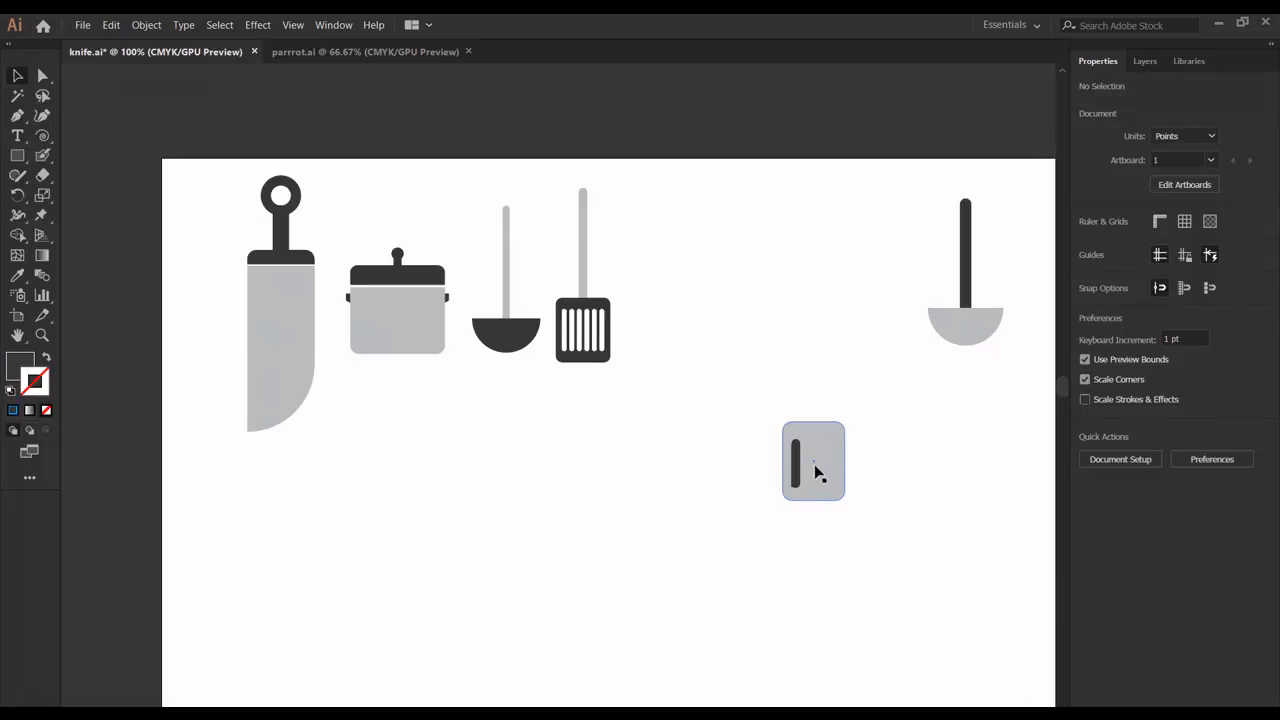
pyautogui.click(799, 467)
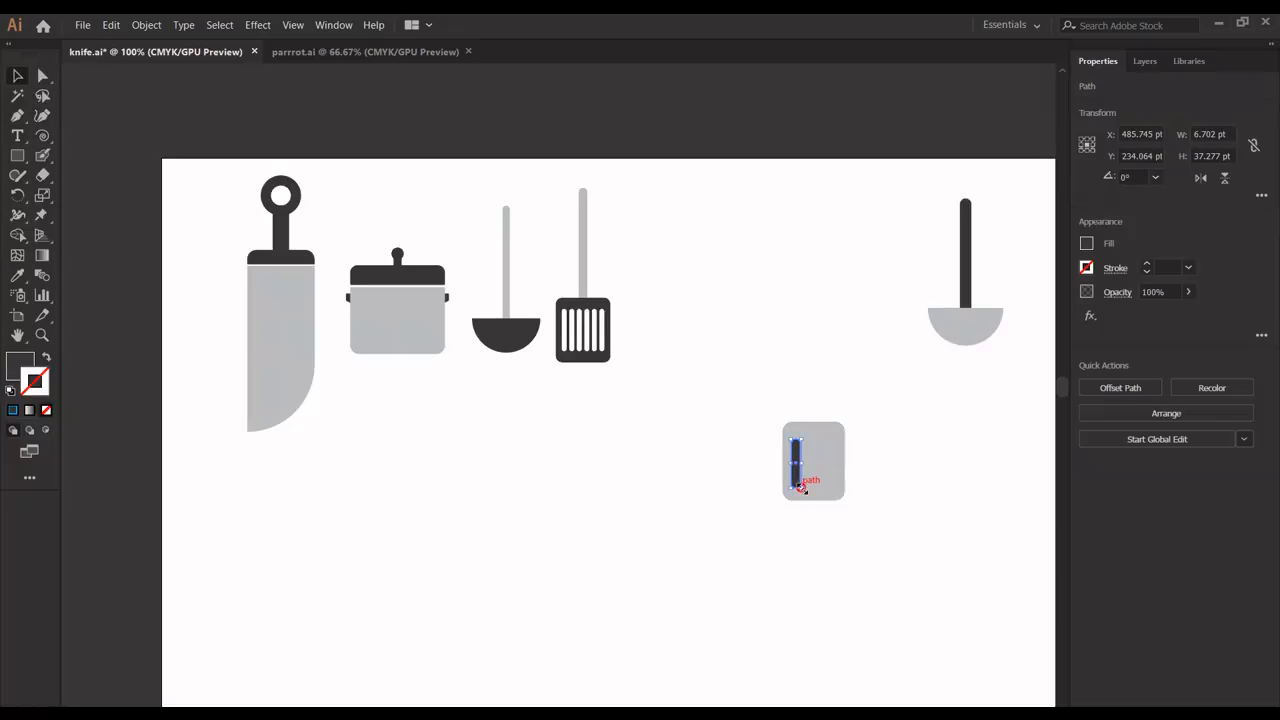
pyautogui.moveTo(801, 487); pyautogui.dragTo(801, 494)
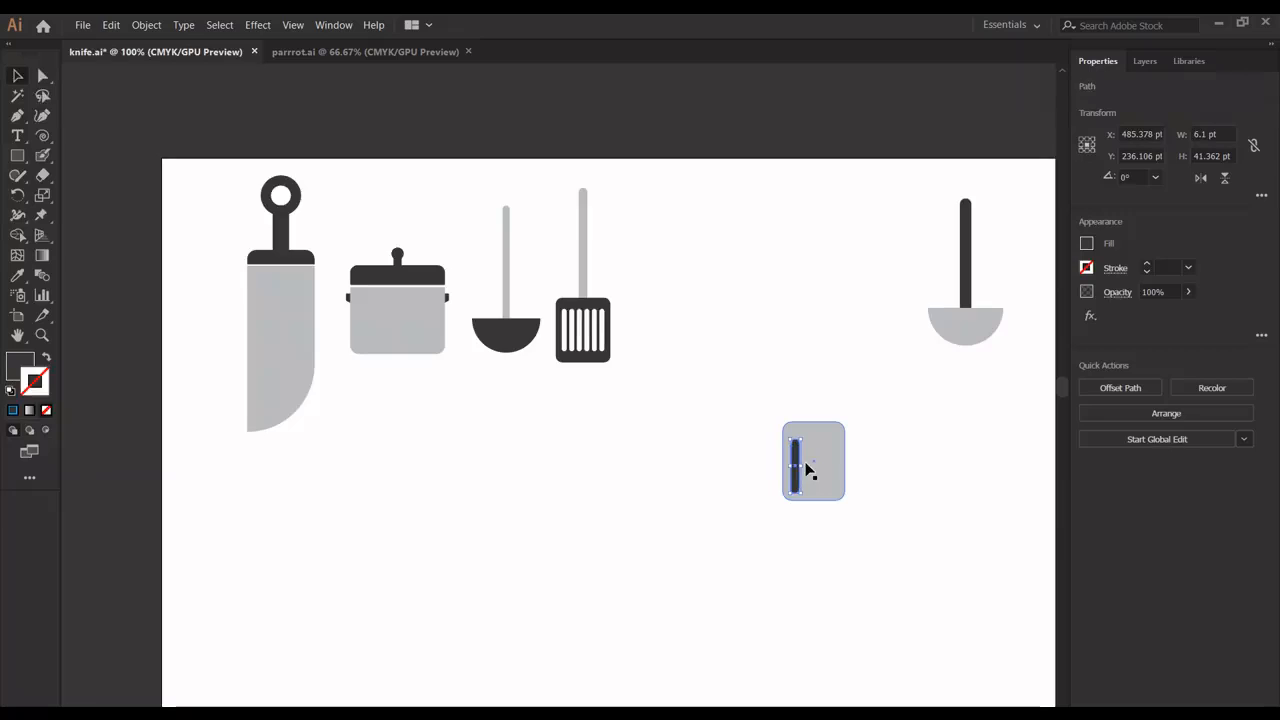
# Duplicate the dark slot three times to the right, making a row of four parallel slots inside the grey rounded rectangle.
pyautogui.press('Right')
pyautogui.press('Right')
pyautogui.press('Right')
pyautogui.press('Right')
pyautogui.press('Right')
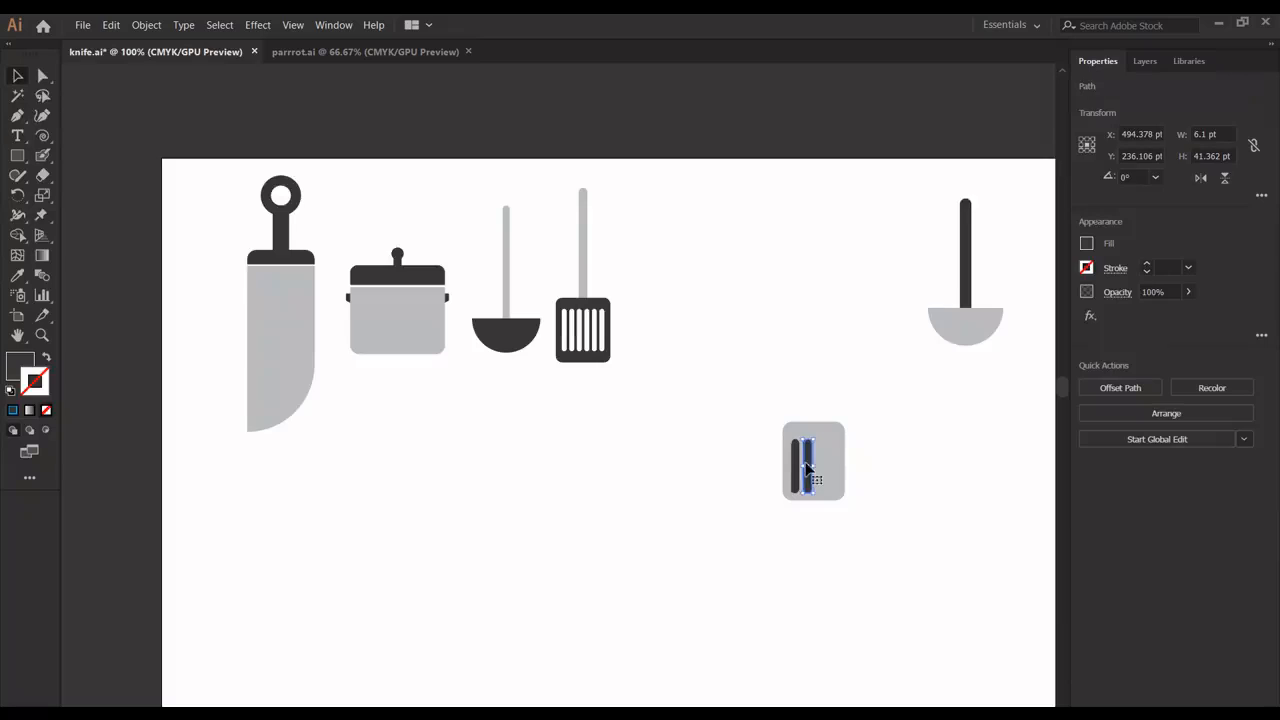
pyautogui.press('Right')
pyautogui.press('Right')
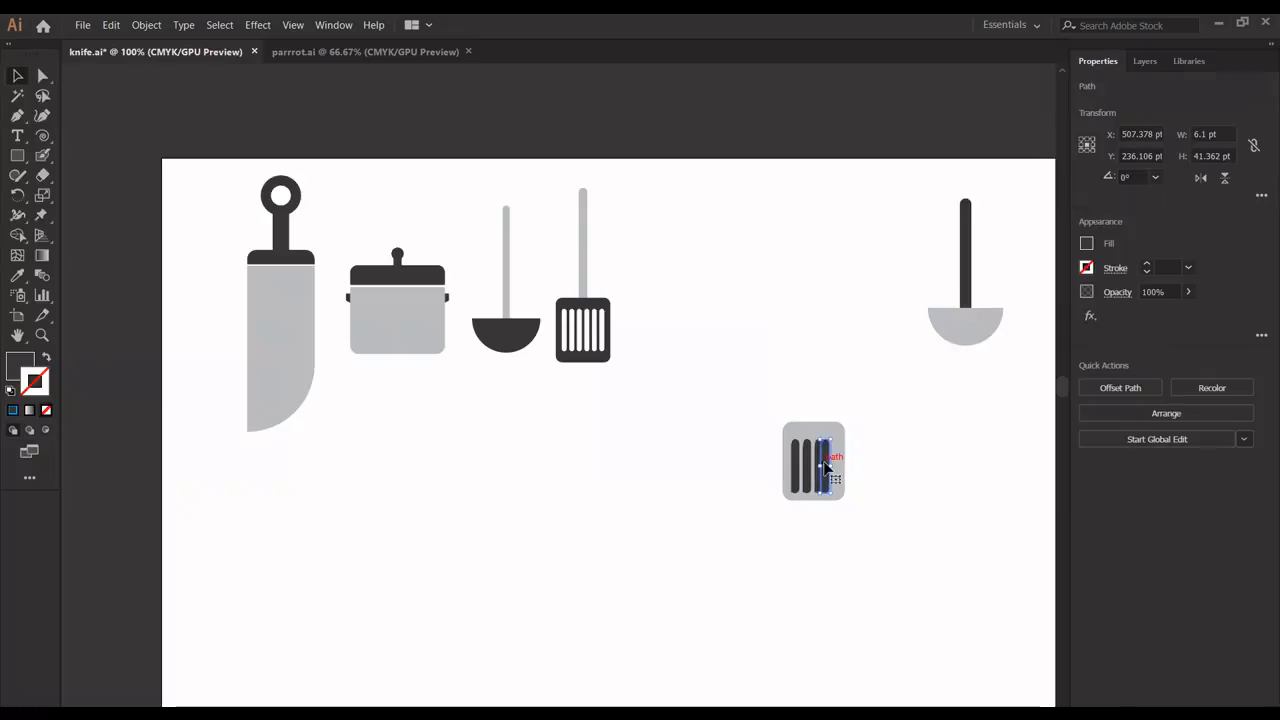
pyautogui.press('Right')
pyautogui.press('Right')
pyautogui.press('Right')
pyautogui.press('Right')
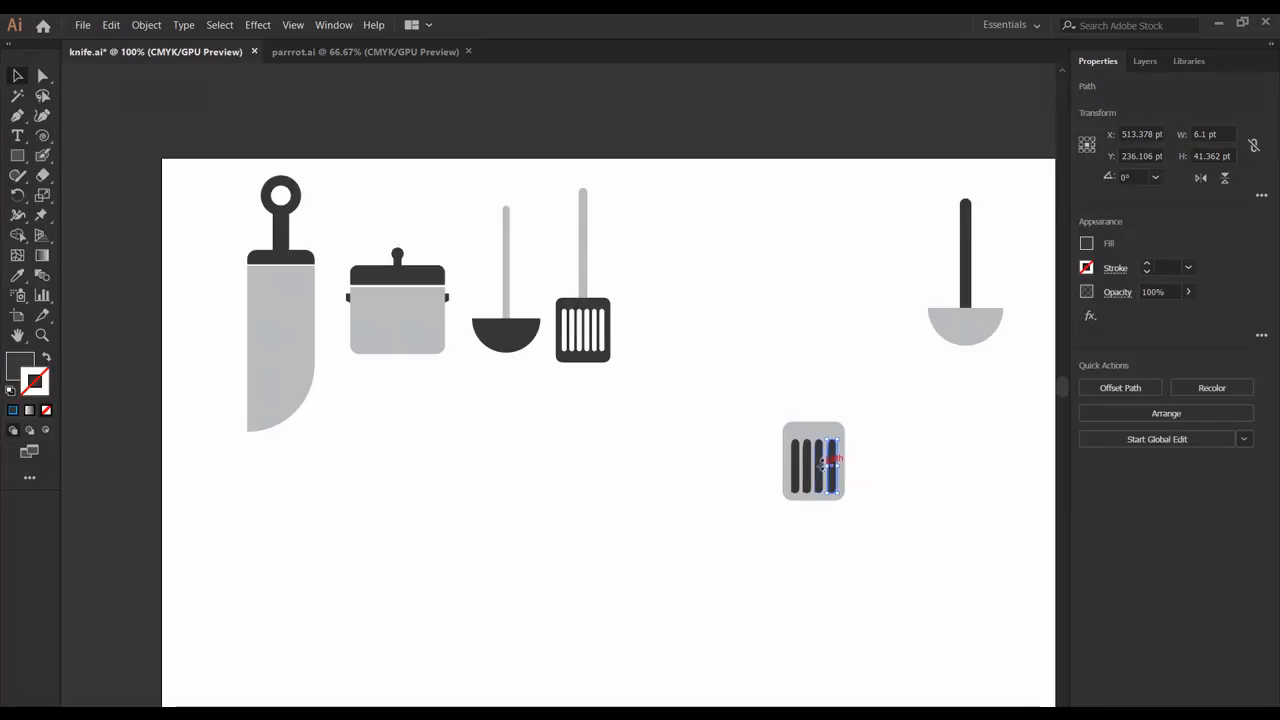
# Try to align the four dark slots on their horizontal centers.
pyautogui.keyDown('shift'); pyautogui.click(819, 473); pyautogui.keyUp('shift')
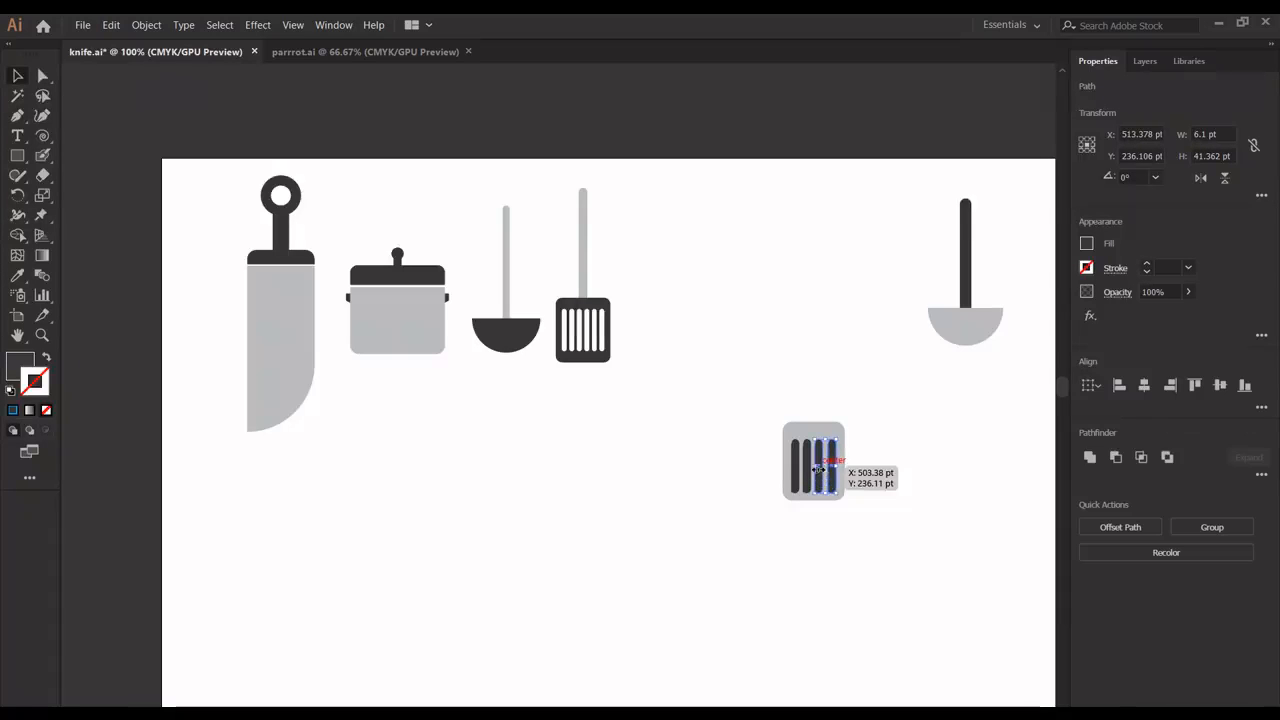
pyautogui.keyDown('shift'); pyautogui.click(793, 466); pyautogui.keyUp('shift')
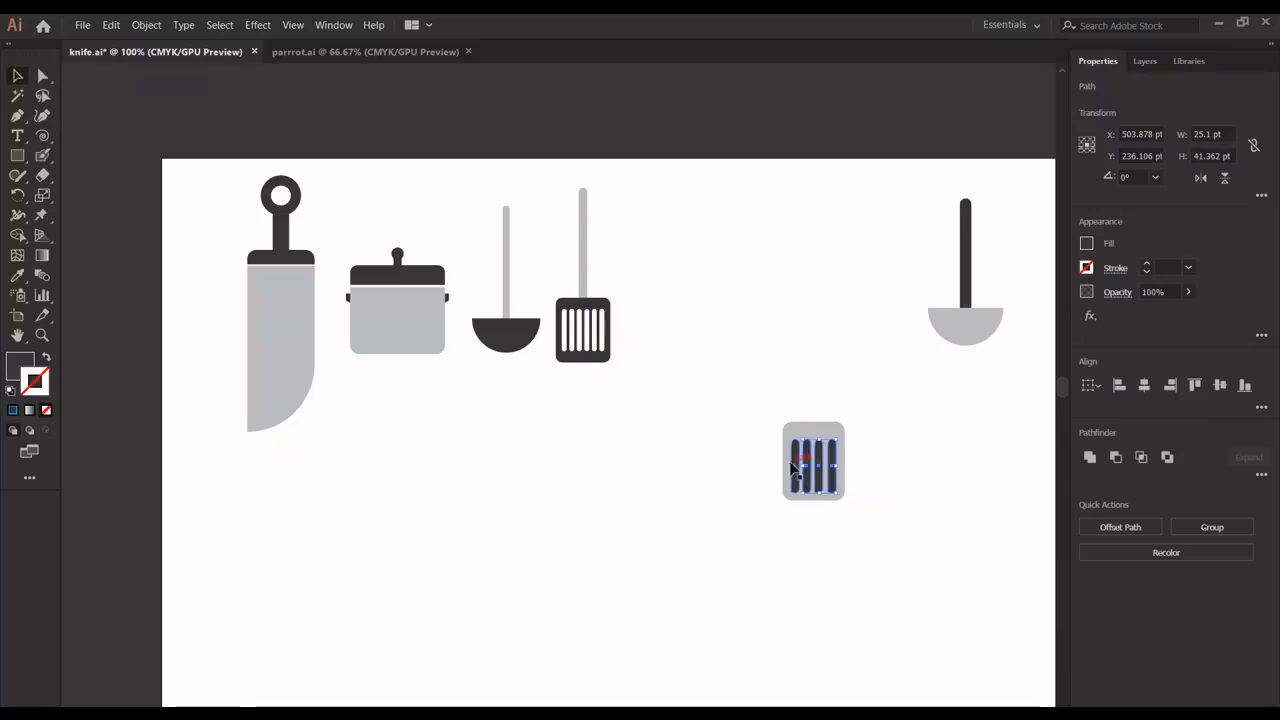
pyautogui.click(1146, 391)
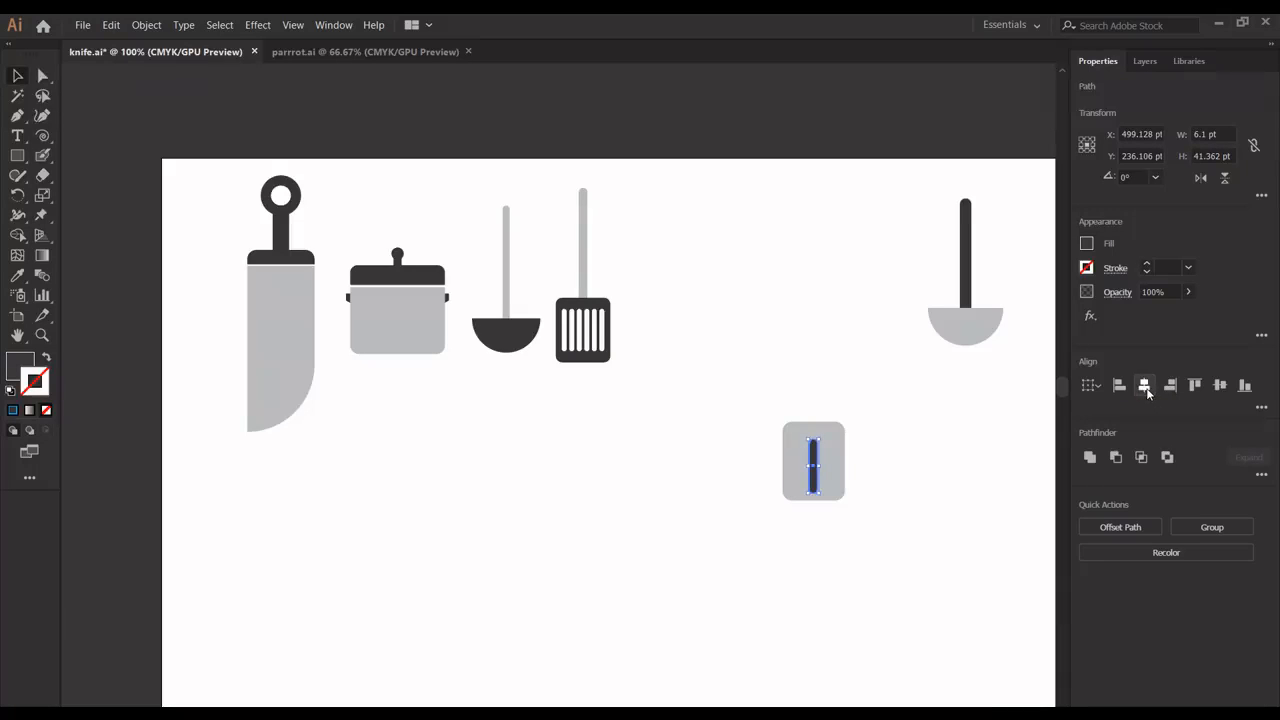
pyautogui.hotkey('ctrl', 'z')
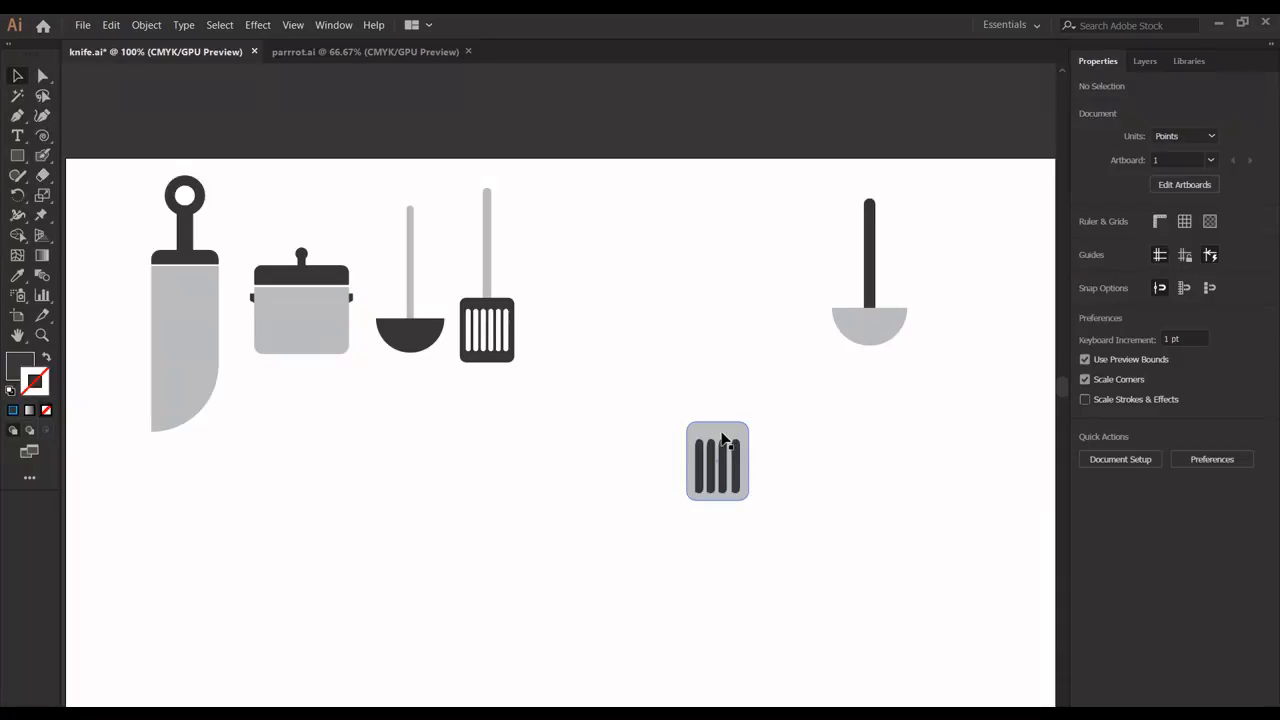
# Align the four dark slots and the grey rounded rectangle on their vertical centers.
pyautogui.click(737, 463)
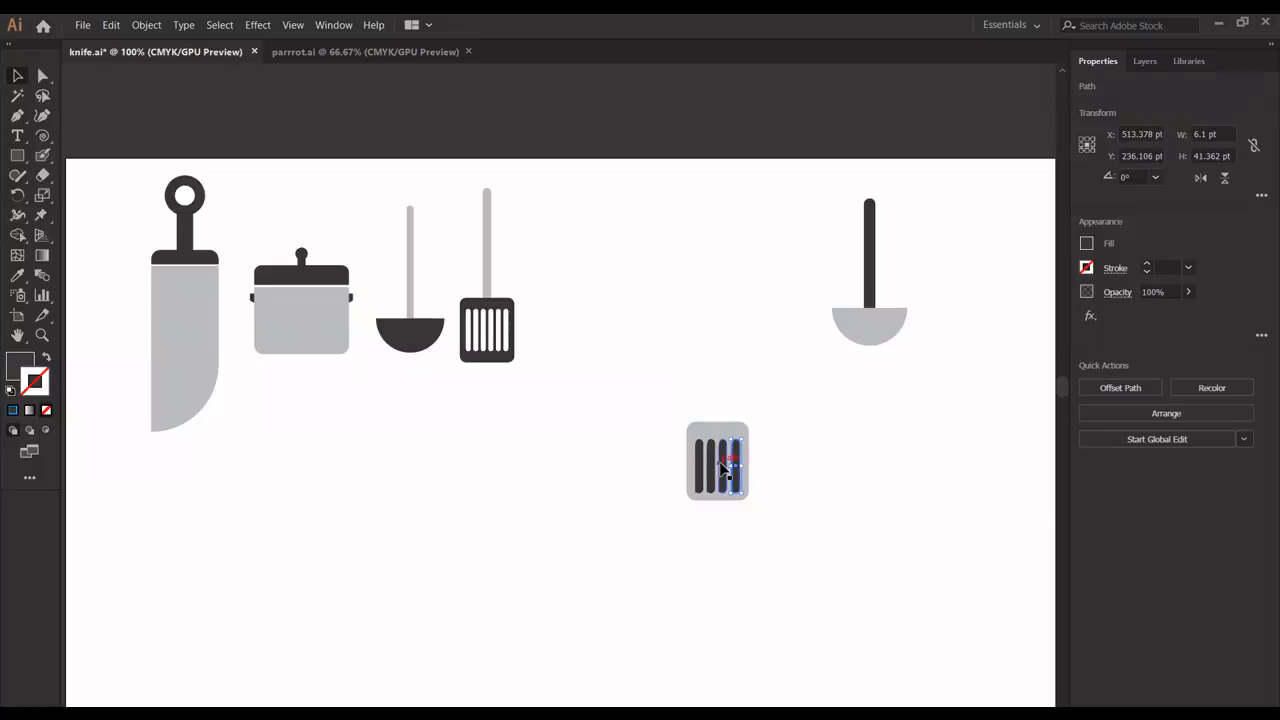
pyautogui.keyDown('shift'); pyautogui.click(722, 466); pyautogui.keyUp('shift')
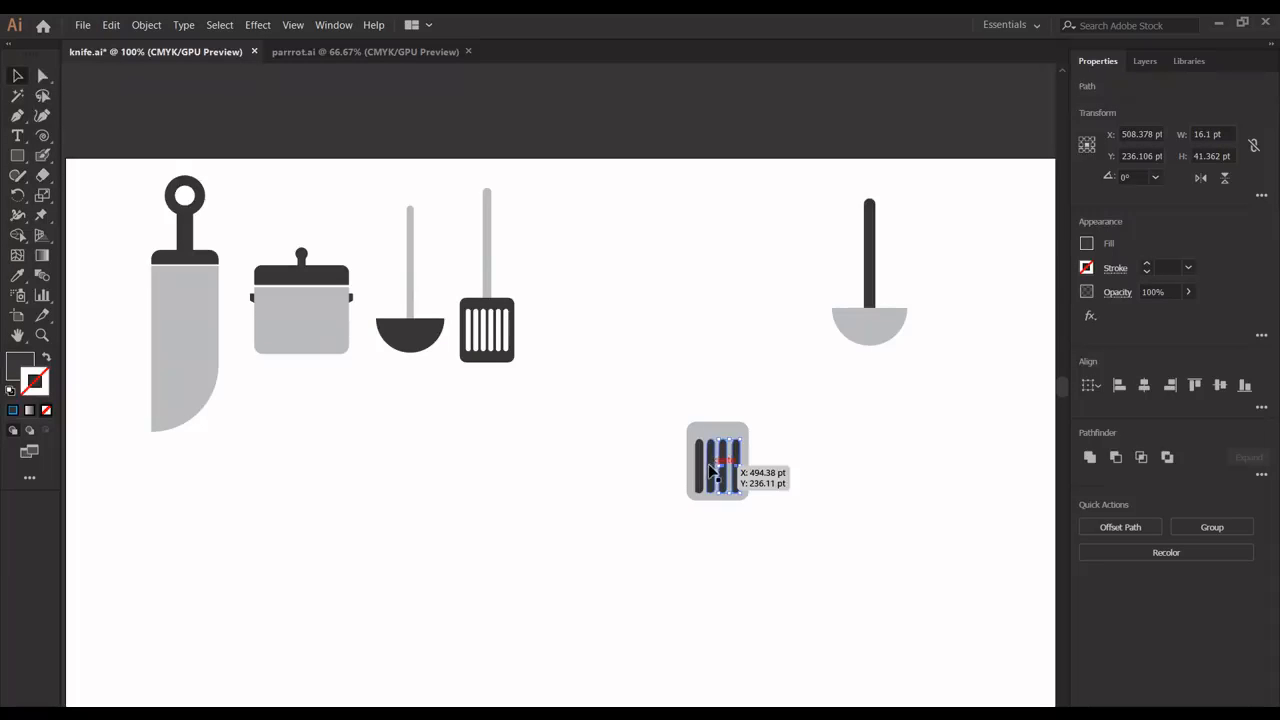
pyautogui.keyDown('shift'); pyautogui.click(702, 465); pyautogui.keyUp('shift')
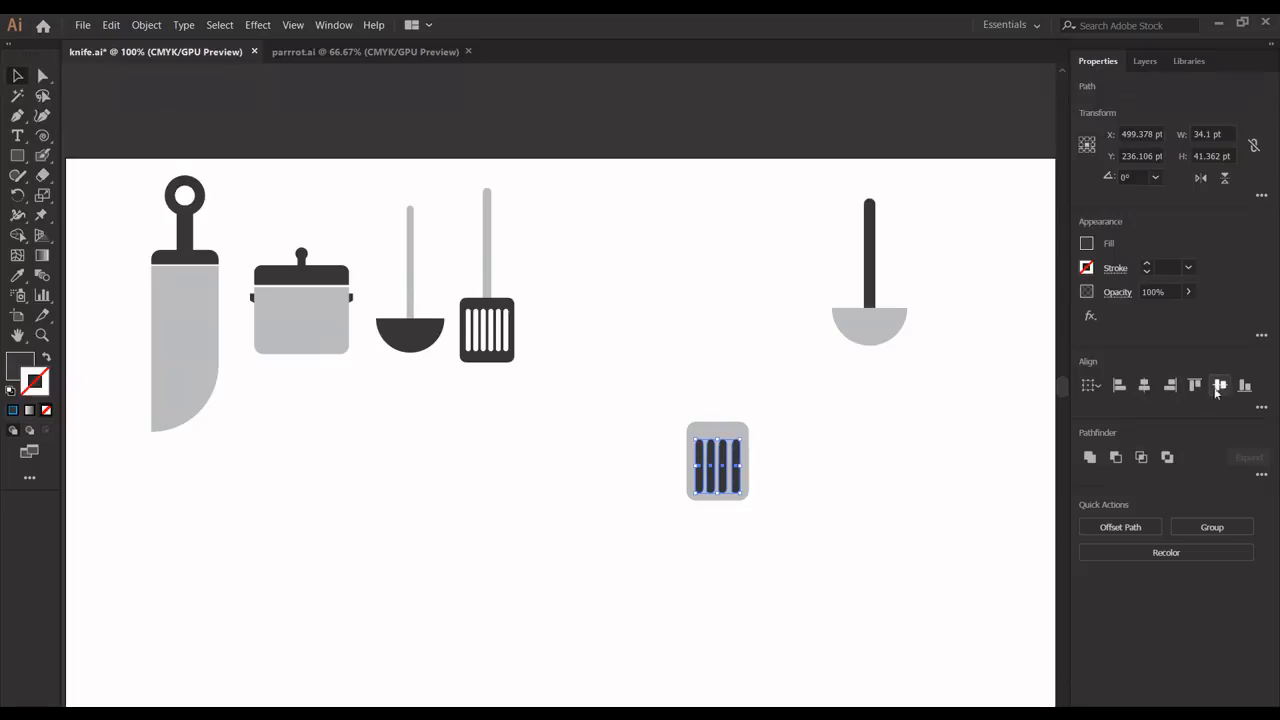
pyautogui.click(1220, 389)
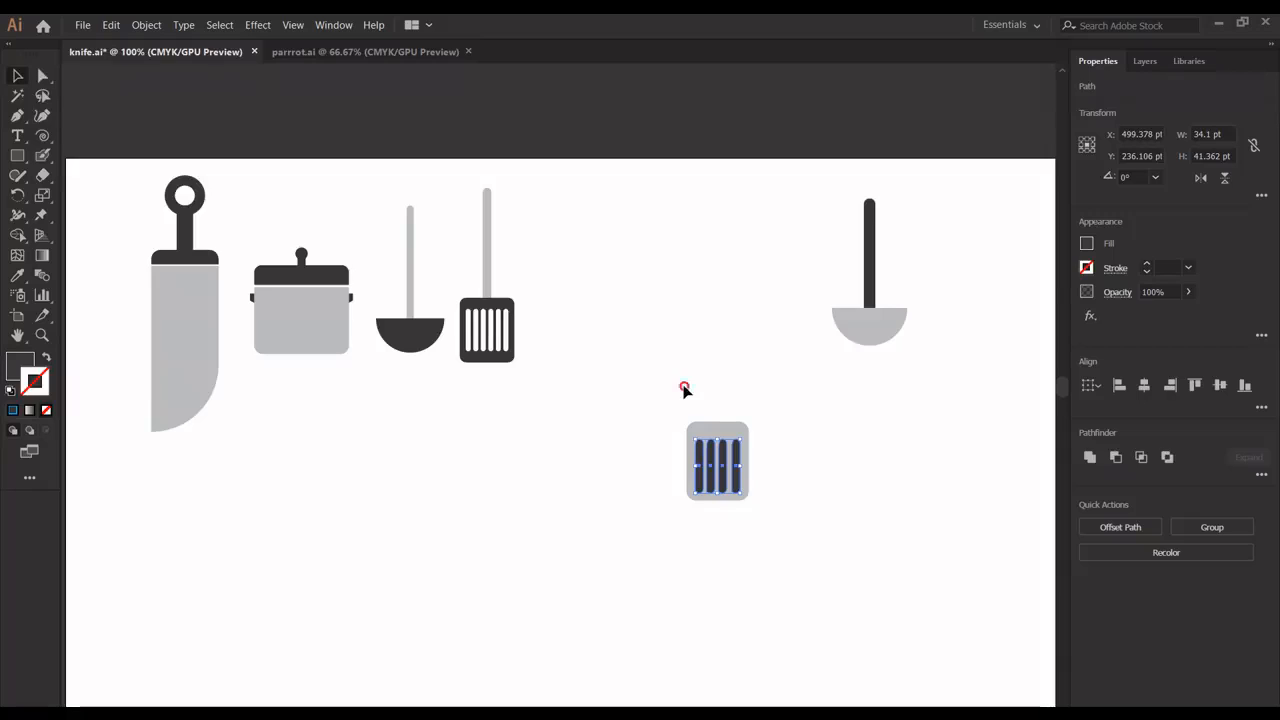
pyautogui.moveTo(674, 383); pyautogui.dragTo(781, 545)
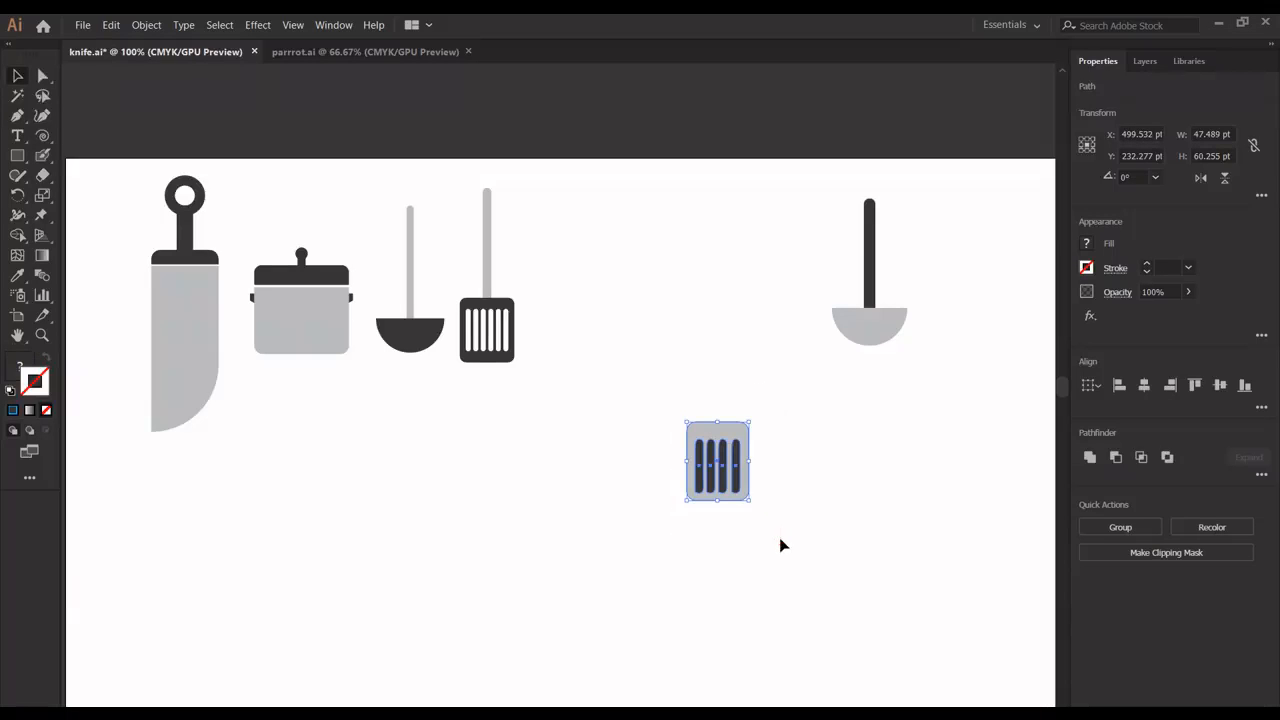
pyautogui.click(1222, 388)
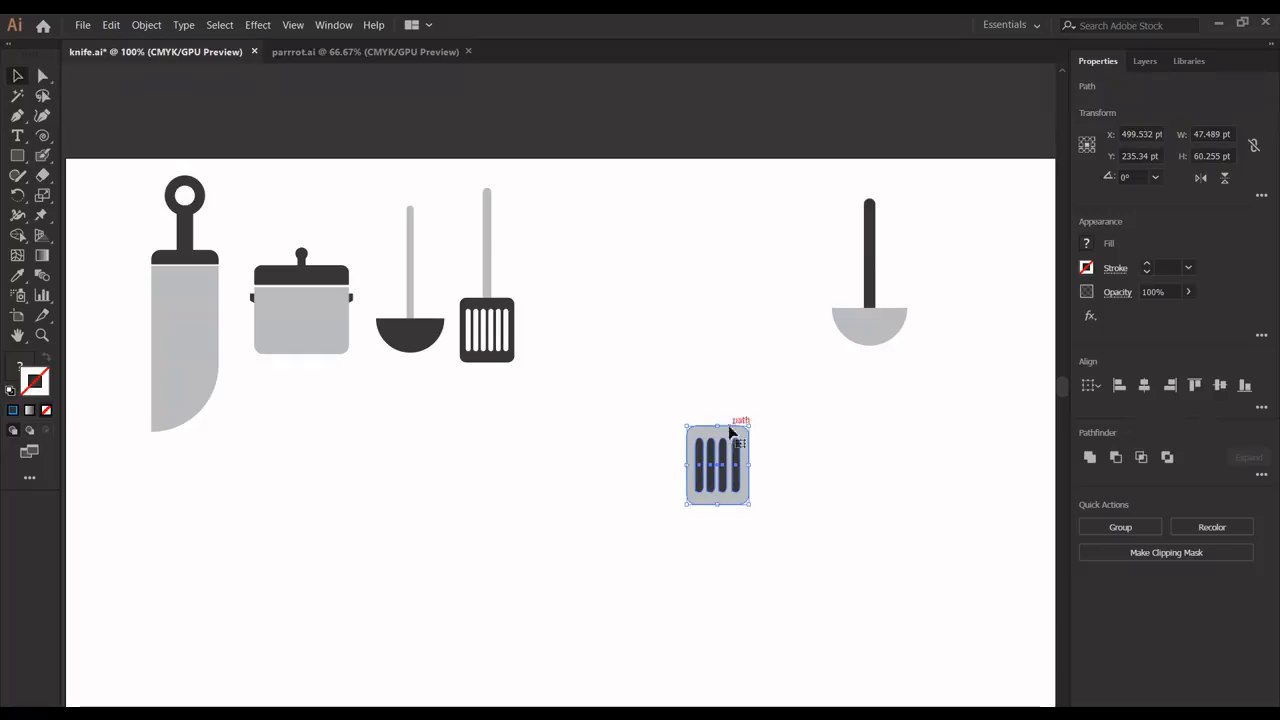
pyautogui.click(791, 478)
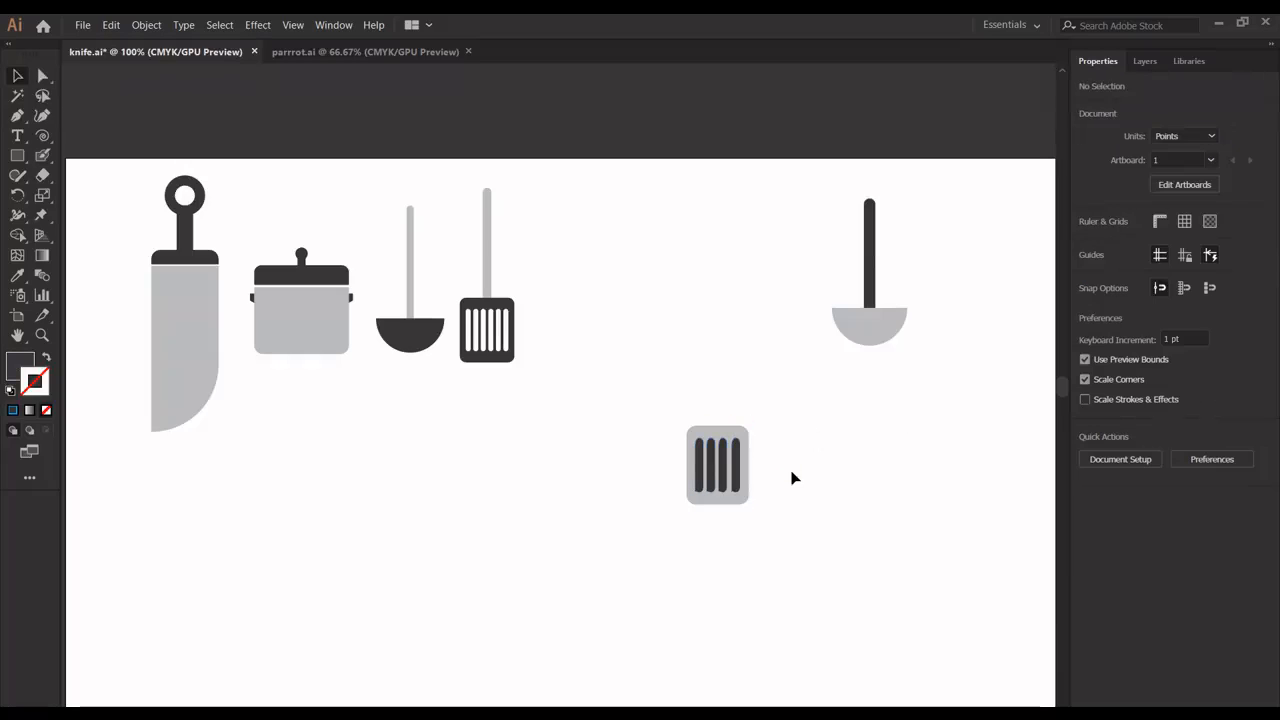
# Group the four dark slots into one object.
pyautogui.click(737, 474)
pyautogui.keyDown('shift'); pyautogui.click(721, 473); pyautogui.keyUp('shift')
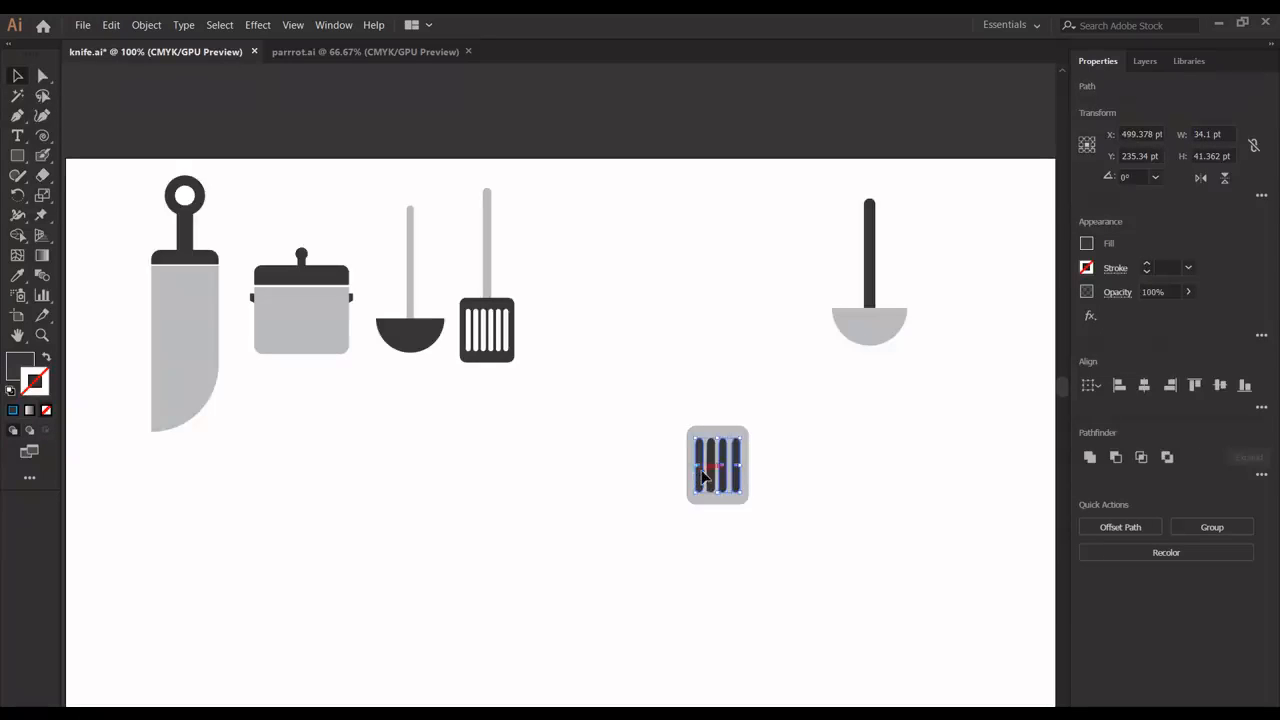
pyautogui.doubleClick(703, 476)
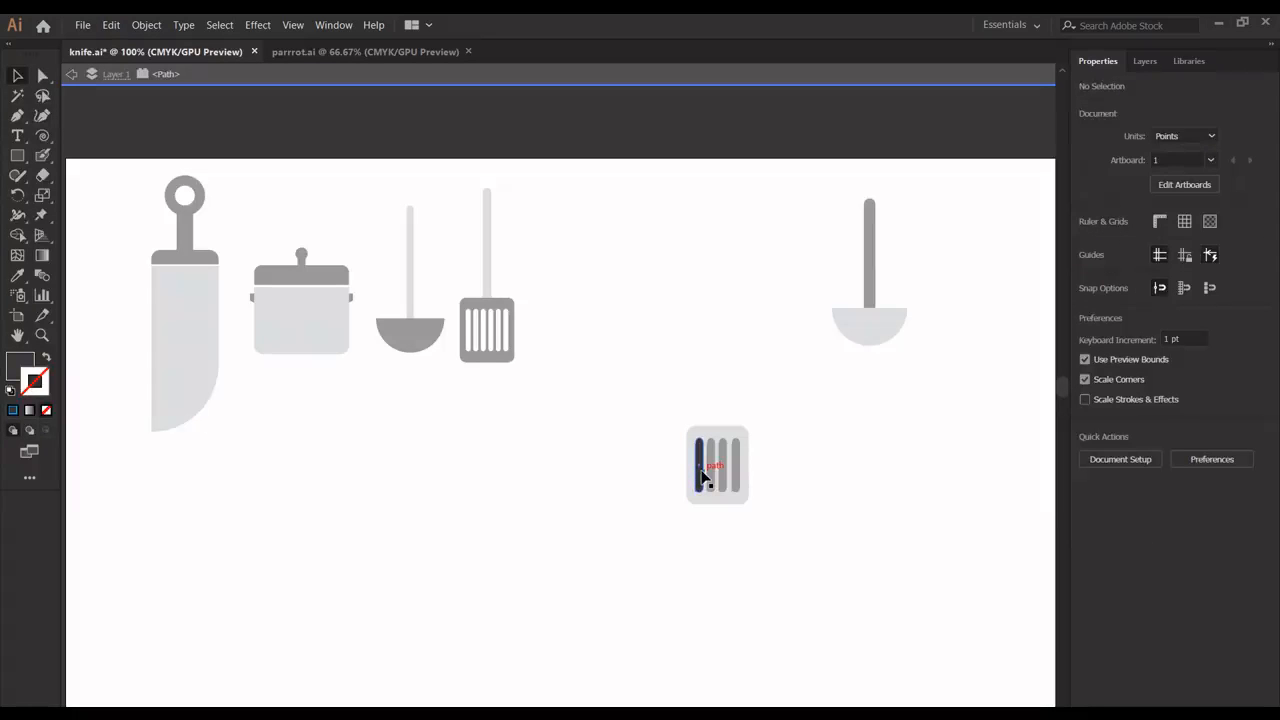
pyautogui.click(703, 476)
pyautogui.doubleClick(700, 371)
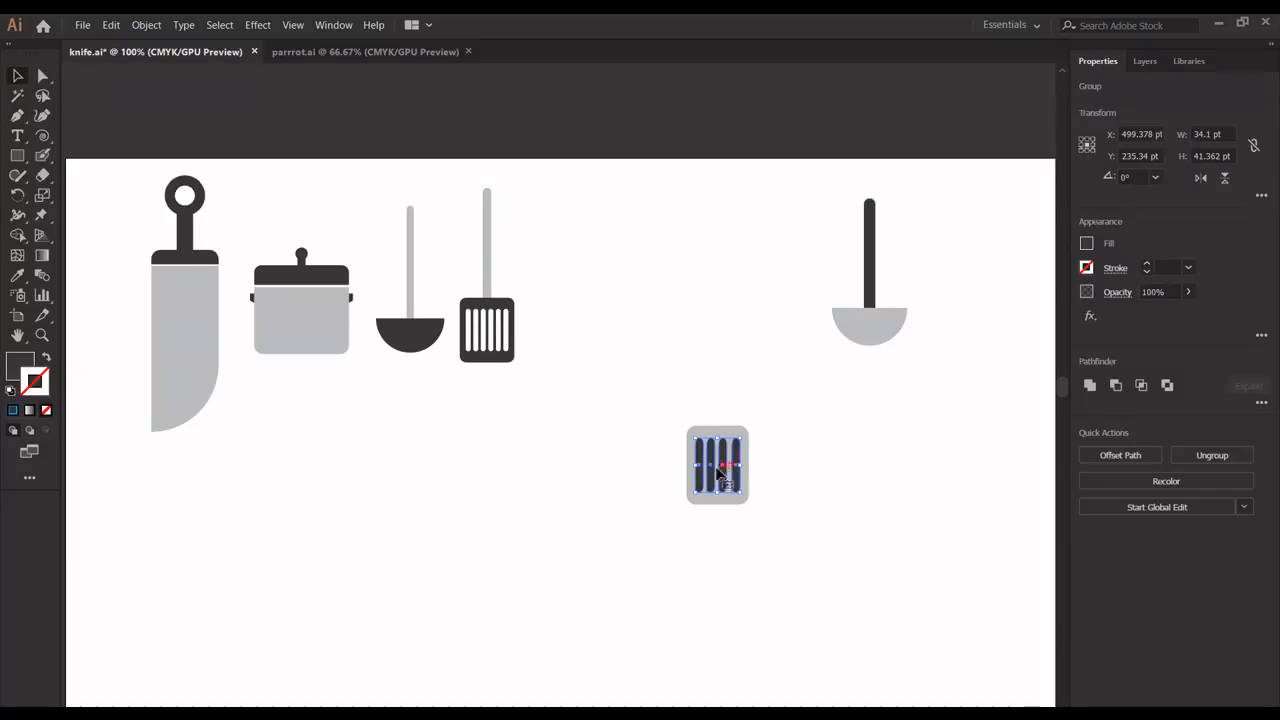
# Cut the grouped slots out of the grey rounded rectangle with Minus Front.
pyautogui.moveTo(680, 407); pyautogui.dragTo(777, 543)
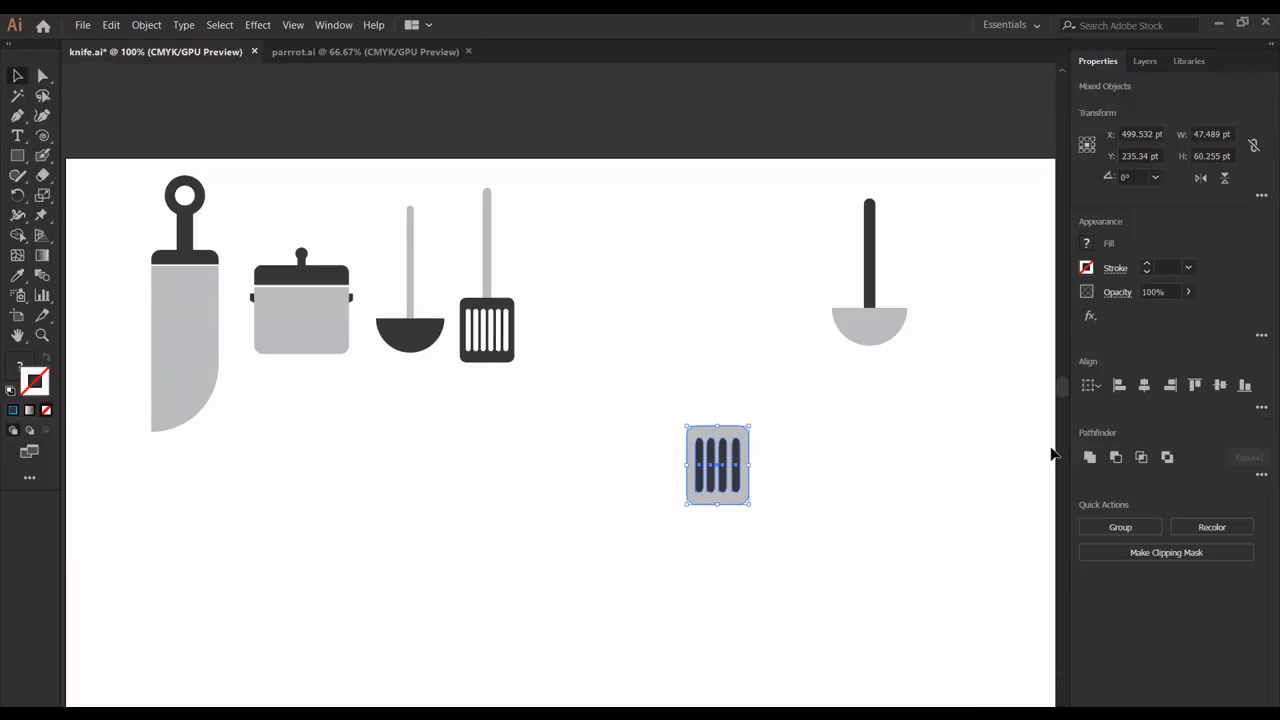
pyautogui.click(1115, 458)
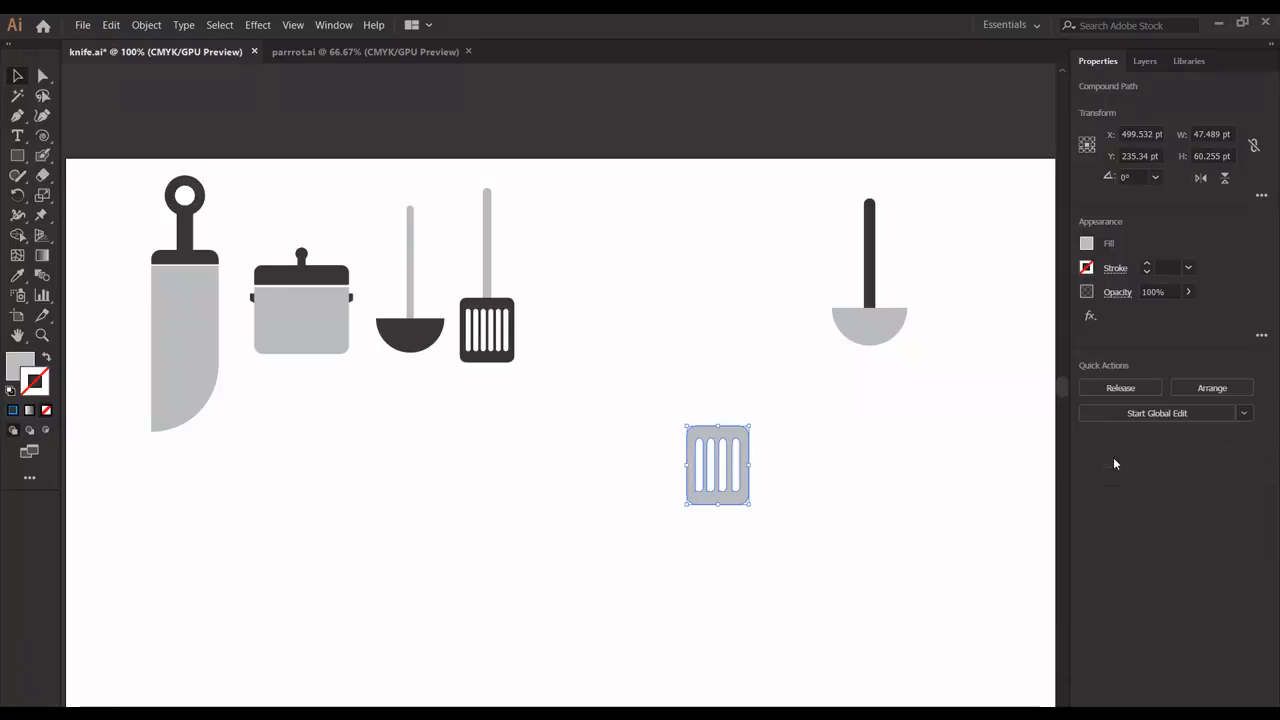
pyautogui.click(909, 464)
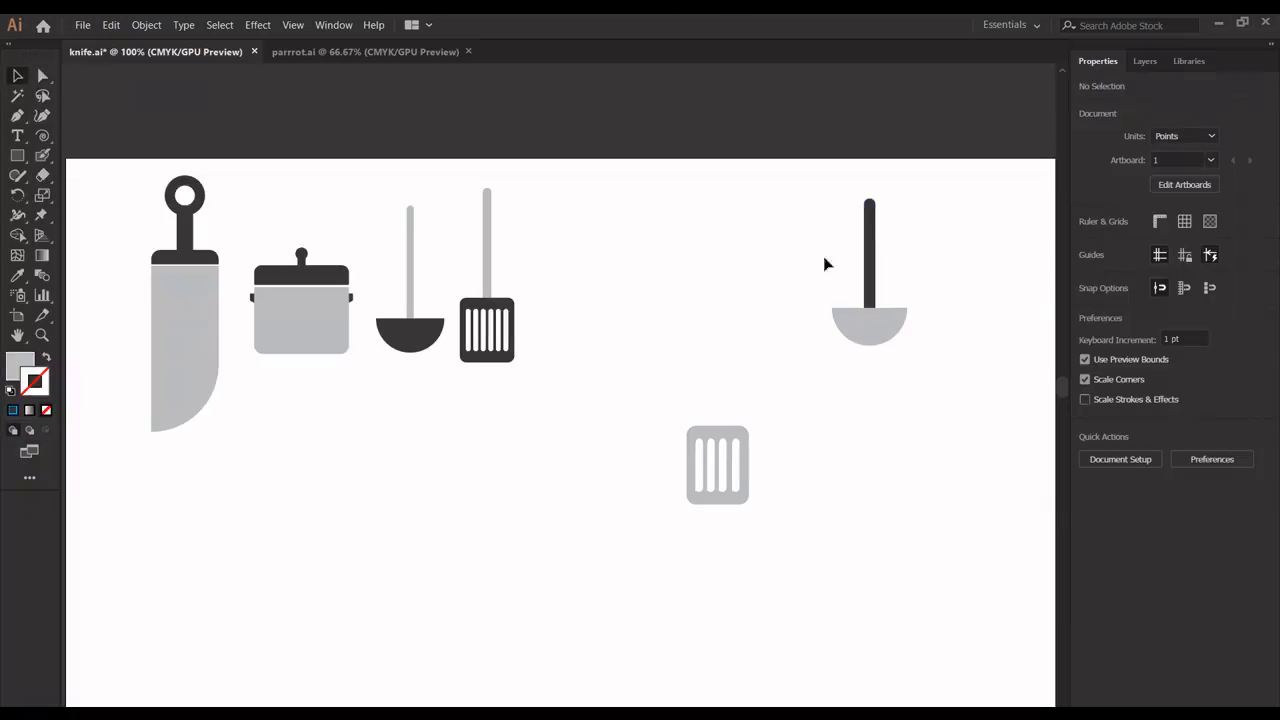
# Copy the grey-bowled ladle's dark handle onto the slotted head and center the two horizontally.
pyautogui.click(870, 250)
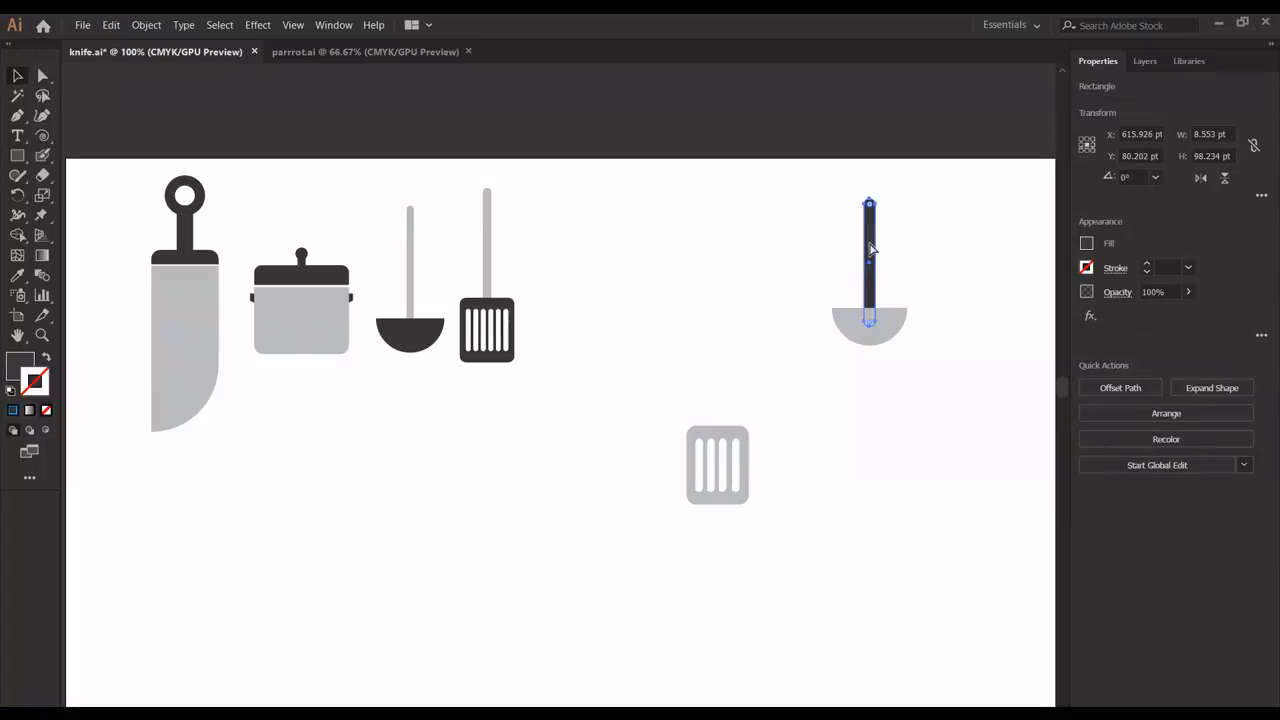
pyautogui.moveTo(870, 250); pyautogui.dragTo(714, 362)
pyautogui.moveTo(724, 374); pyautogui.dragTo(718, 375)
pyautogui.click(775, 537)
pyautogui.moveTo(775, 537); pyautogui.dragTo(686, 410)
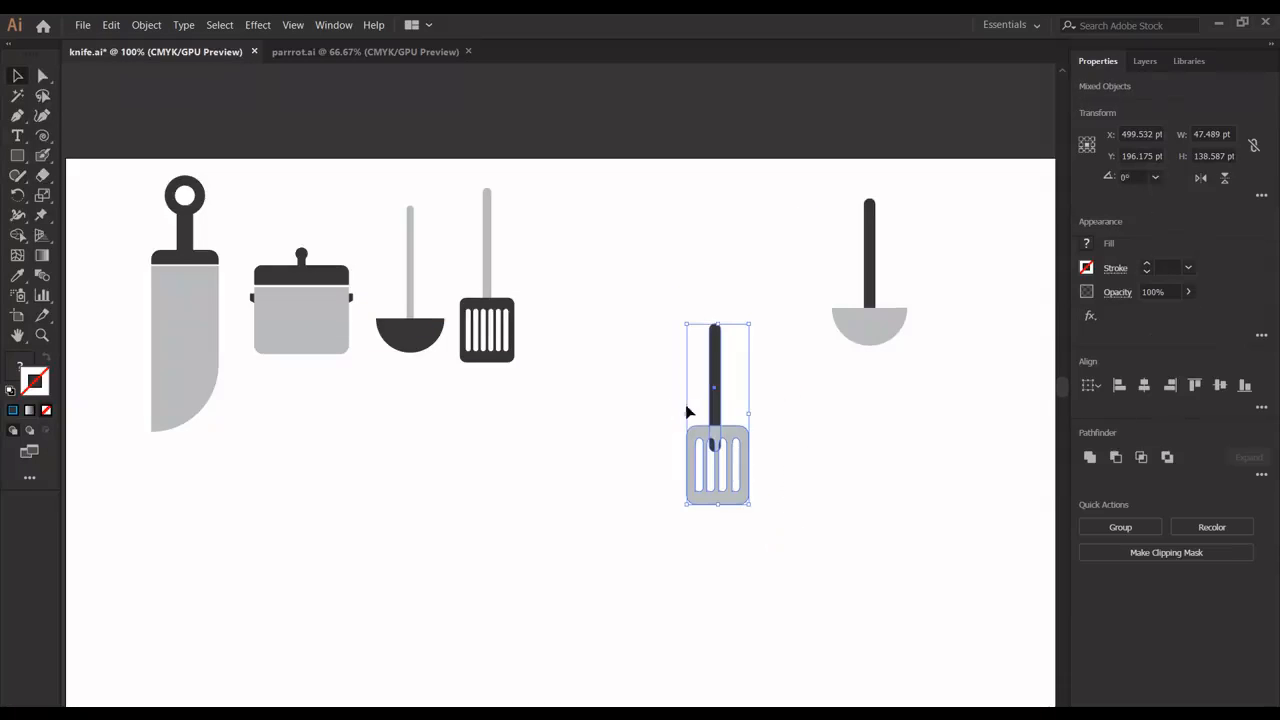
pyautogui.click(1144, 385)
pyautogui.click(860, 463)
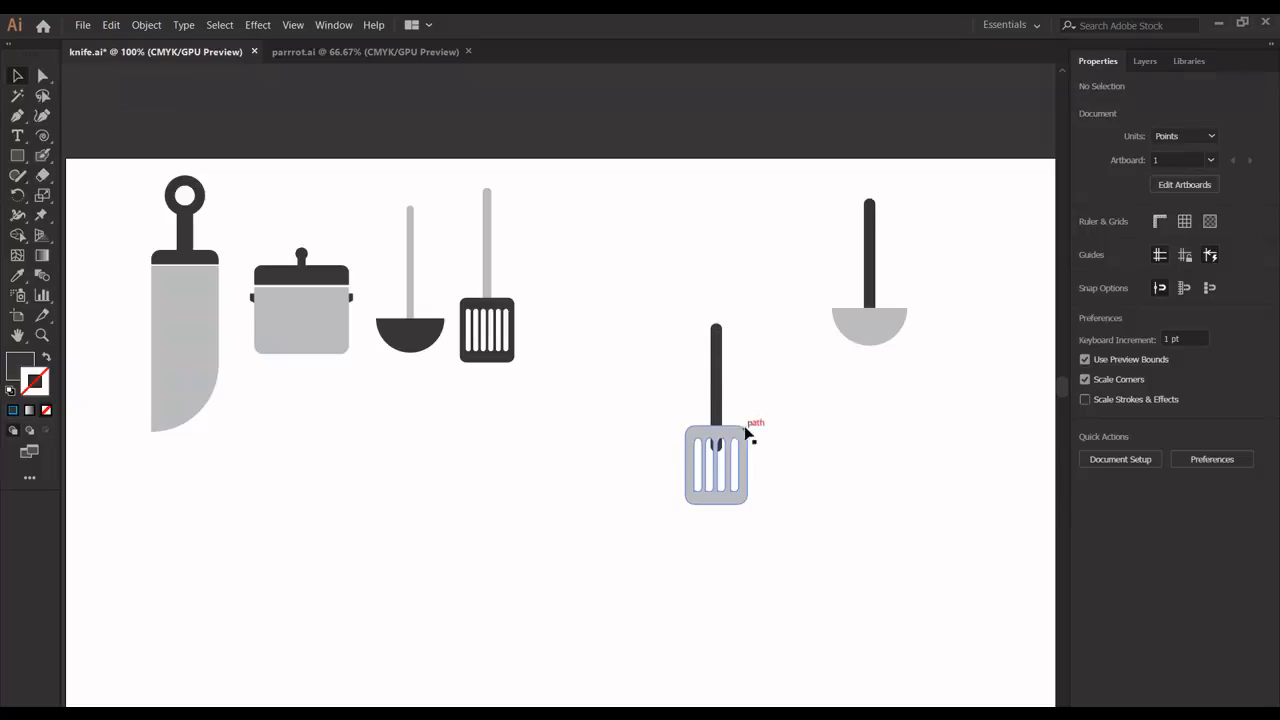
# Nudge the spatula's dark handle upward until its lower end clears the slots in the head.
pyautogui.click(720, 410)
pyautogui.press('Up')
pyautogui.press('Up')
pyautogui.press('Up')
pyautogui.press('Up')
pyautogui.press('Up')
pyautogui.press('Up')
pyautogui.press('Up')
pyautogui.press('Up')
pyautogui.press('Up')
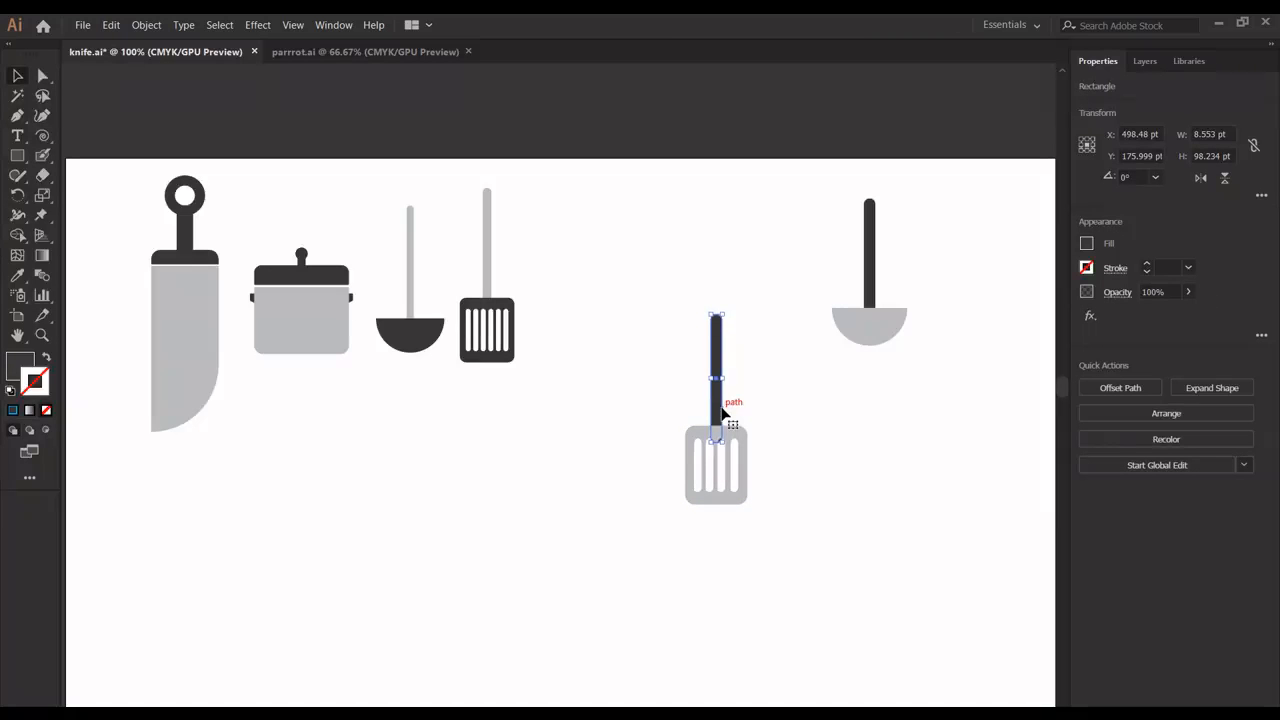
# Move the whole grey slotted spatula up beside the grey-bowled ladle, on its left.
pyautogui.click(816, 458)
pyautogui.moveTo(774, 557); pyautogui.dragTo(793, 270)
pyautogui.click(863, 511)
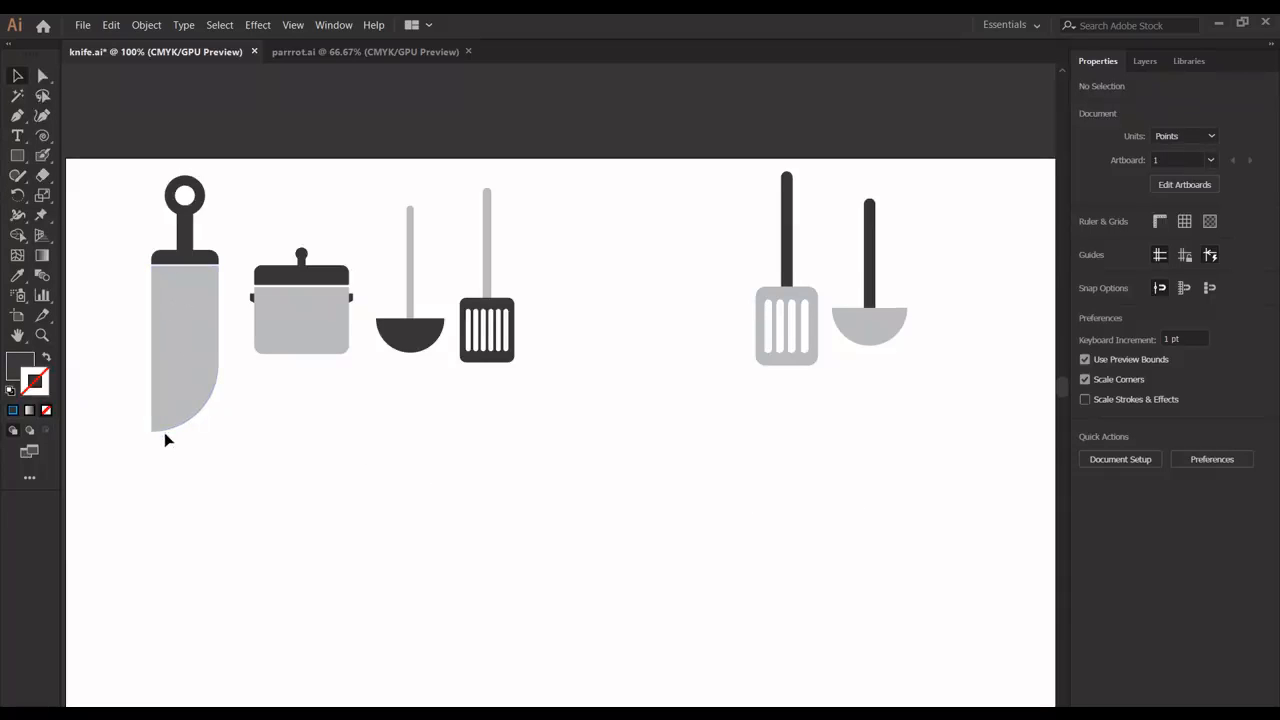
# Draw a dark rectangle about 41.9 by 12.3 pt below the utensils and round its two upper corners.
pyautogui.click(17, 157)
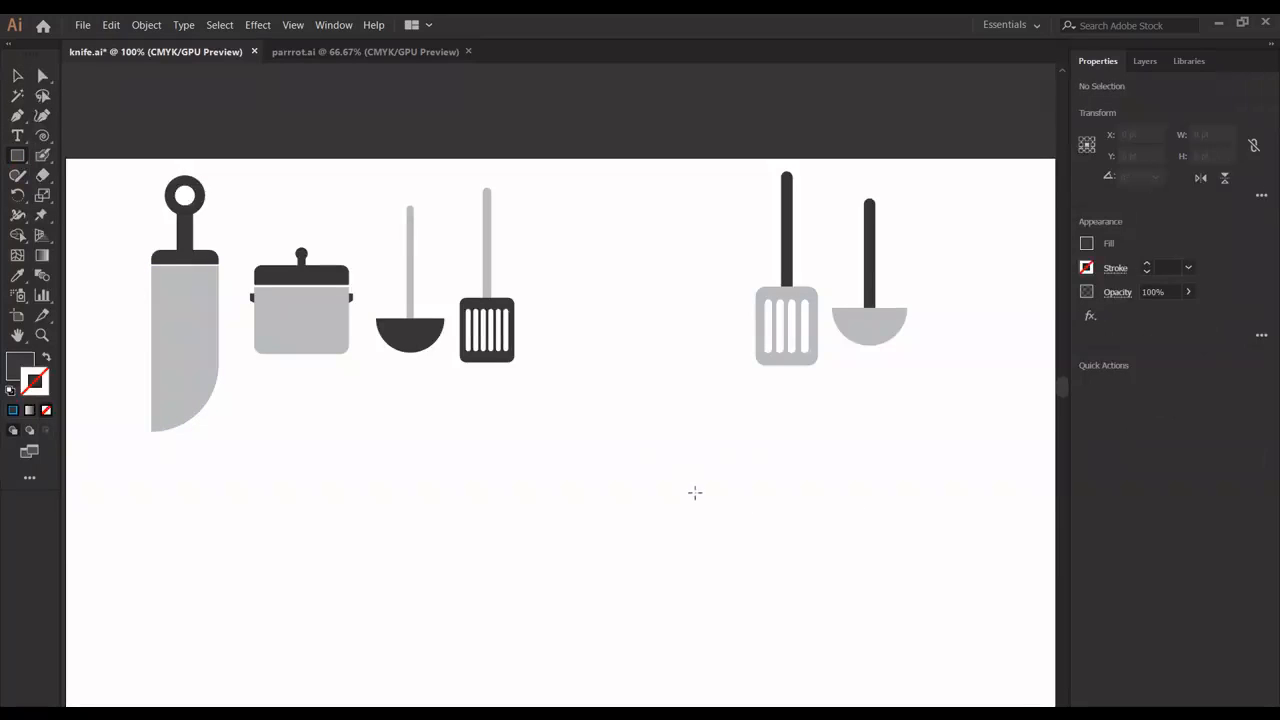
pyautogui.moveTo(630, 450); pyautogui.dragTo(686, 467)
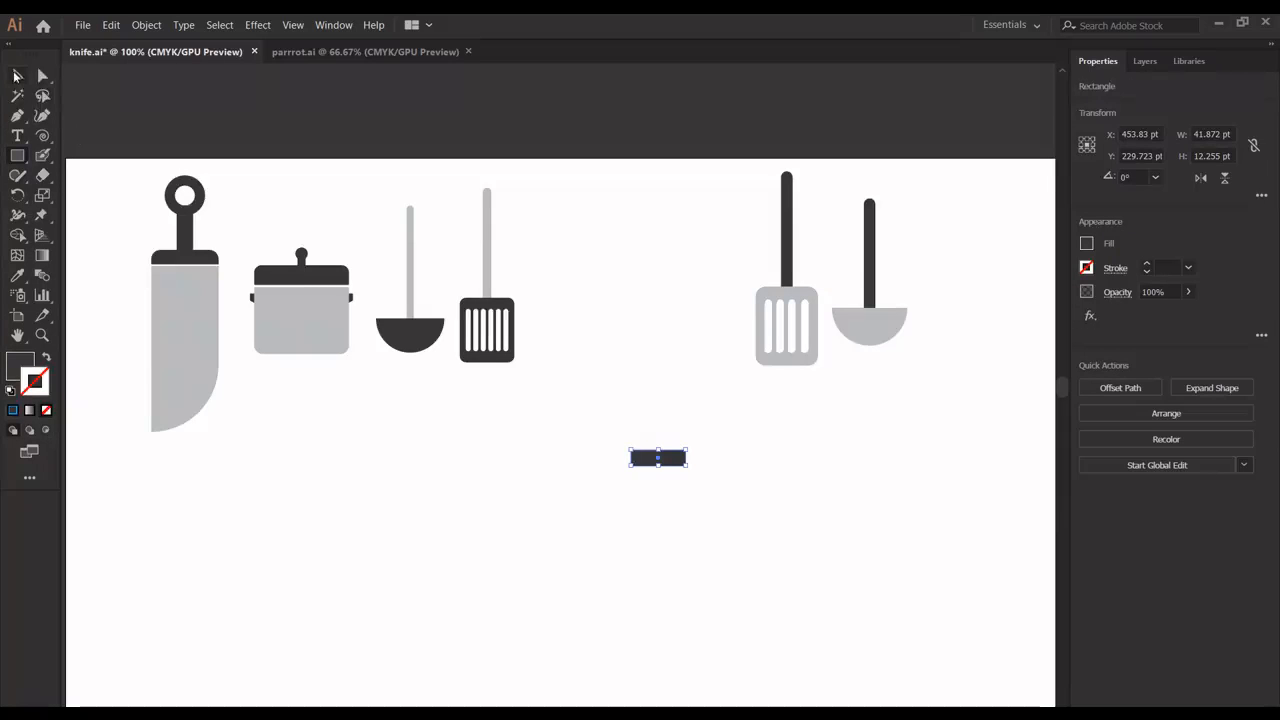
pyautogui.hotkey('ctrl', '=')
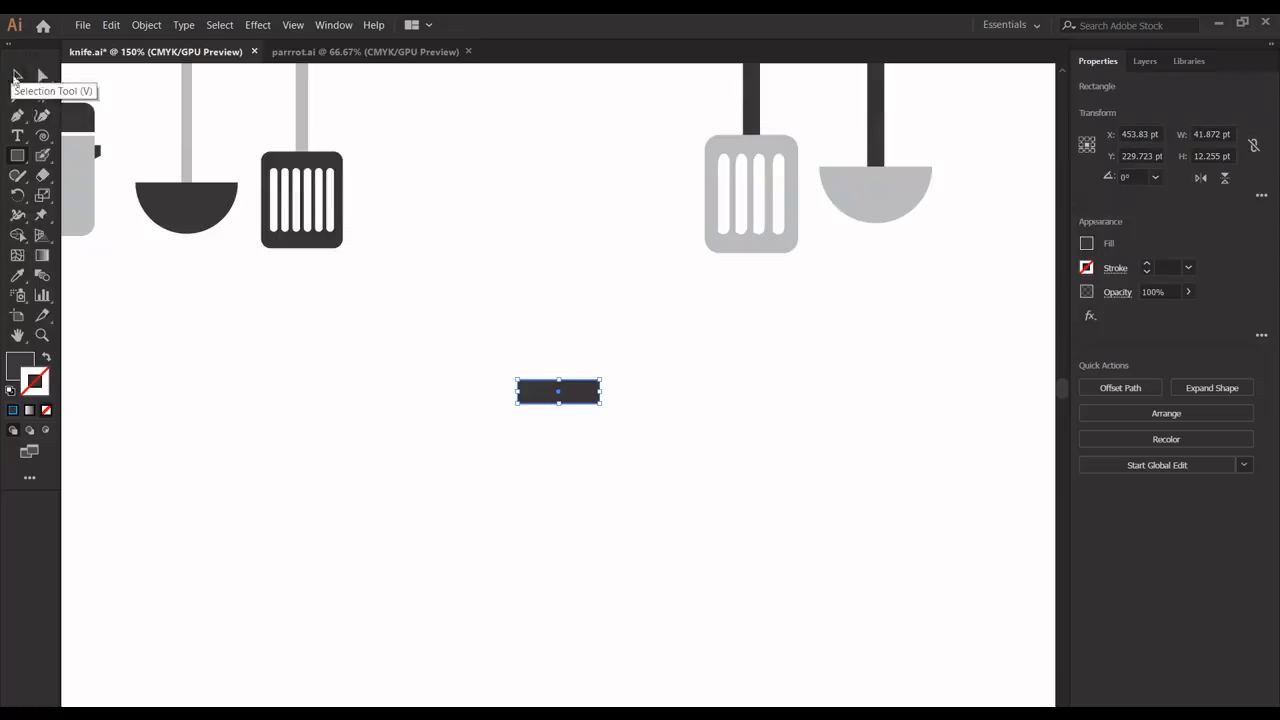
pyautogui.click(43, 77)
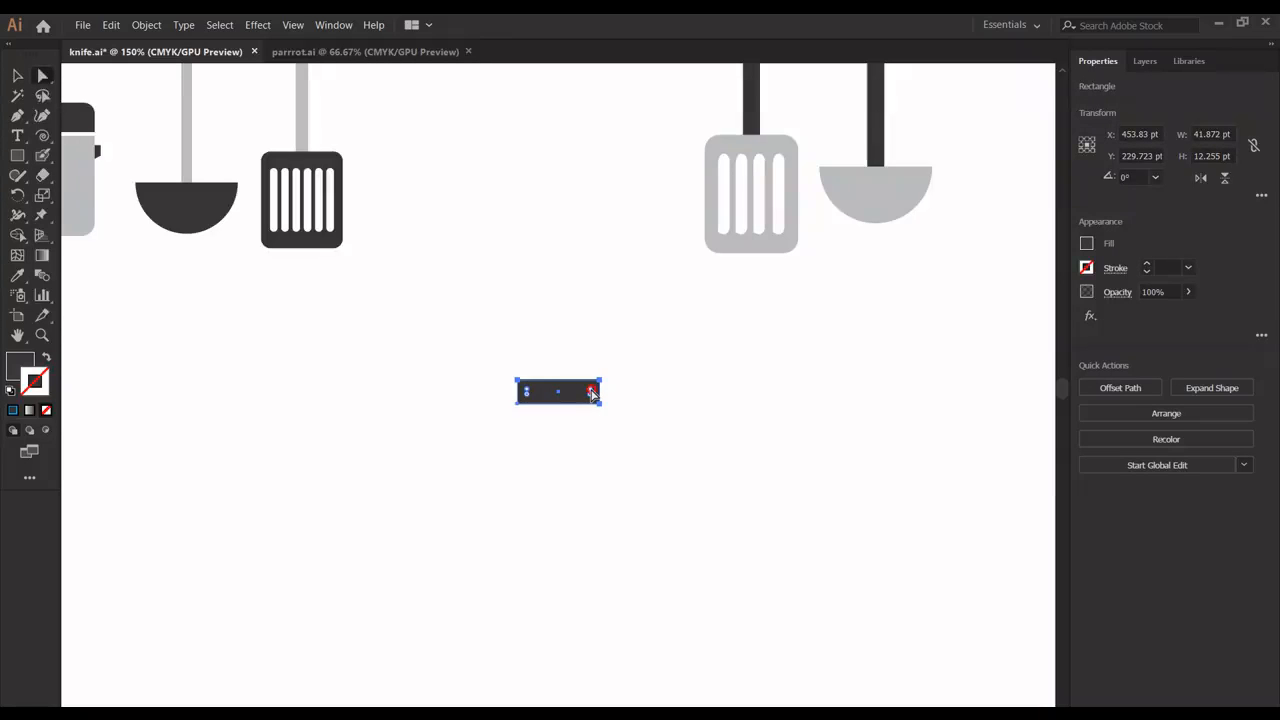
pyautogui.moveTo(592, 394); pyautogui.dragTo(592, 396)
# Move the dark round-topped cap up and left to the lower right of the original dark slotted spatula.
pyautogui.hscroll(-5, 313, 284)
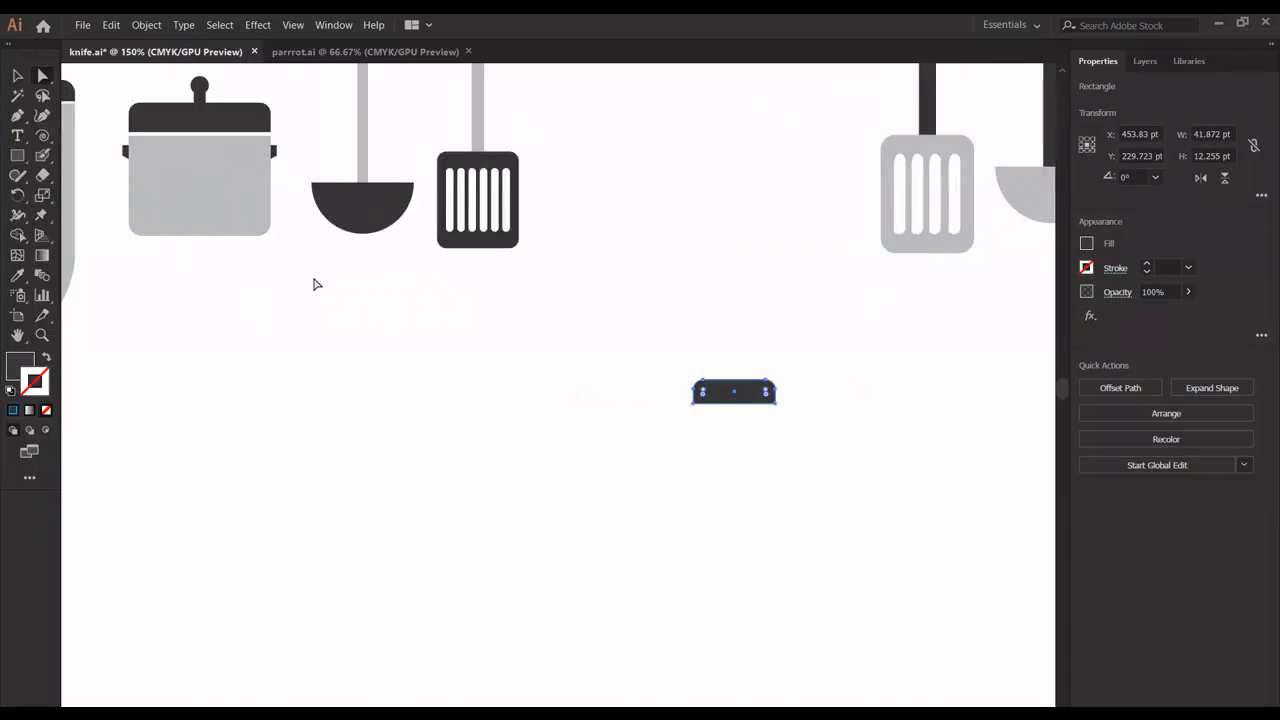
pyautogui.scroll(1, 313, 284)
pyautogui.hscroll(-2, 313, 284)
pyautogui.hscroll(-5, 313, 284)
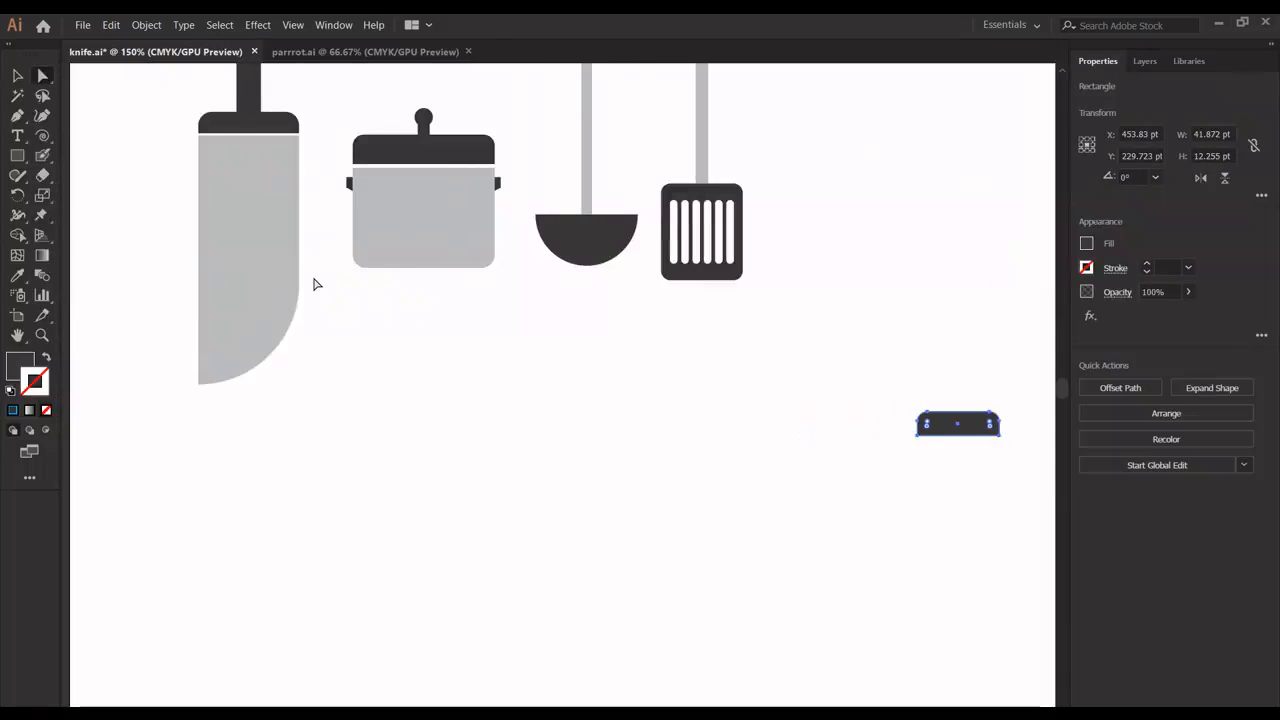
pyautogui.scroll(5, 313, 284)
pyautogui.click(16, 79)
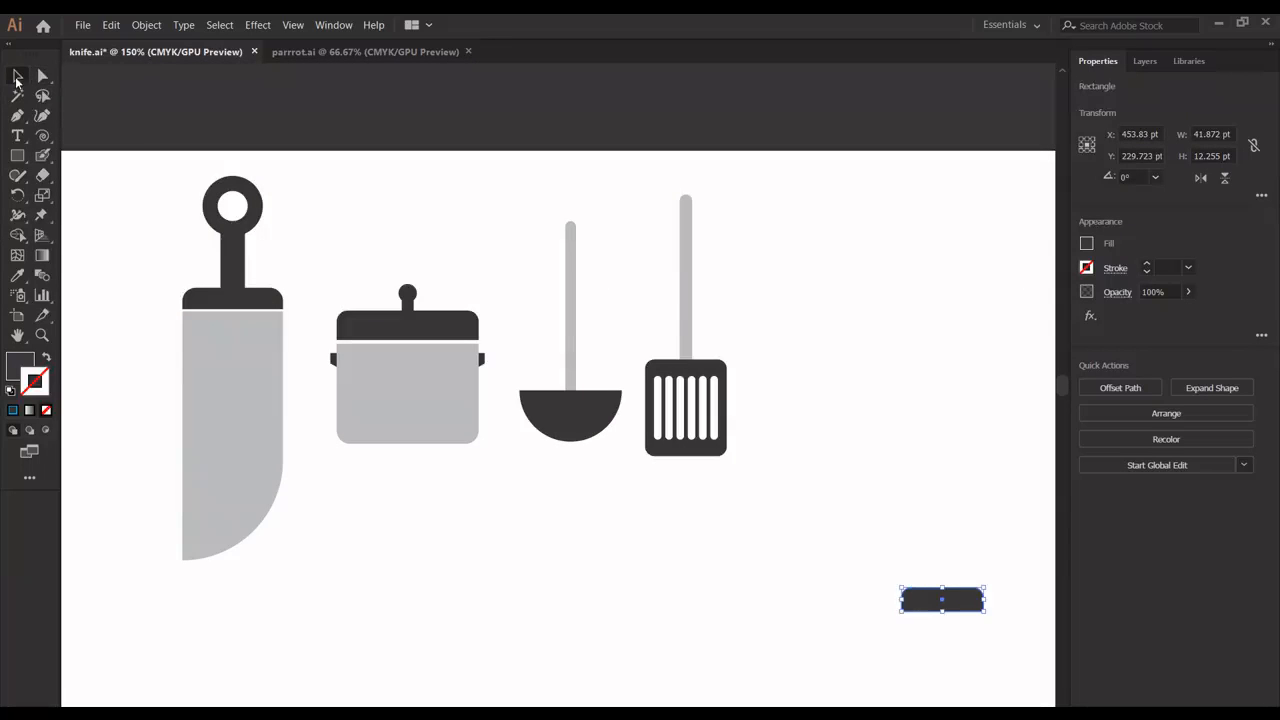
pyautogui.moveTo(955, 603); pyautogui.dragTo(850, 460)
pyautogui.click(978, 565)
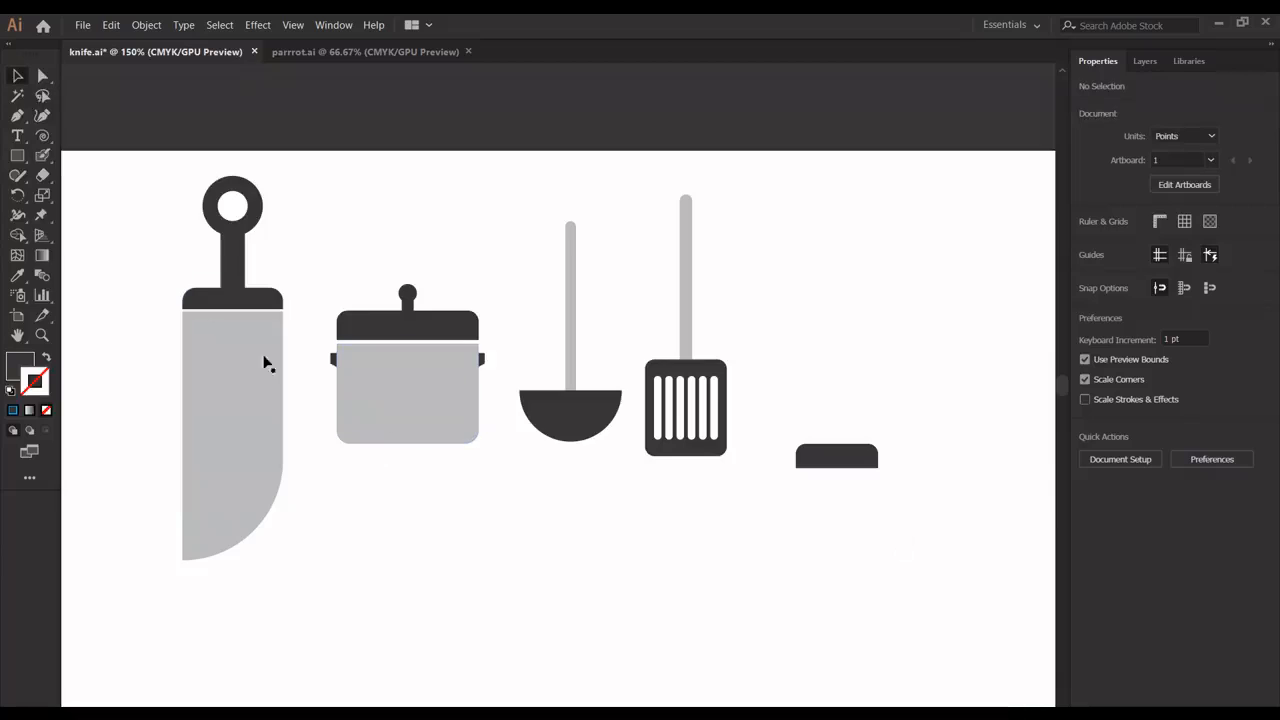
# Draw a dark rectangle about 41.9 by 76.6 pt just below the cap, matching its width and leaving a small gap.
pyautogui.click(17, 156)
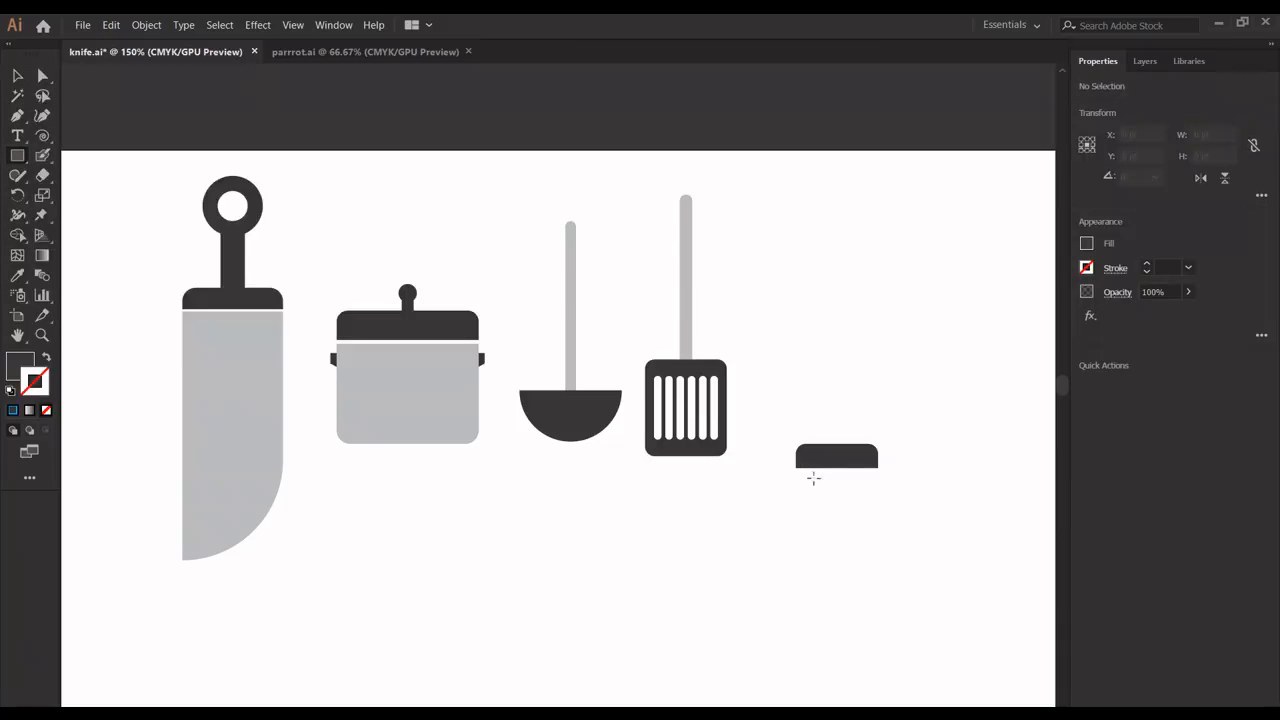
pyautogui.moveTo(797, 479); pyautogui.dragTo(876, 628)
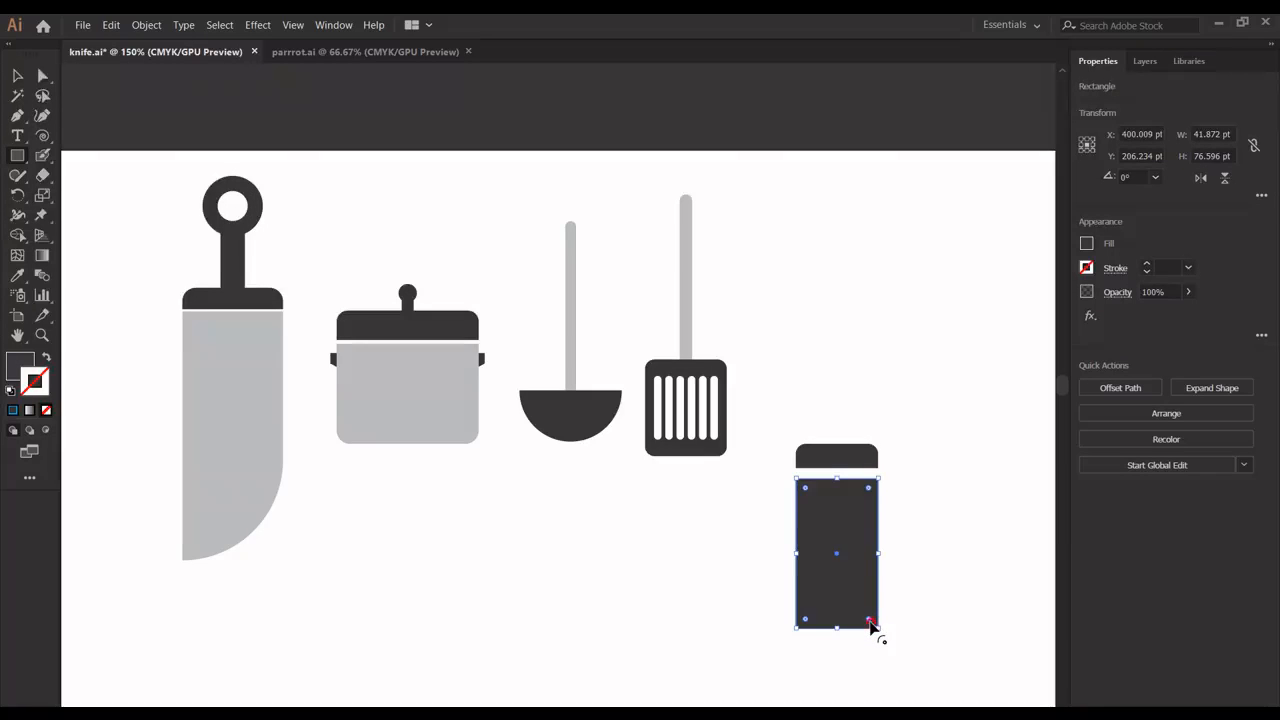
# Fully round the lower-right corner of the tall rectangle into a knife blade and fill it with the large knife blade's grey.
pyautogui.moveTo(870, 626); pyautogui.dragTo(741, 549)
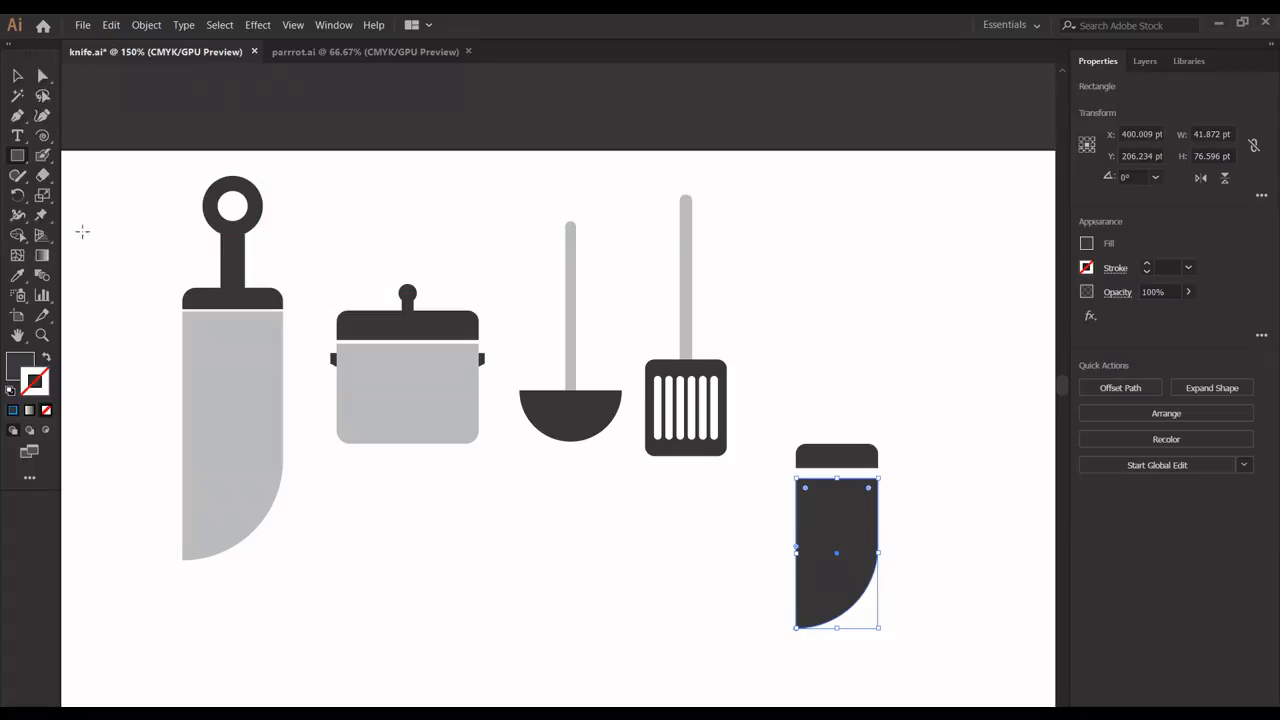
pyautogui.click(18, 275)
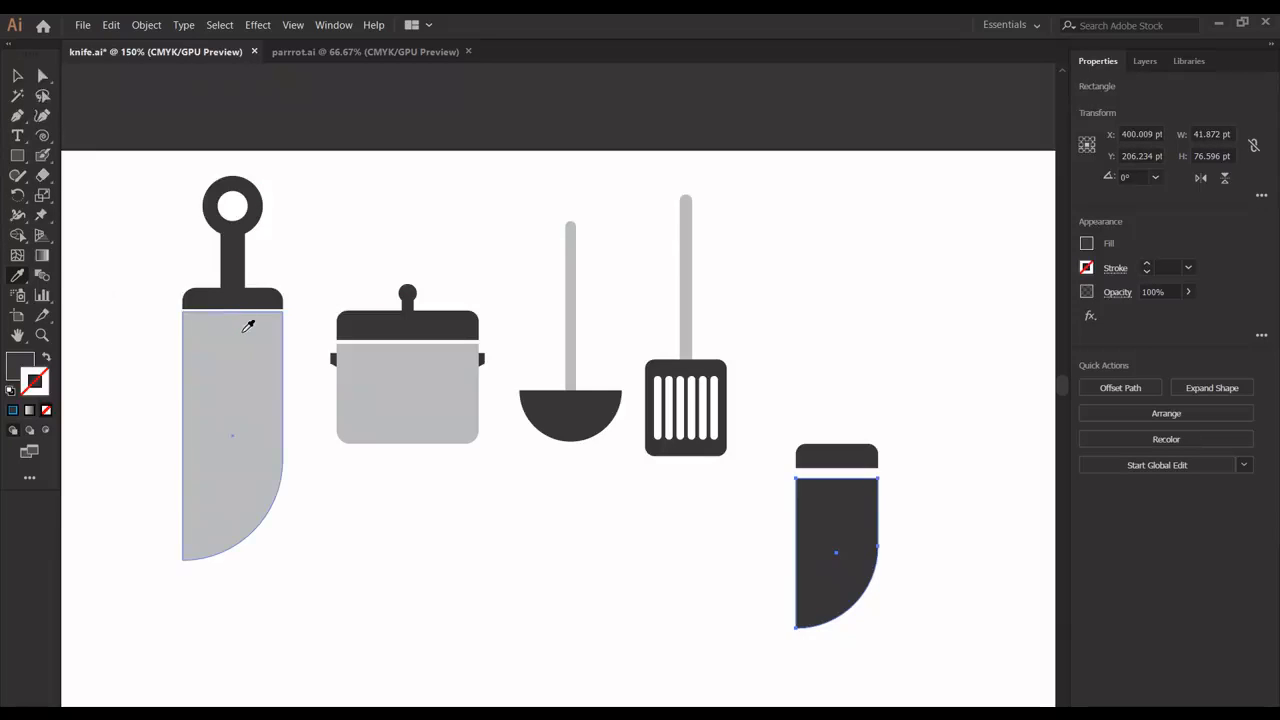
pyautogui.click(249, 323)
pyautogui.press('v')
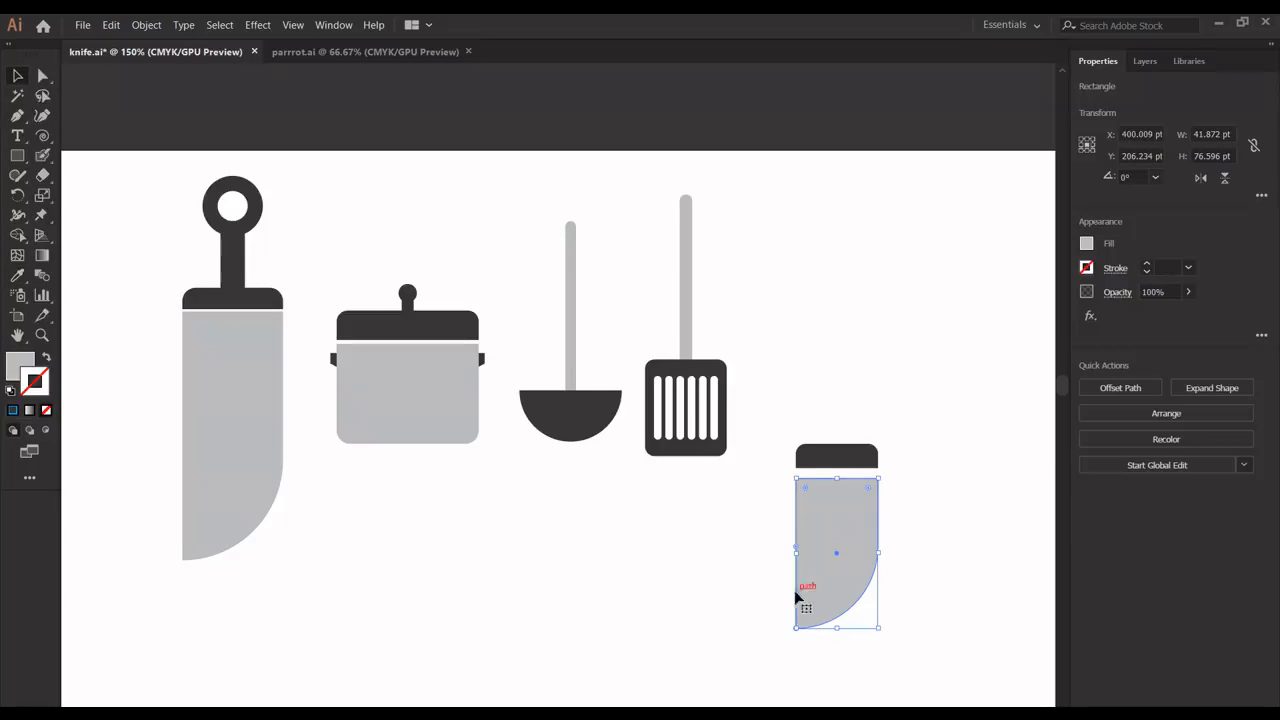
# Nudge the small grey blade up toward the dark cap, leaving only a thin gap between them.
pyautogui.press('Up')
pyautogui.press('Up')
pyautogui.press('Up')
pyautogui.press('Up')
pyautogui.press('Up')
pyautogui.press('Up')
pyautogui.press('Up')
pyautogui.press('Up')
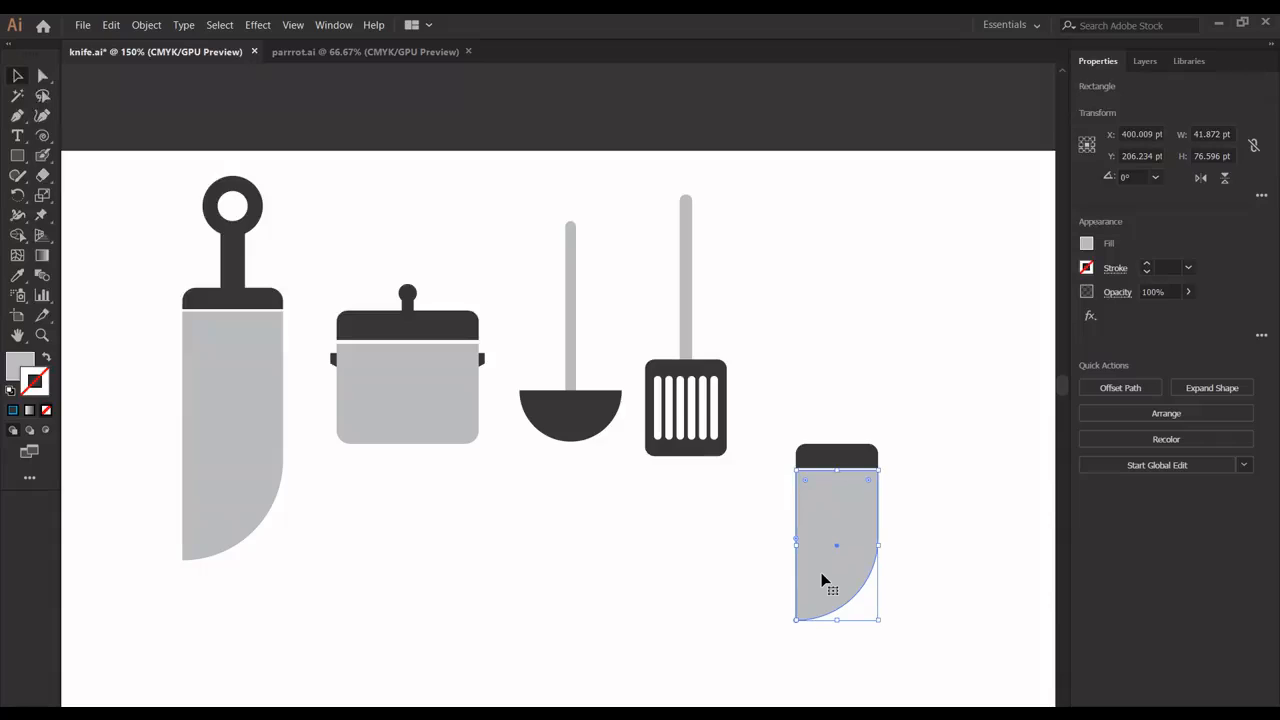
pyautogui.click(918, 541)
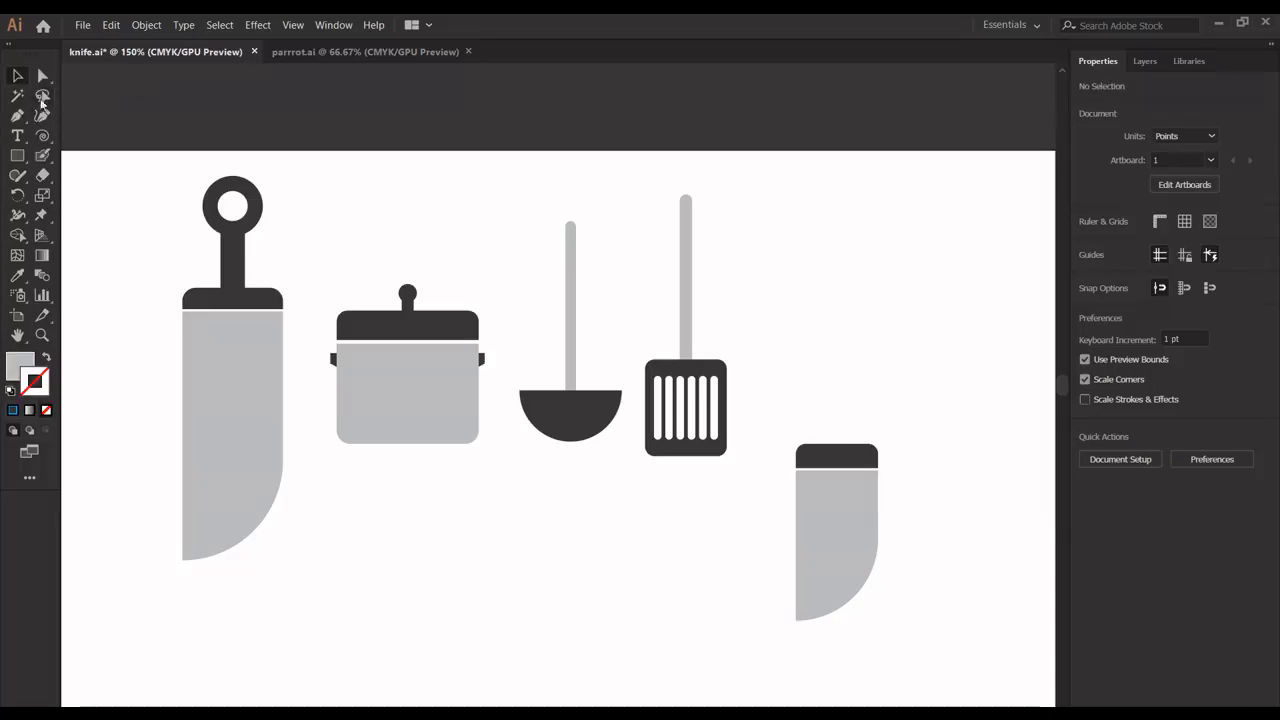
# Add a neck about 7.5 by 20.8 pt above the cap in the same dark fill, centred horizontally on the knife.
pyautogui.click(17, 155)
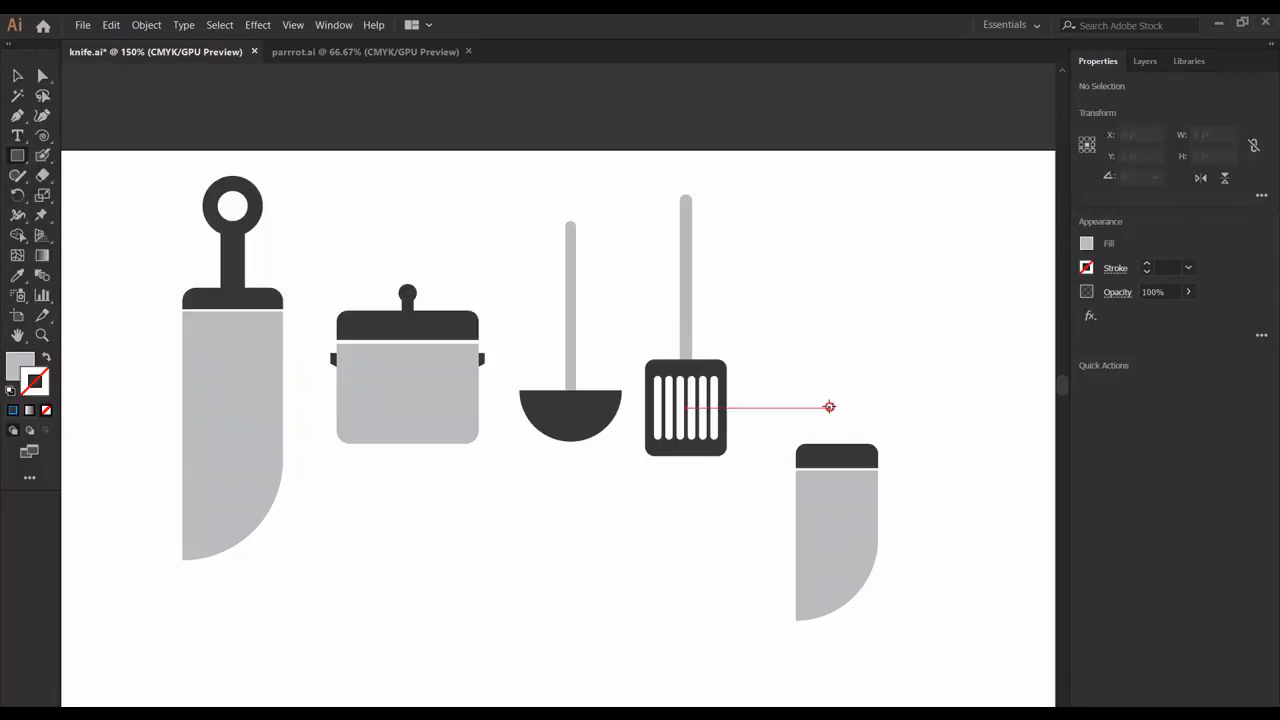
pyautogui.moveTo(829, 407); pyautogui.dragTo(844, 449)
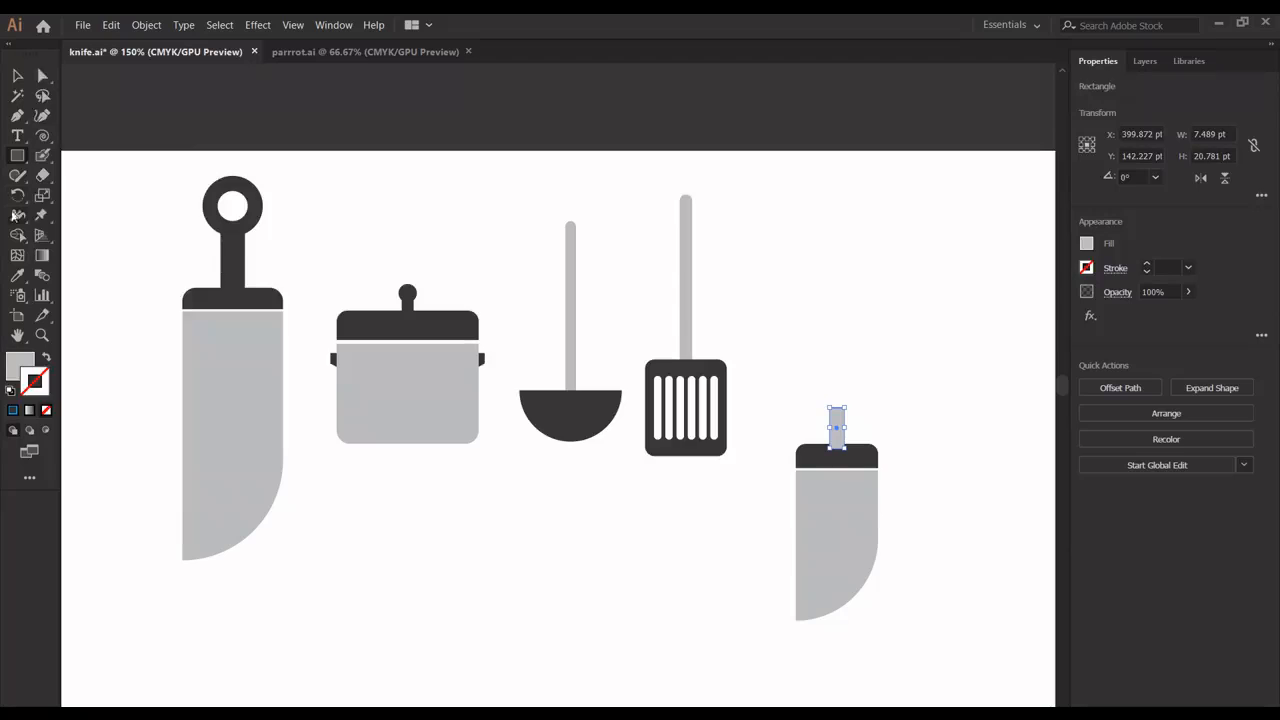
pyautogui.click(18, 280)
pyautogui.click(208, 295)
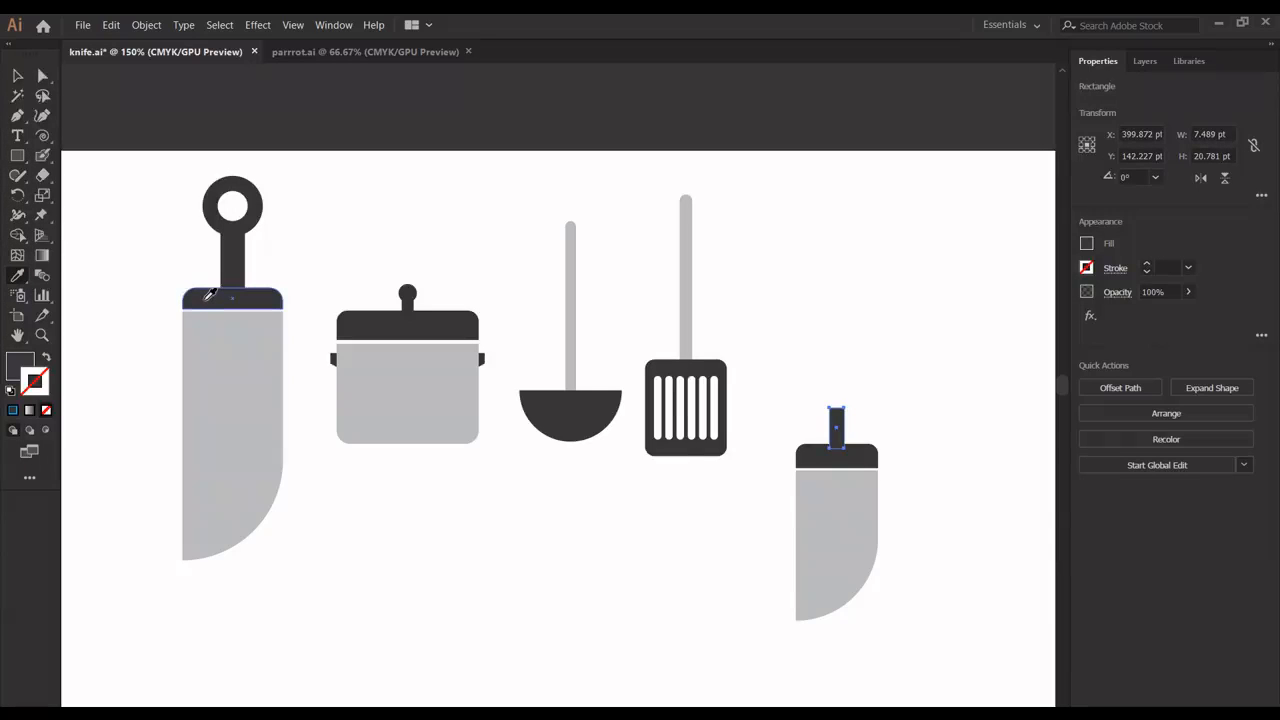
pyautogui.click(15, 73)
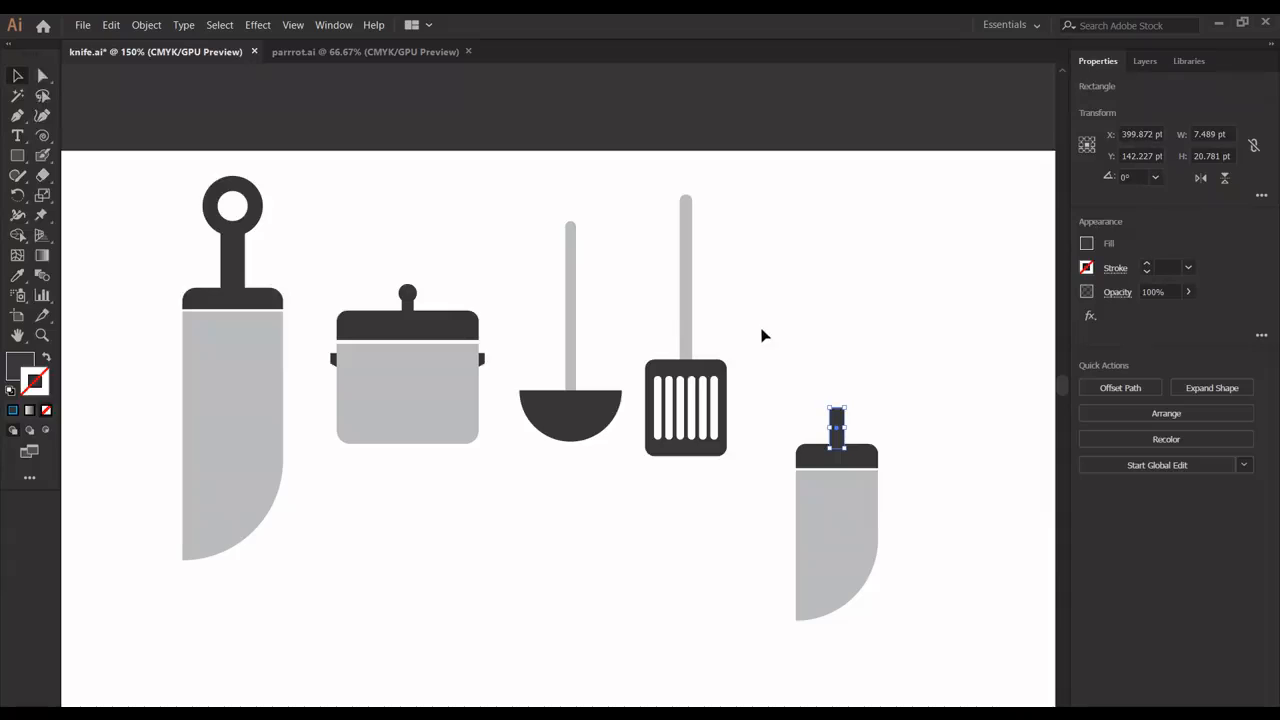
pyautogui.moveTo(760, 330); pyautogui.dragTo(866, 581)
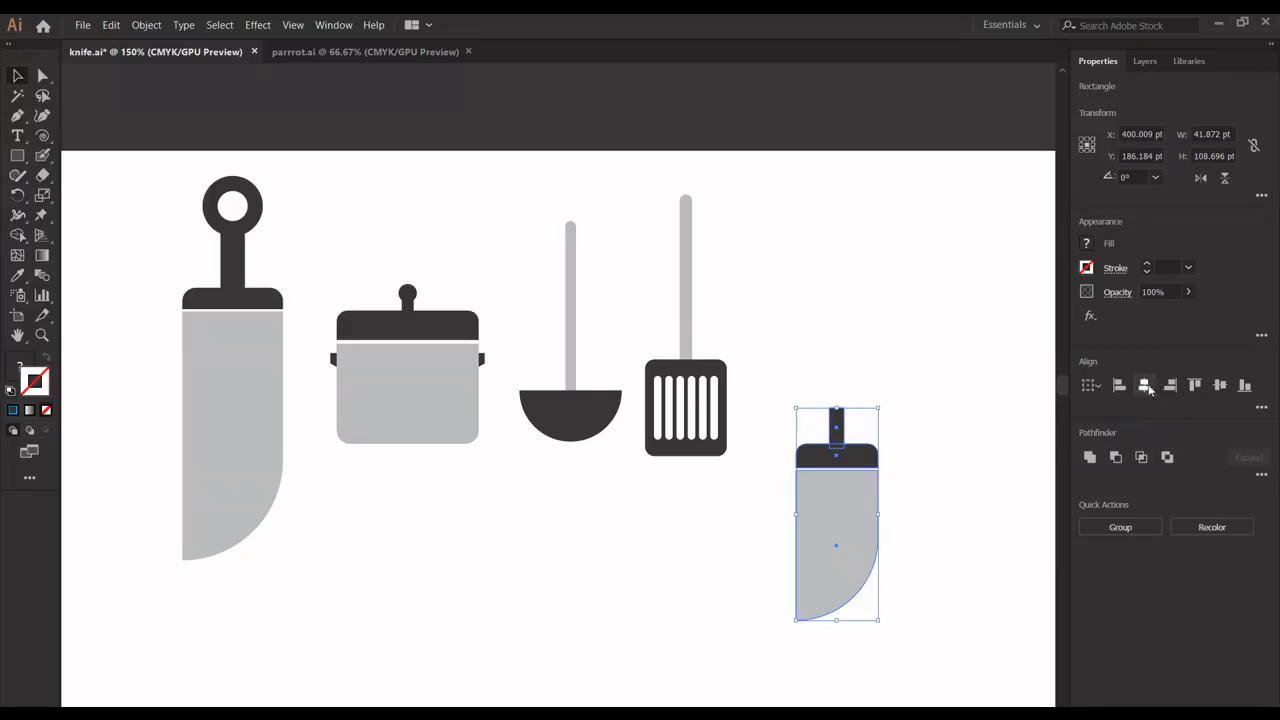
pyautogui.click(963, 420)
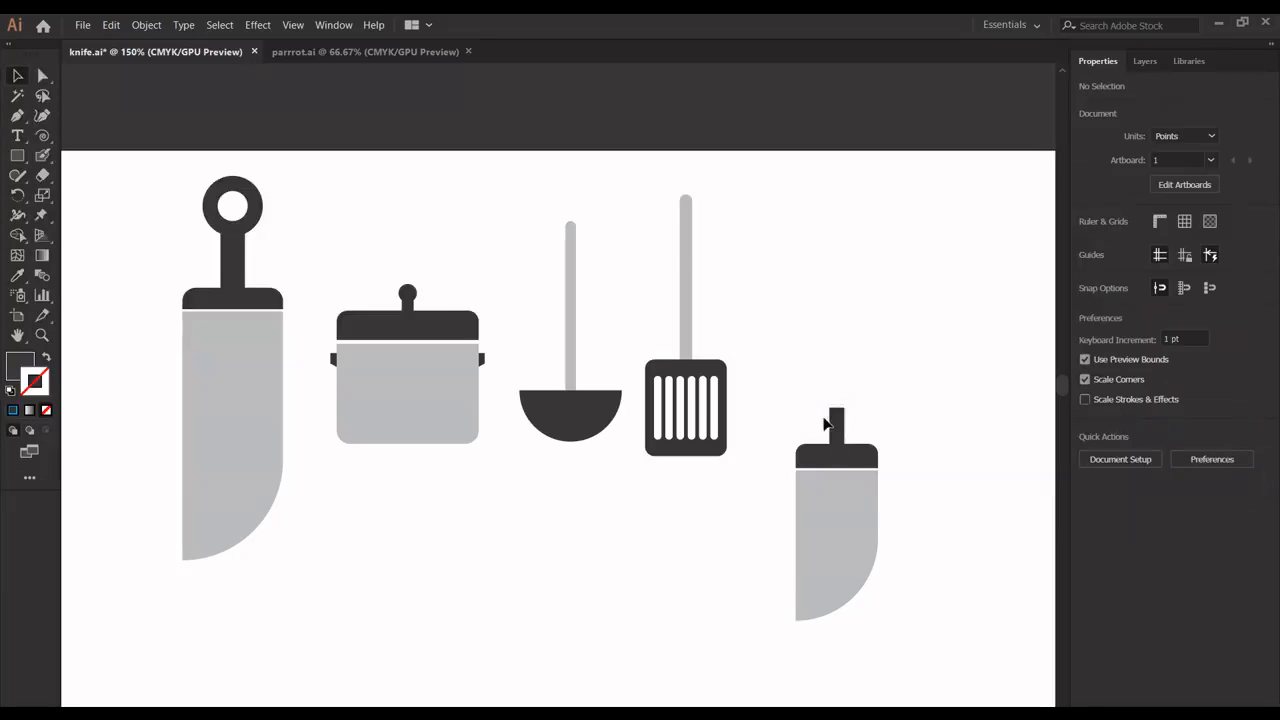
# Draw a dark circle about 19.2 pt across above the knife's neck and move it up into the clear space.
pyautogui.click(17, 156)
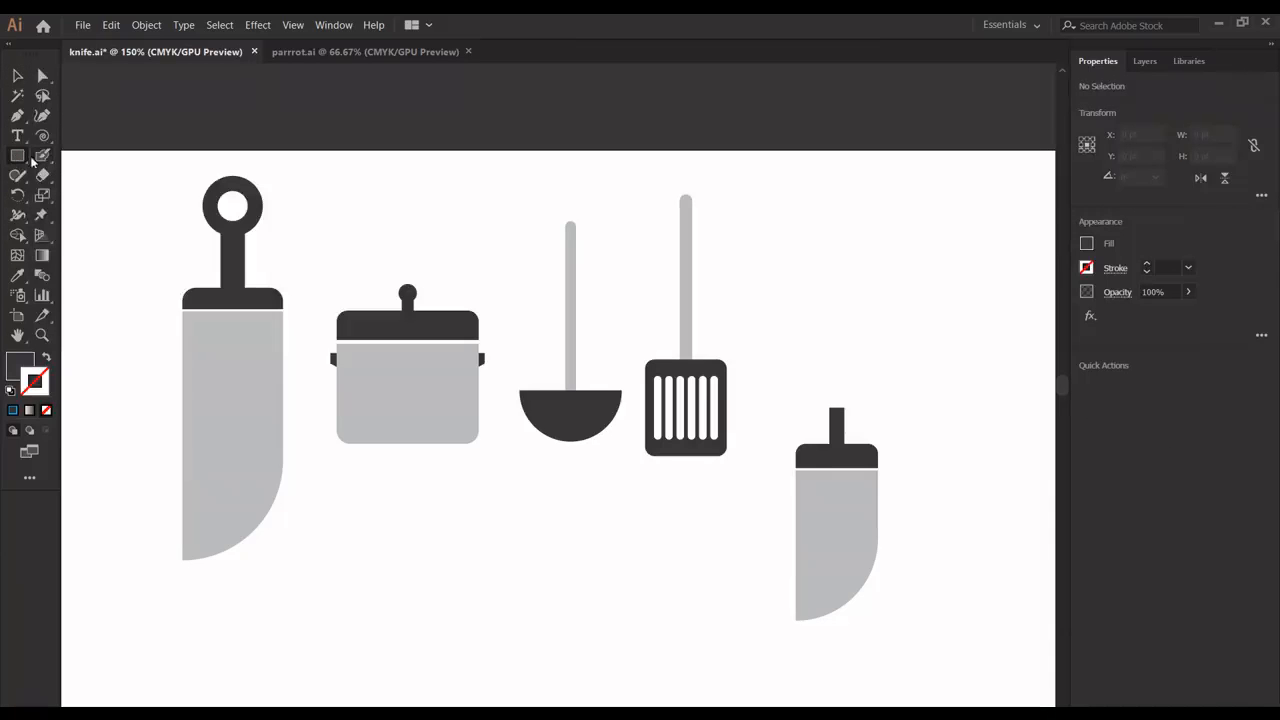
pyautogui.moveTo(17, 156); pyautogui.dragTo(64, 195)
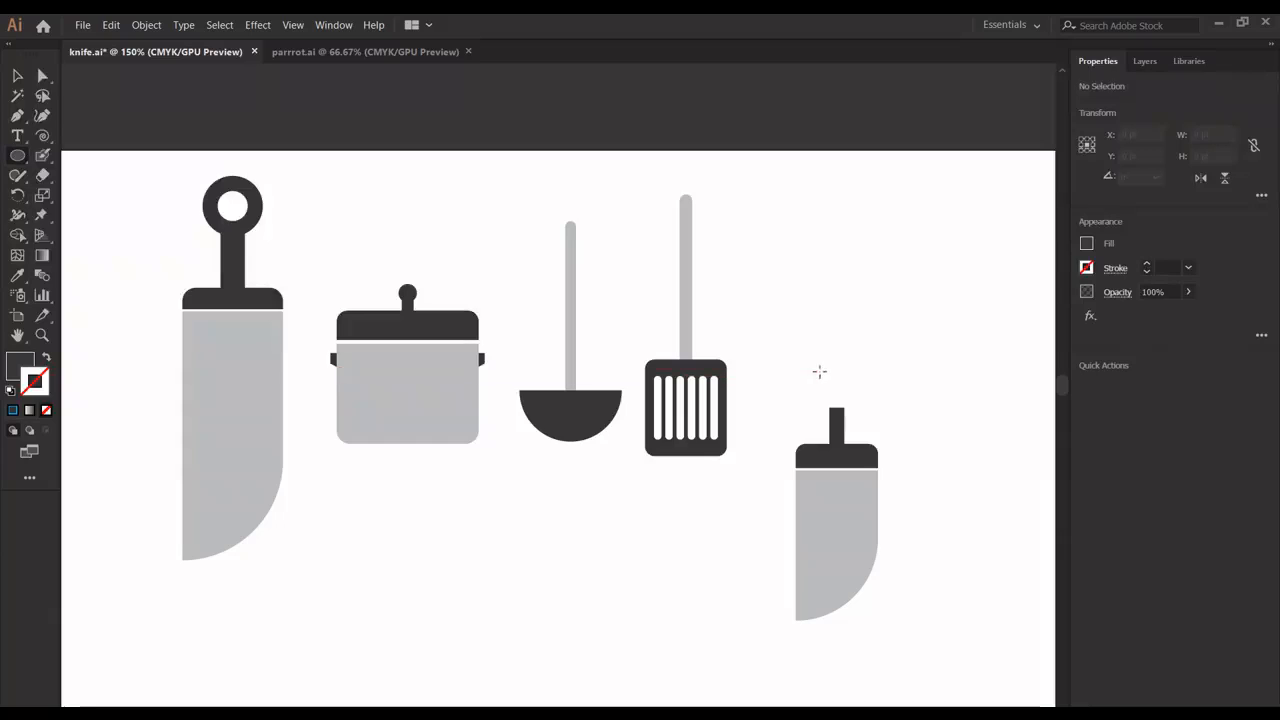
pyautogui.moveTo(824, 372); pyautogui.dragTo(858, 406)
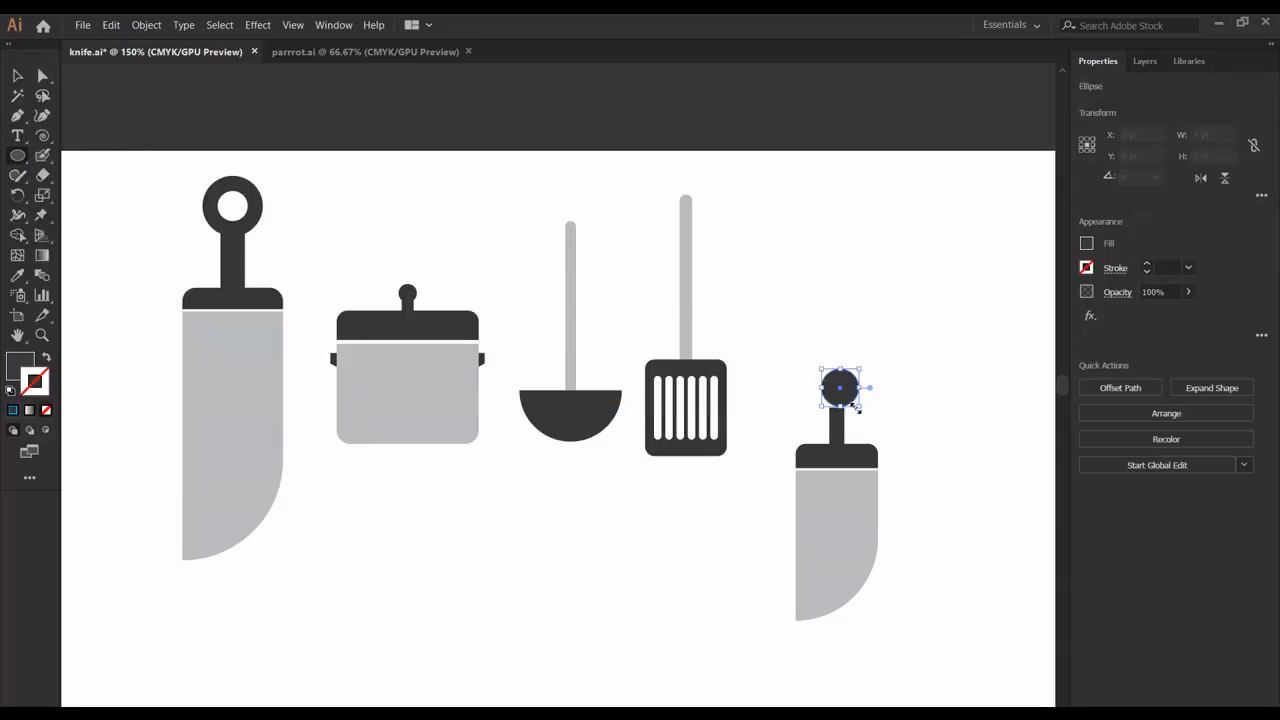
pyautogui.click(17, 77)
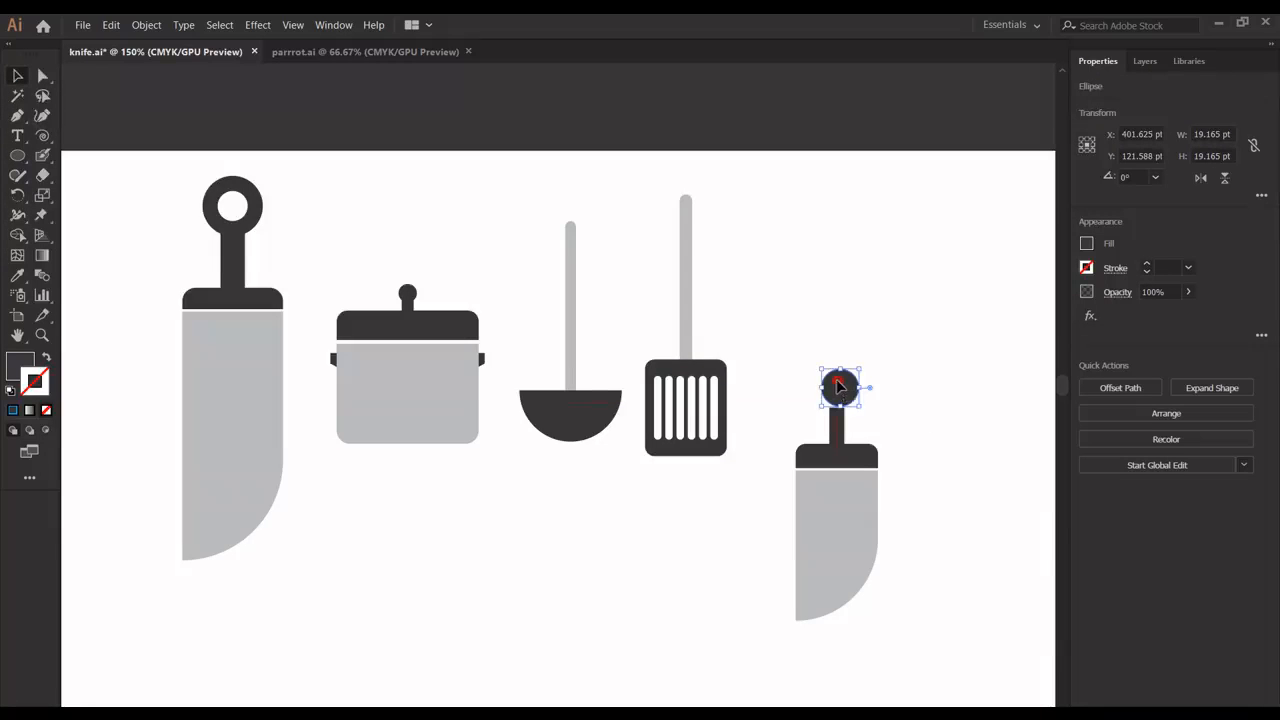
pyautogui.moveTo(836, 383); pyautogui.dragTo(817, 324)
pyautogui.click(906, 360)
pyautogui.click(822, 332)
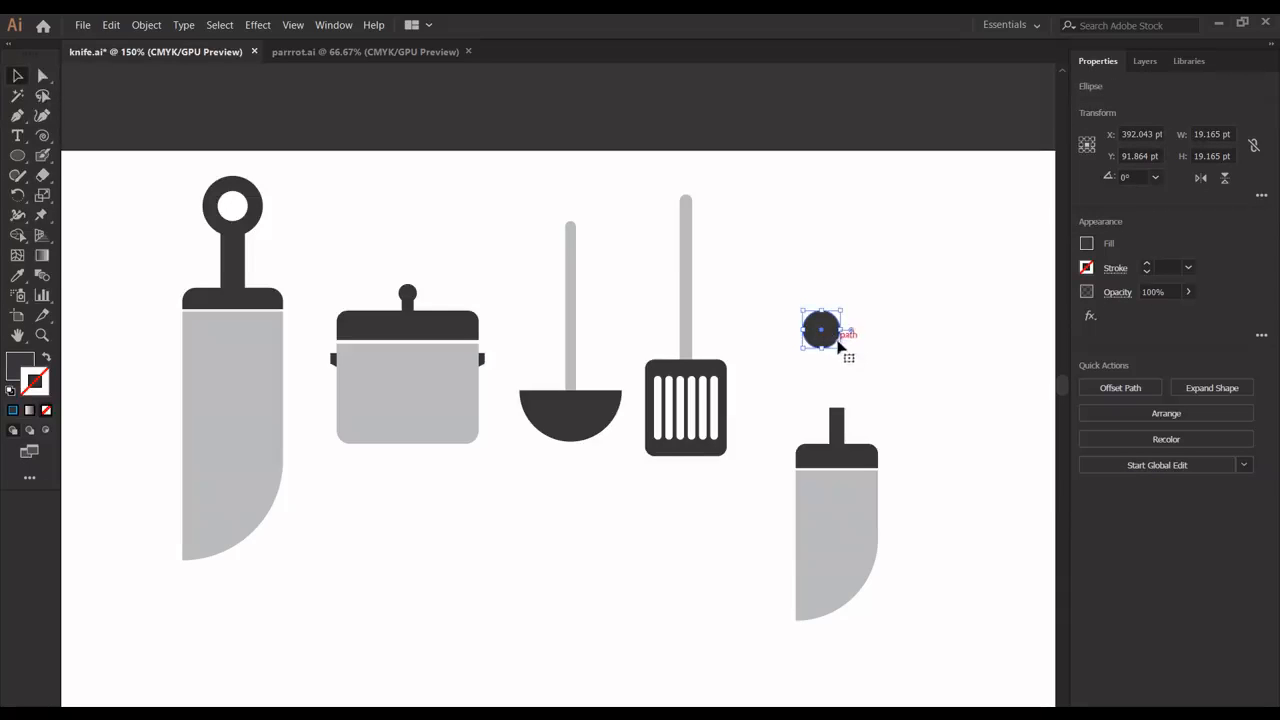
# Make a concentric copy of the circle about 10.5 pt across and subtract it from the larger one to form a ring.
pyautogui.moveTo(841, 347); pyautogui.dragTo(830, 340)
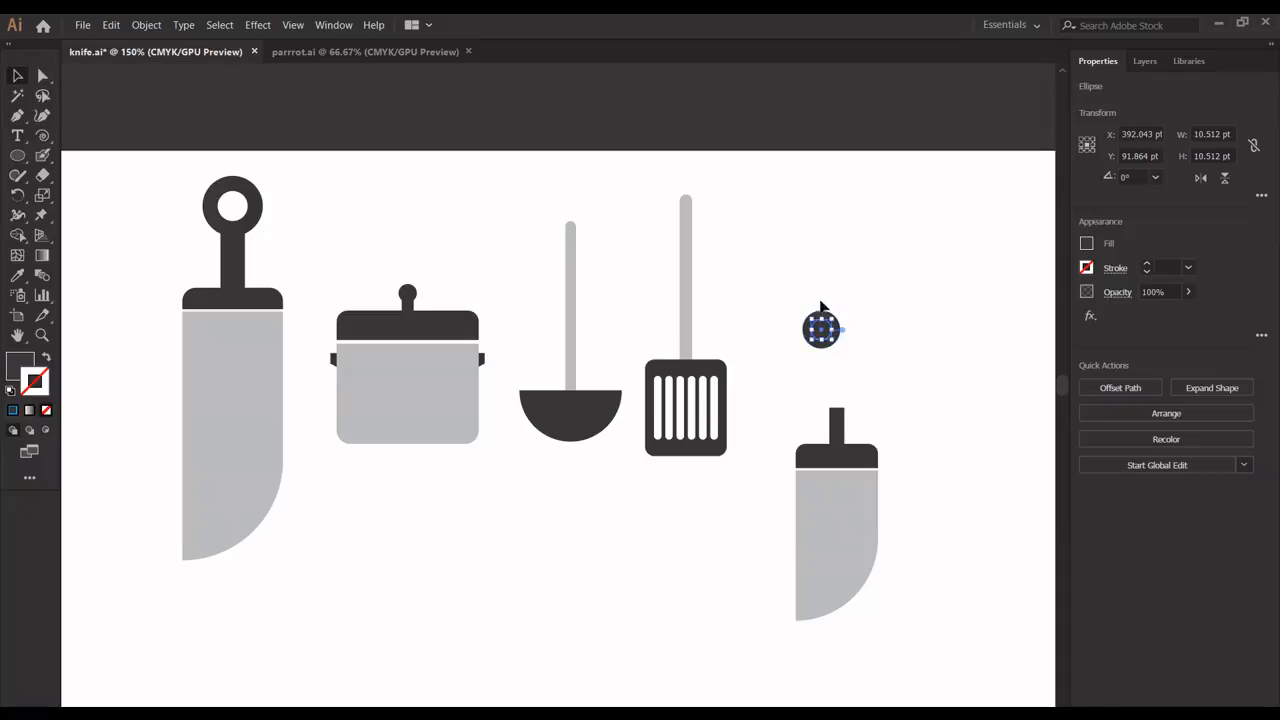
pyautogui.moveTo(799, 292); pyautogui.dragTo(851, 380)
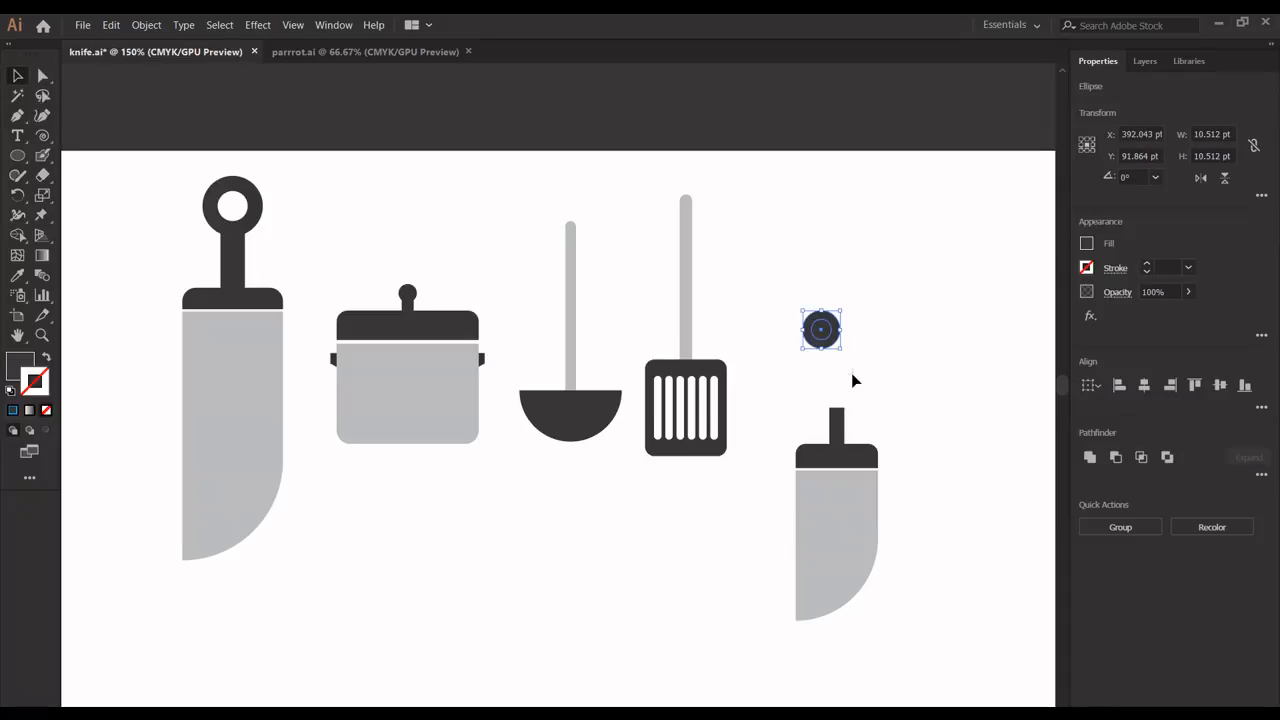
pyautogui.click(1116, 458)
pyautogui.click(952, 352)
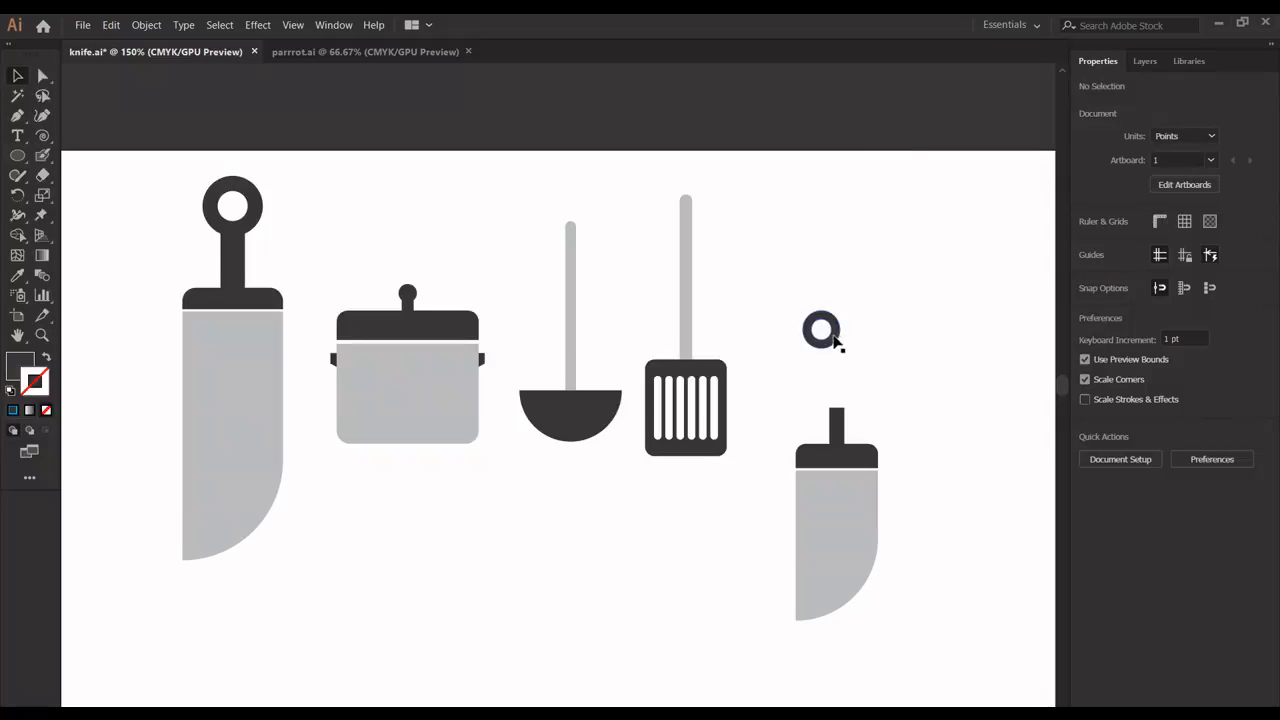
# Place the ring on top of the knife's neck, centre it horizontally with the other parts, and nudge it down slightly.
pyautogui.moveTo(834, 340); pyautogui.dragTo(851, 401)
pyautogui.click(903, 417)
pyautogui.moveTo(783, 338); pyautogui.dragTo(927, 688)
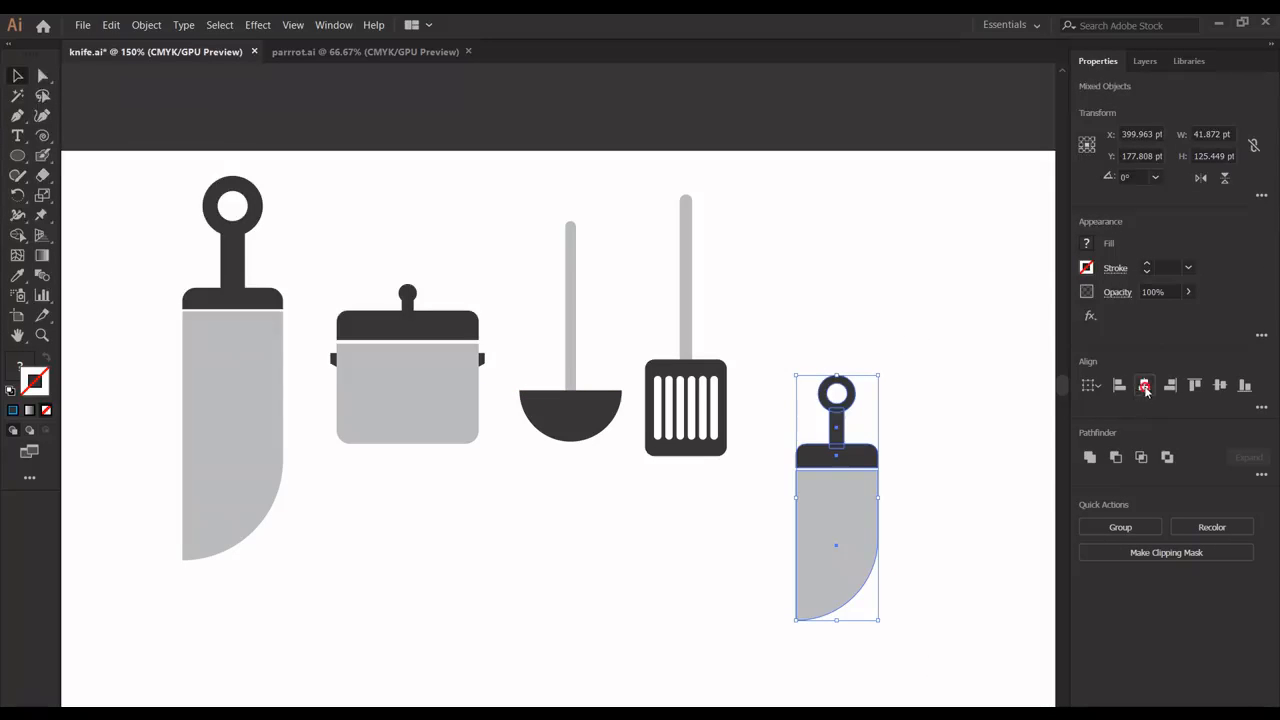
pyautogui.click(955, 410)
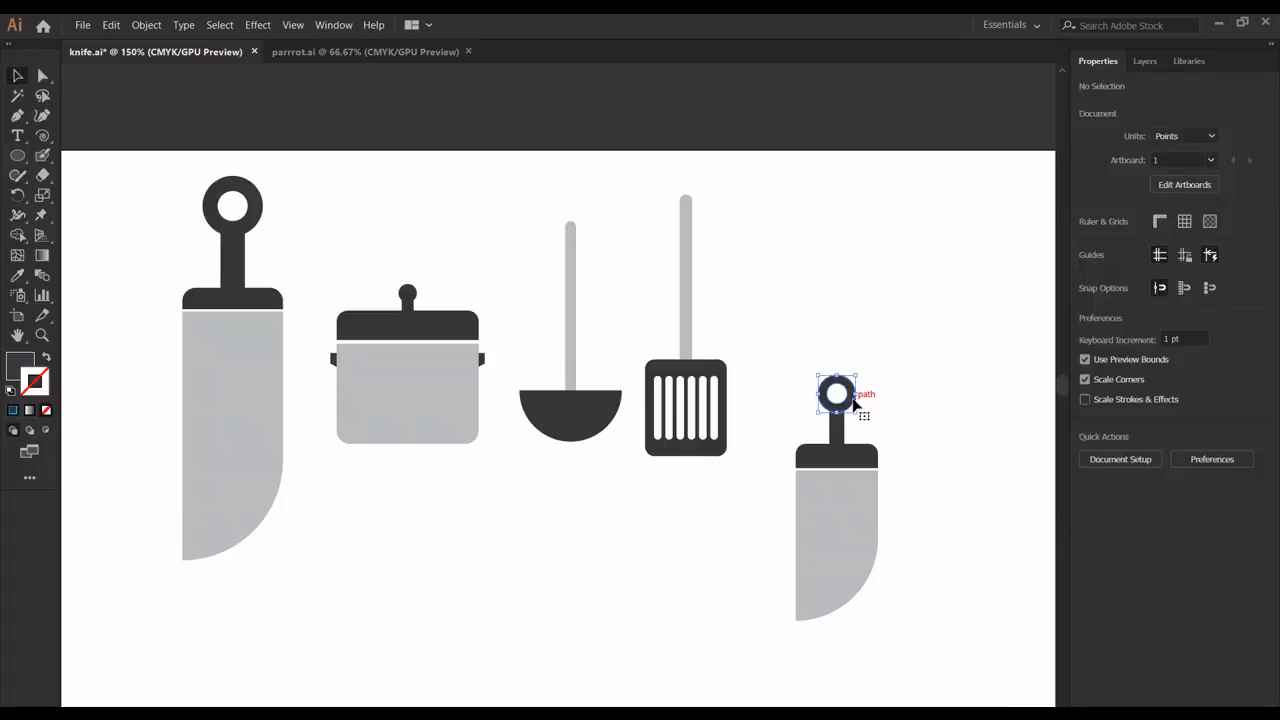
pyautogui.click(853, 400)
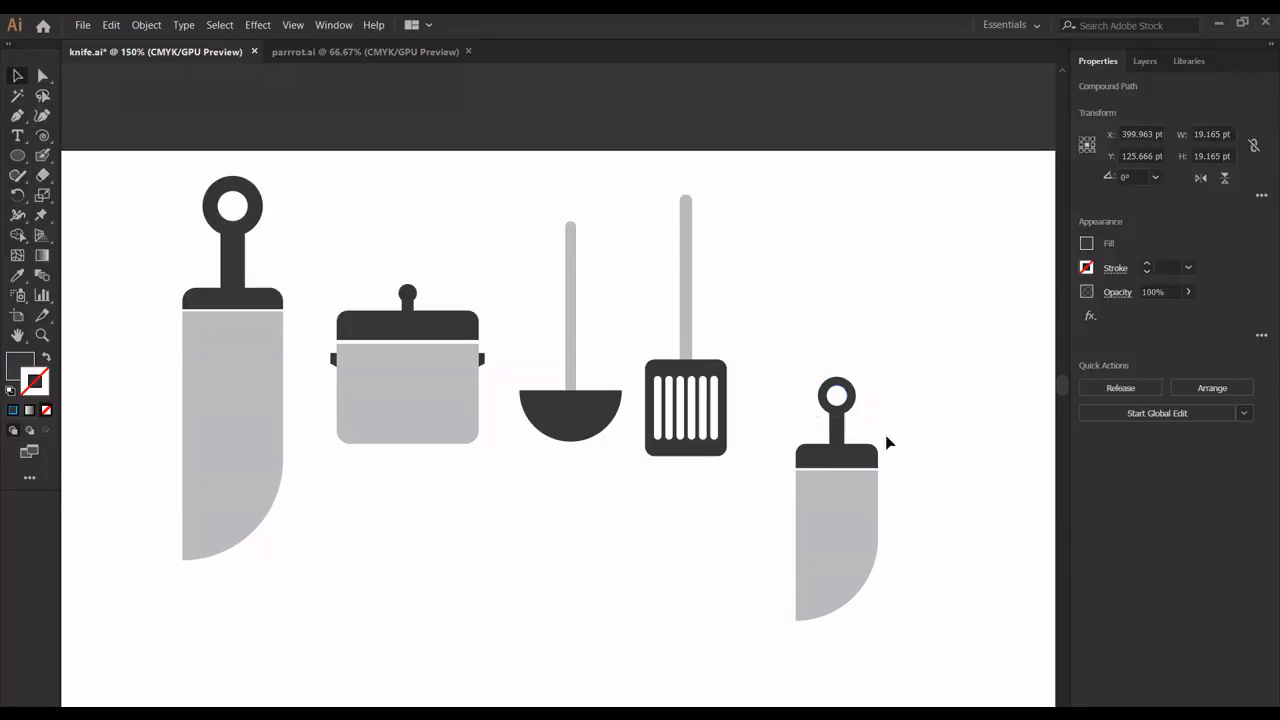
pyautogui.click(888, 442)
# Move the whole small knife up to the left of the grey slotted spatula and group its parts.
pyautogui.hscroll(10, 872, 337)
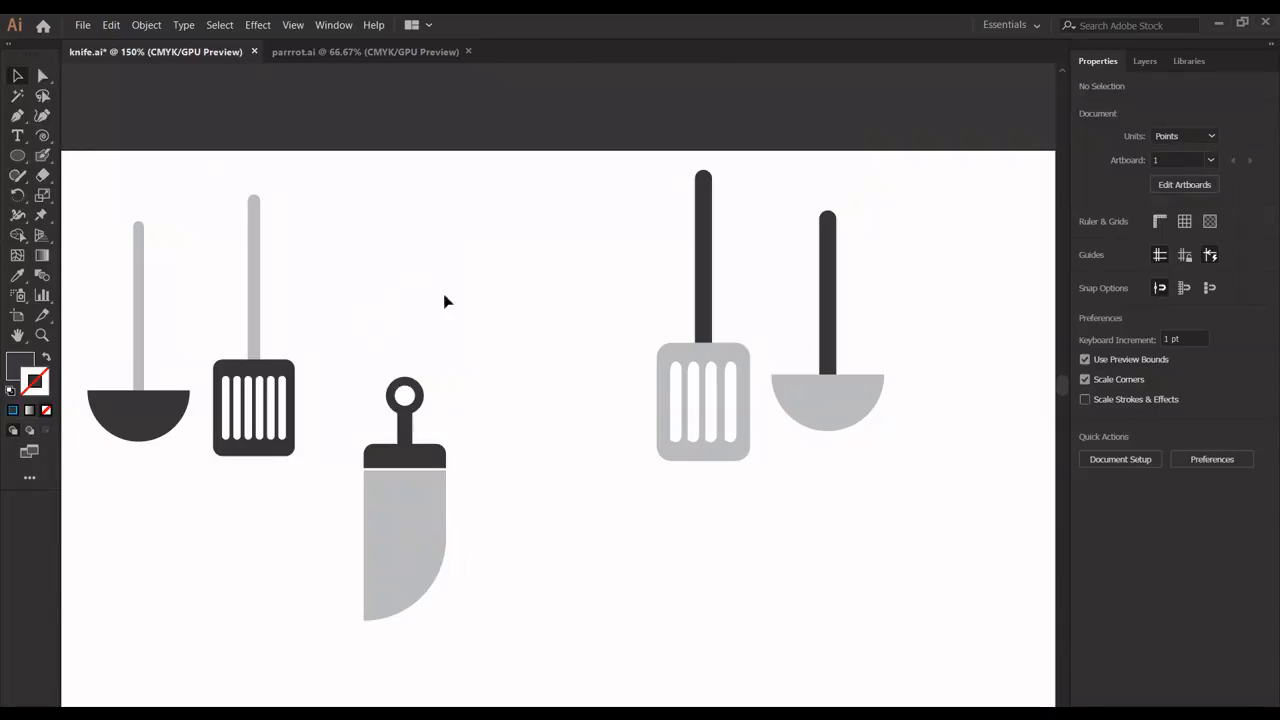
pyautogui.moveTo(358, 340); pyautogui.dragTo(459, 612)
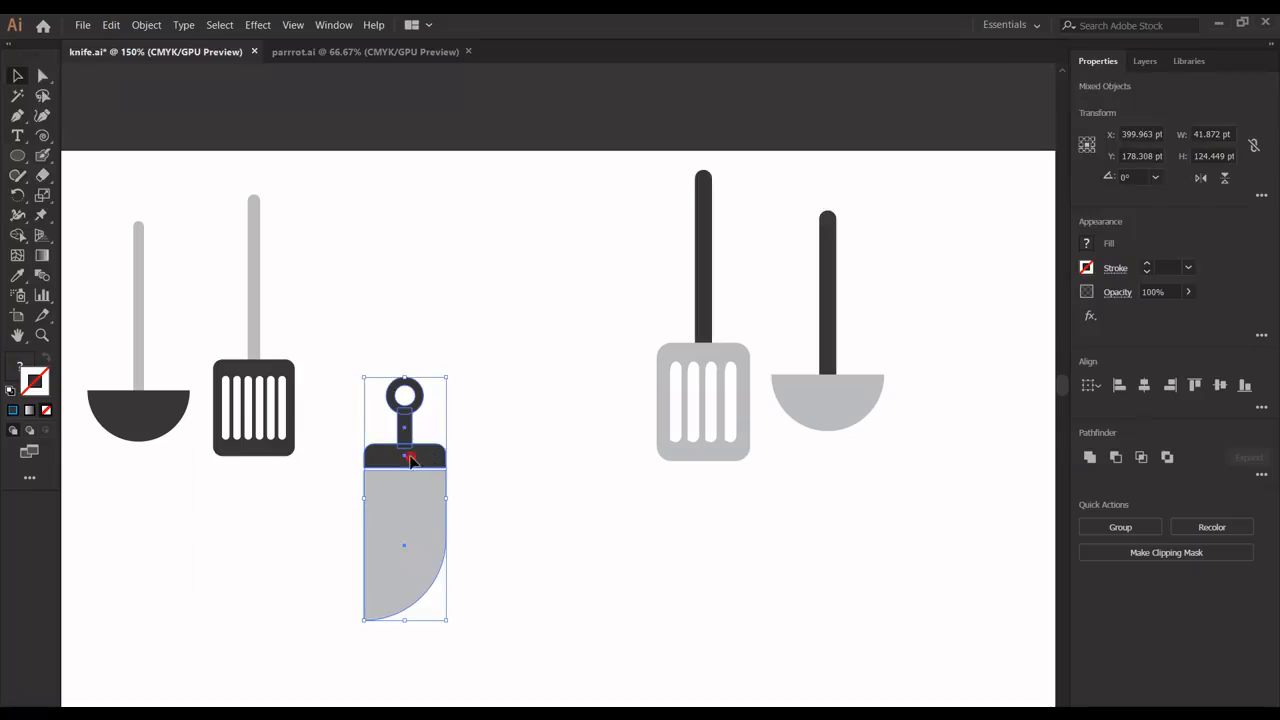
pyautogui.moveTo(411, 452); pyautogui.dragTo(570, 300)
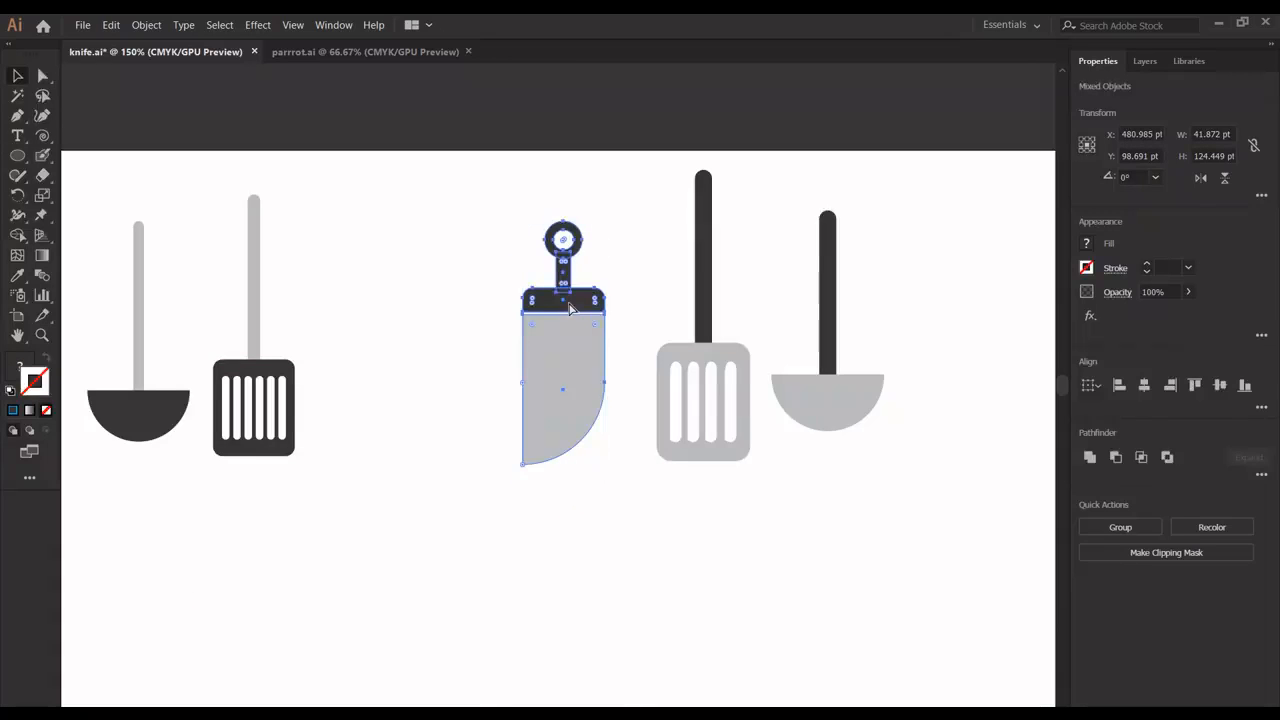
pyautogui.hotkey('ctrl', 'g')
pyautogui.click(679, 532)
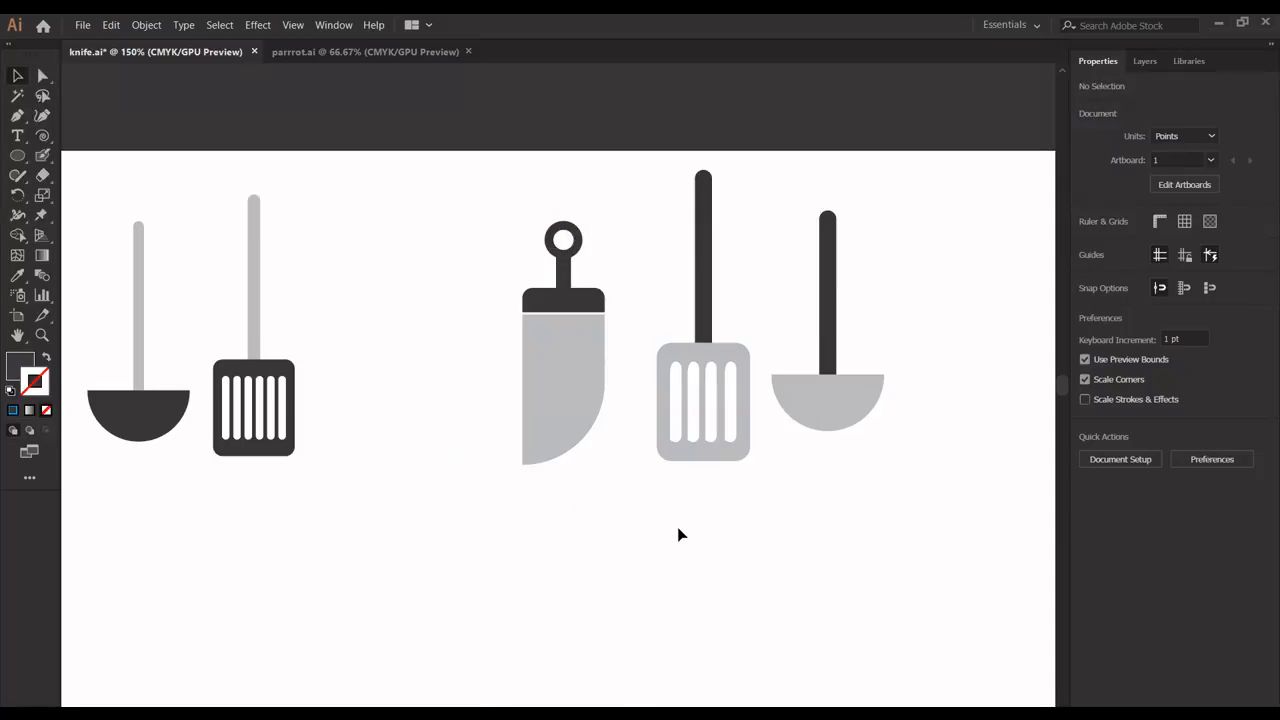
# Lengthen the small knife's grey blade downward within its group to a height of about 98.3 pt.
pyautogui.hscroll(-5, 679, 535)
pyautogui.click(757, 437)
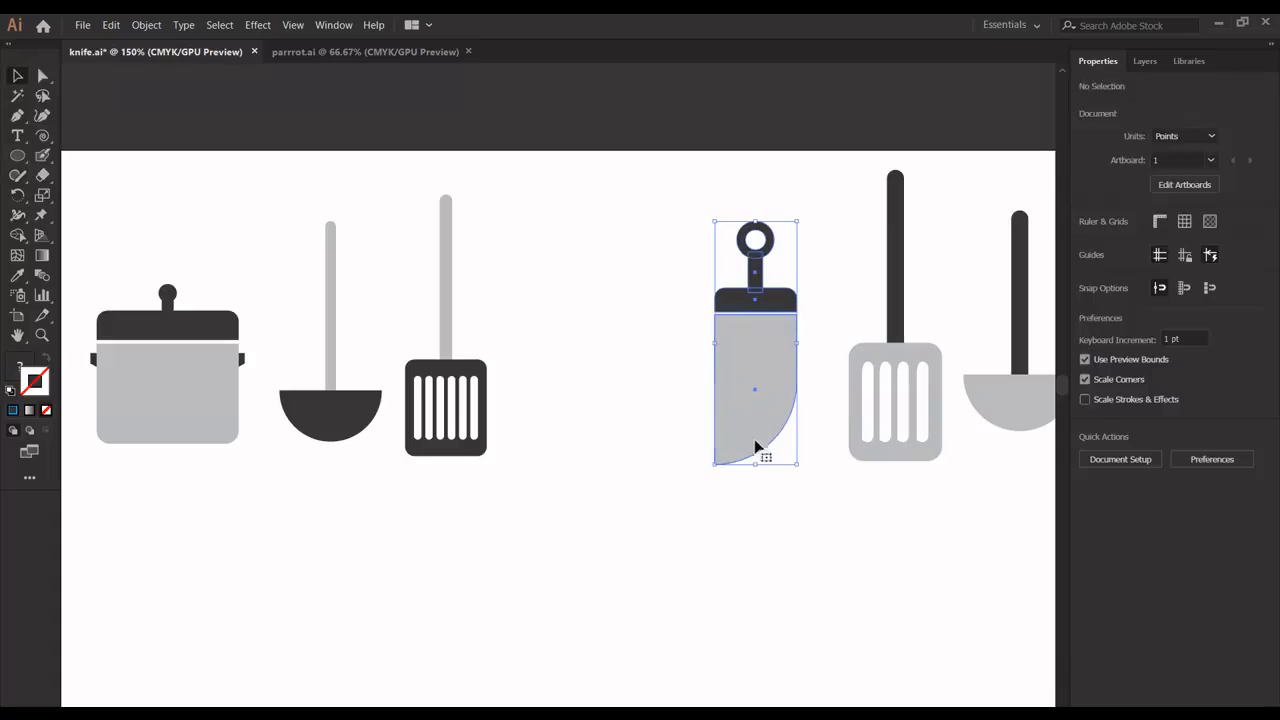
pyautogui.doubleClick(756, 445)
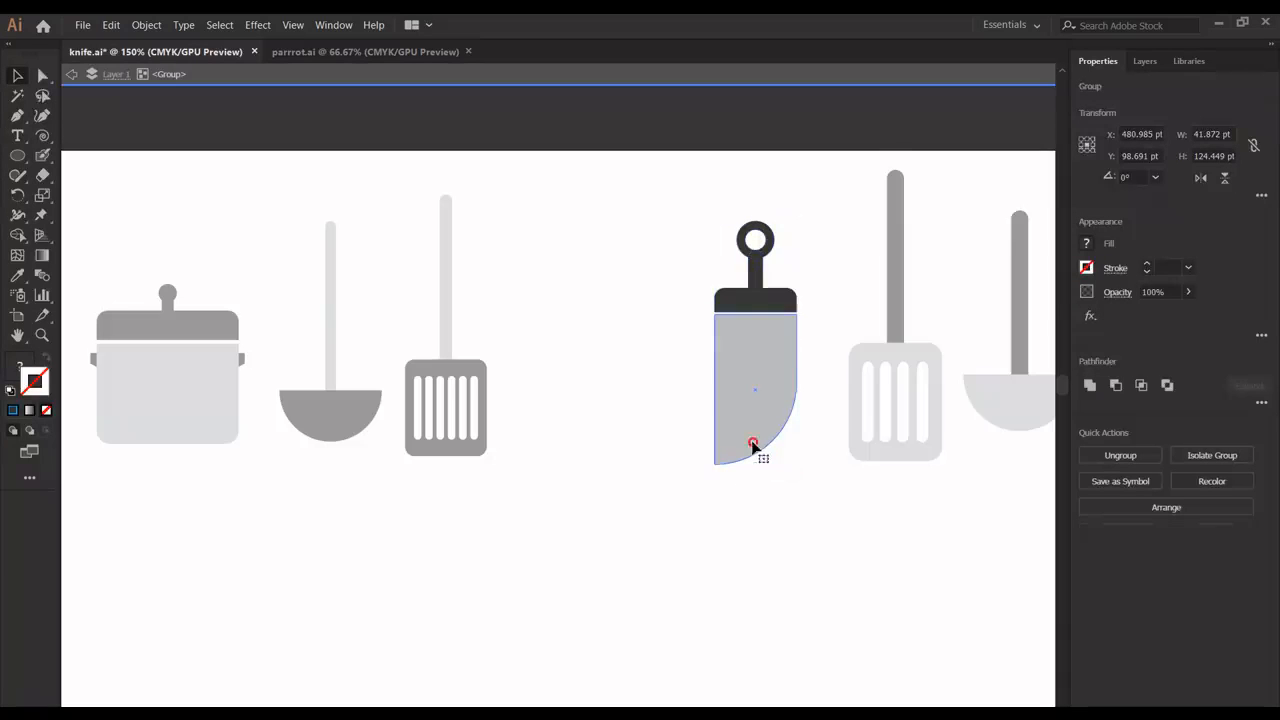
pyautogui.moveTo(756, 464); pyautogui.dragTo(752, 507)
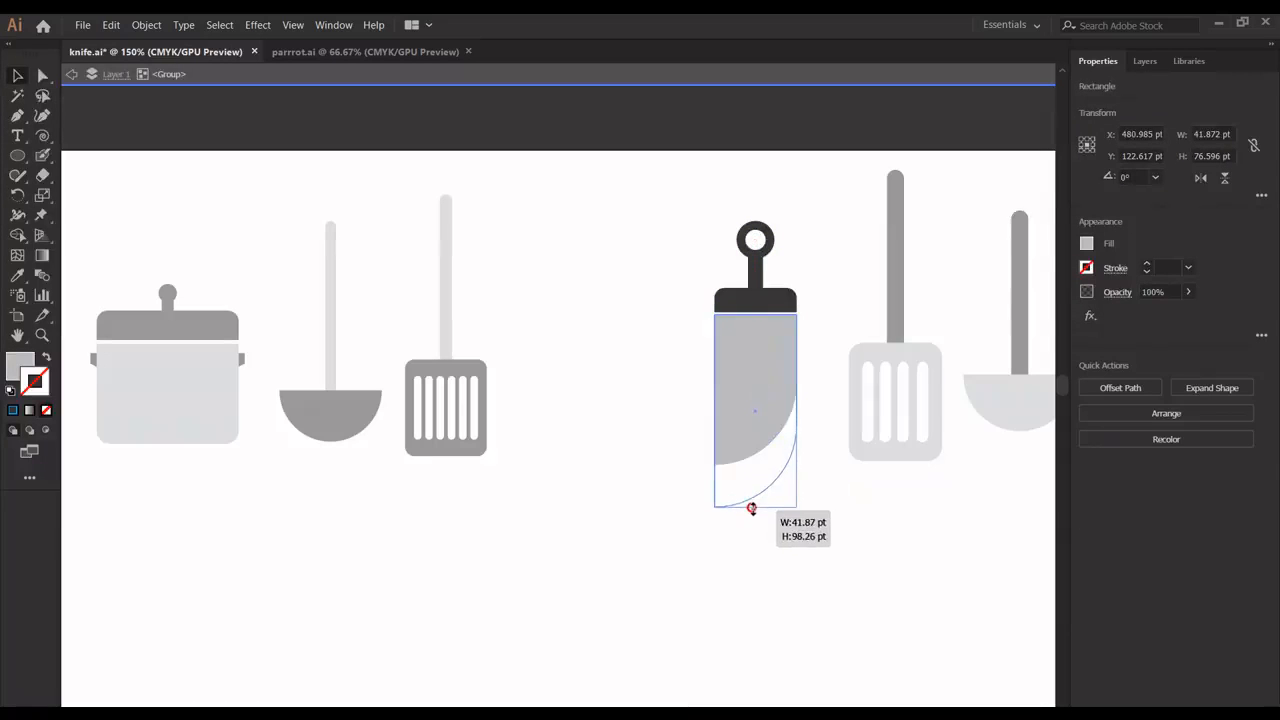
pyautogui.doubleClick(837, 571)
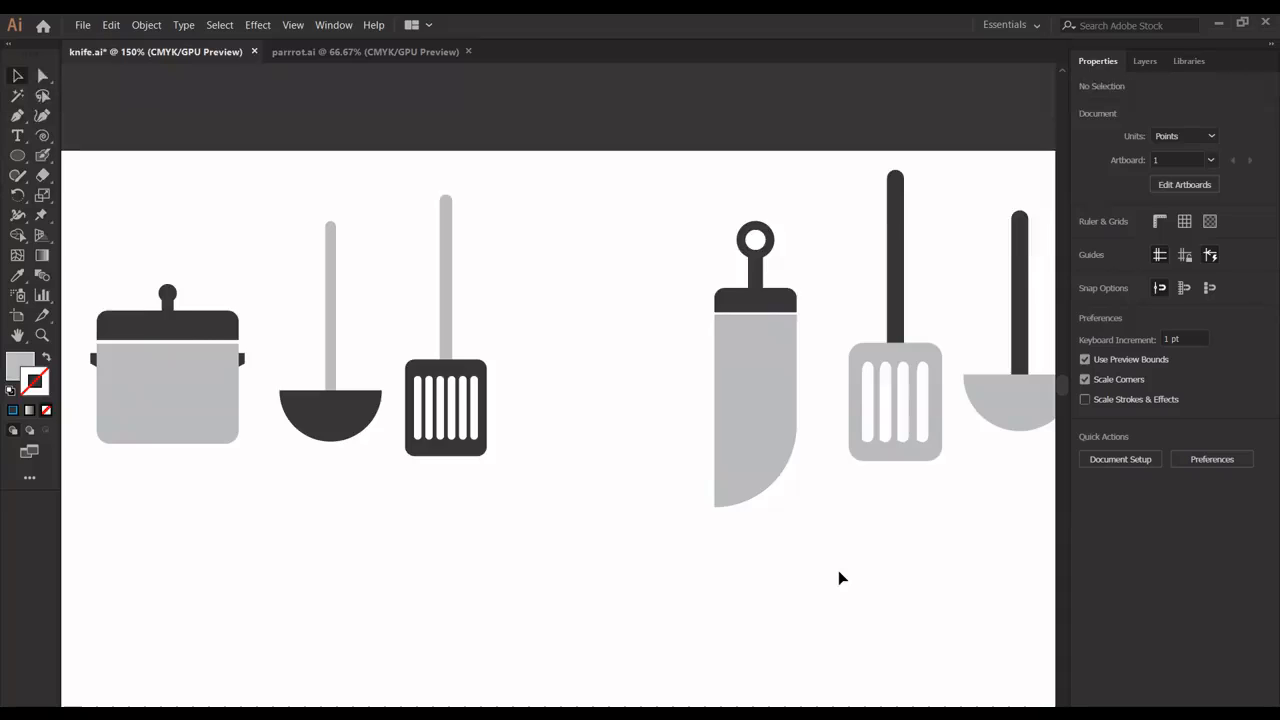
# Draw a grey rectangle about 59.5 by 12.9 pt in the empty area below and right of the dark slotted spatula.
pyautogui.hscroll(-19, 838, 570)
pyautogui.hscroll(11, 838, 570)
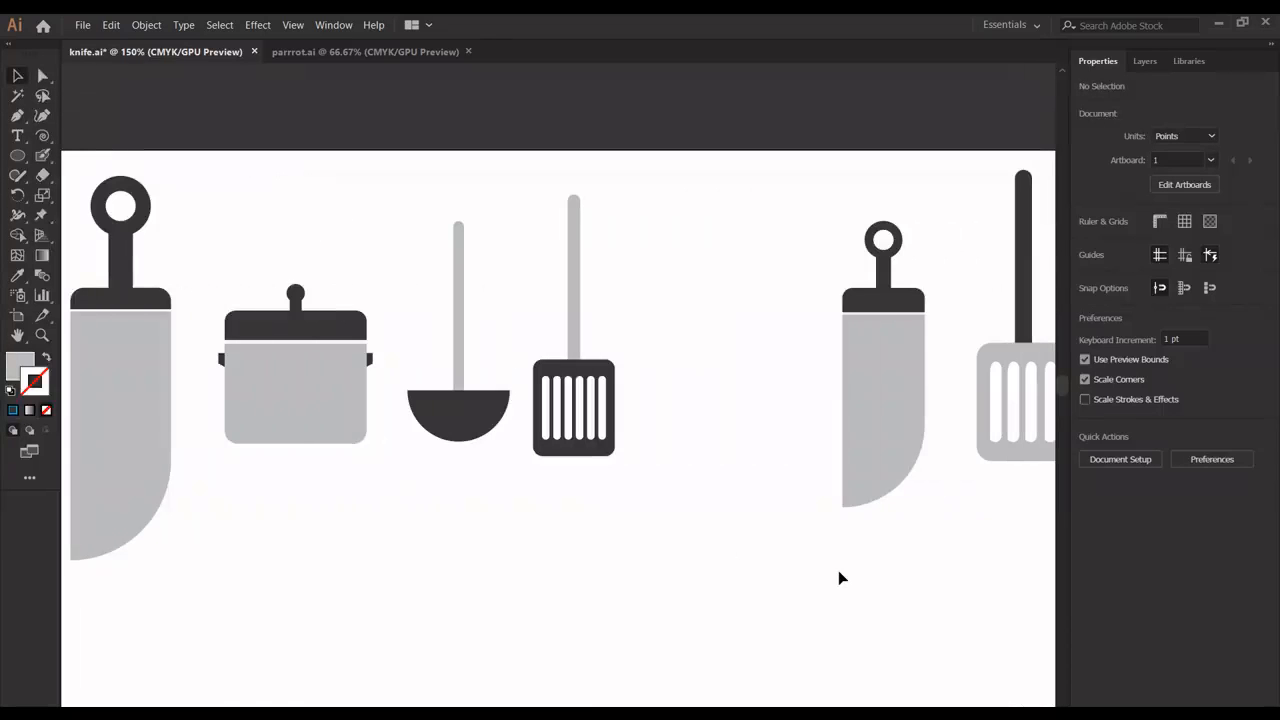
pyautogui.hscroll(6, 904, 610)
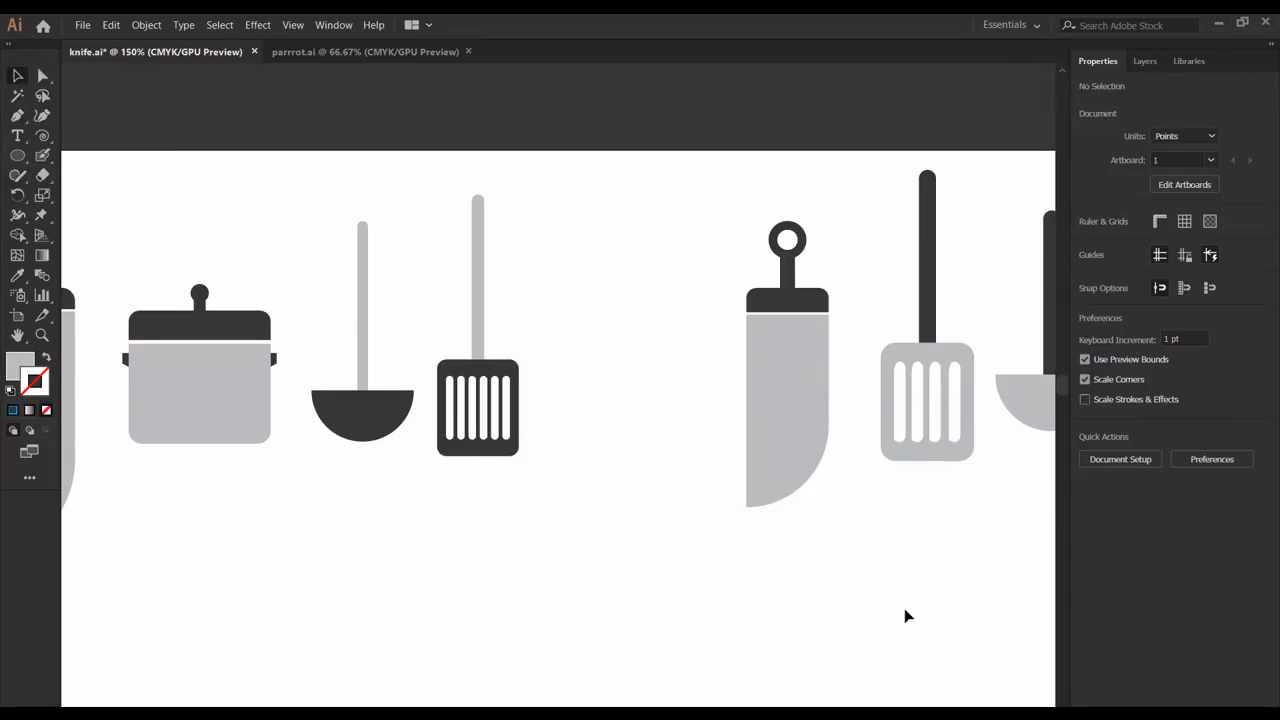
pyautogui.click(14, 150)
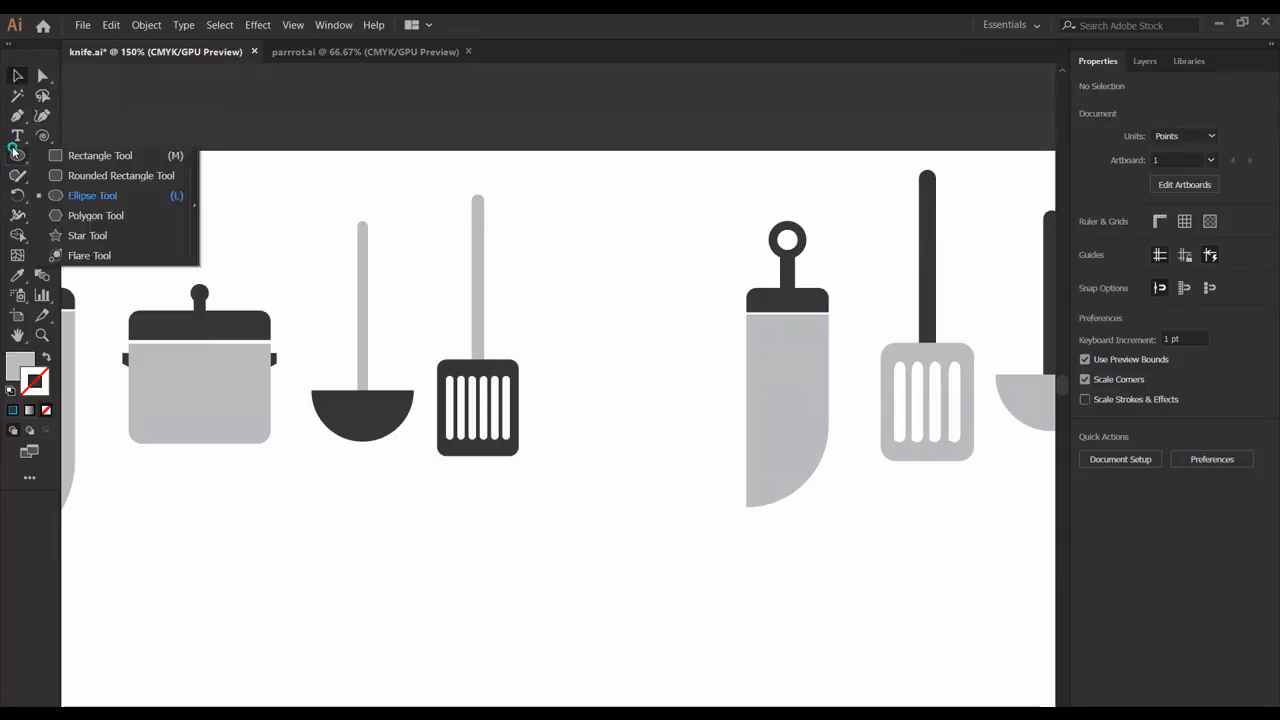
pyautogui.click(98, 155)
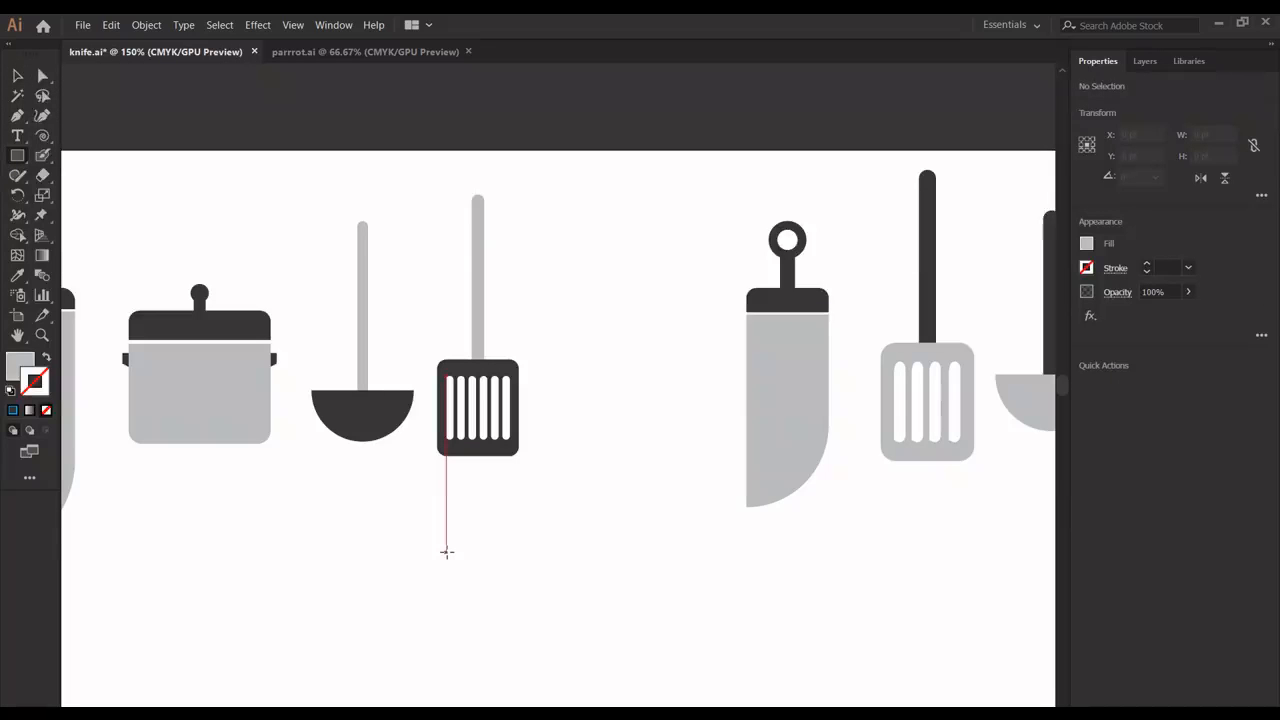
pyautogui.moveTo(506, 510); pyautogui.dragTo(623, 535)
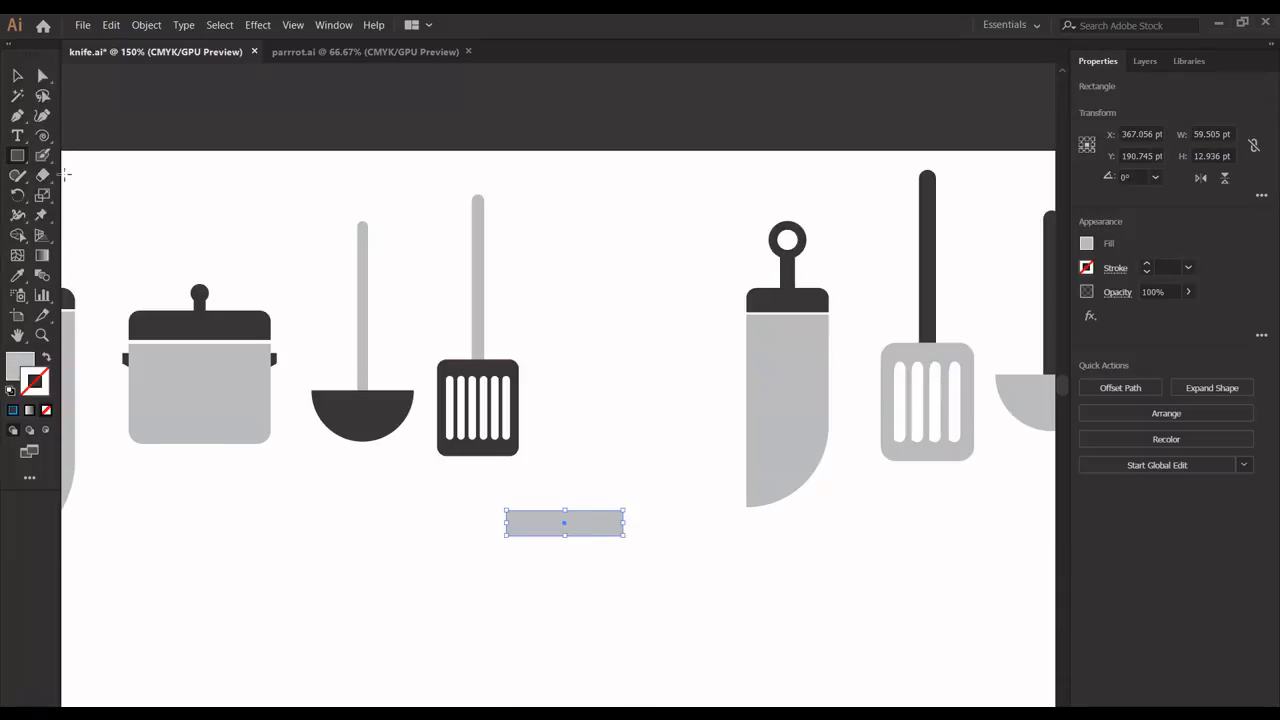
# Round the top two corners of the small grey rectangle and stretch it downward to a height of about 15.7 pt.
pyautogui.click(43, 76)
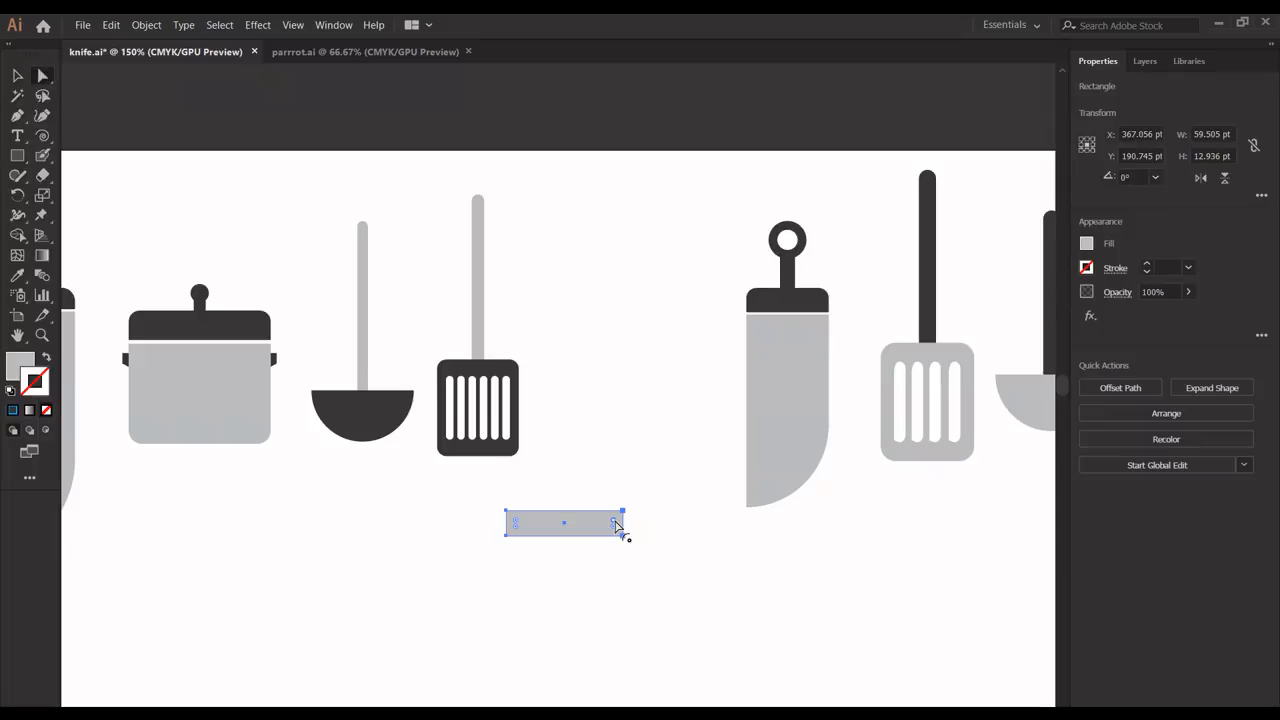
pyautogui.click(516, 521)
pyautogui.moveTo(516, 524); pyautogui.dragTo(518, 532)
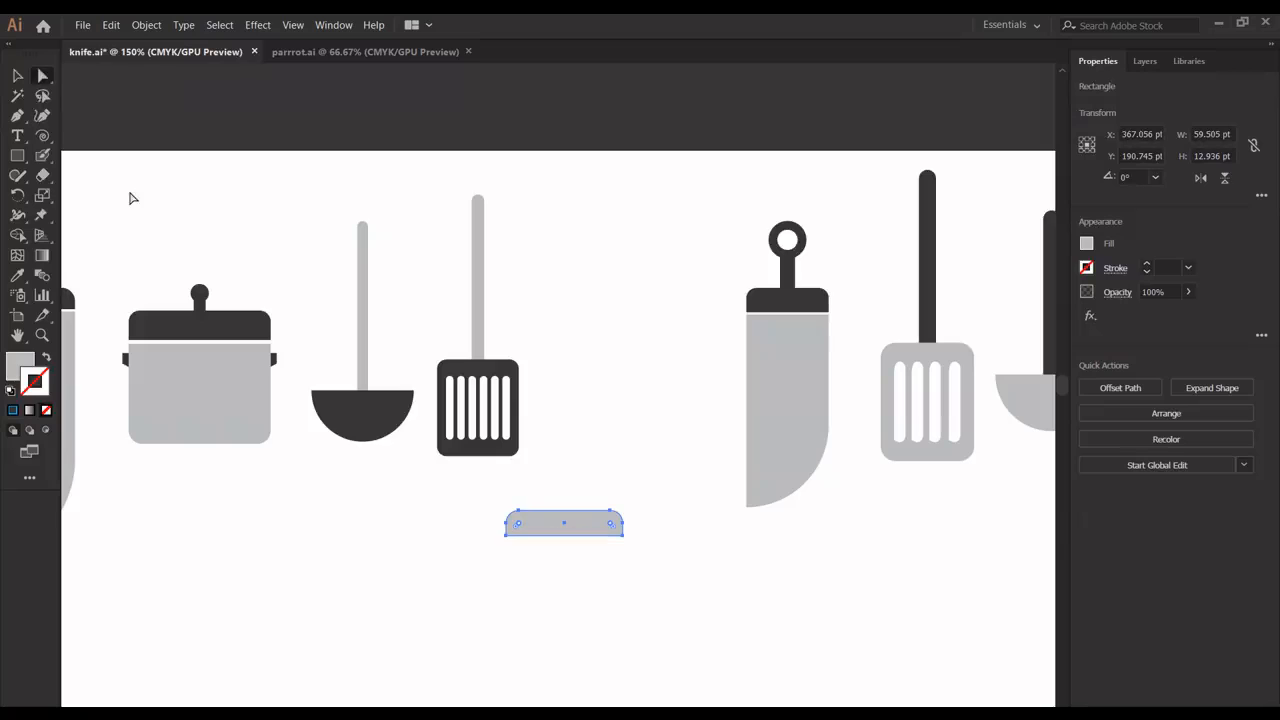
pyautogui.click(16, 75)
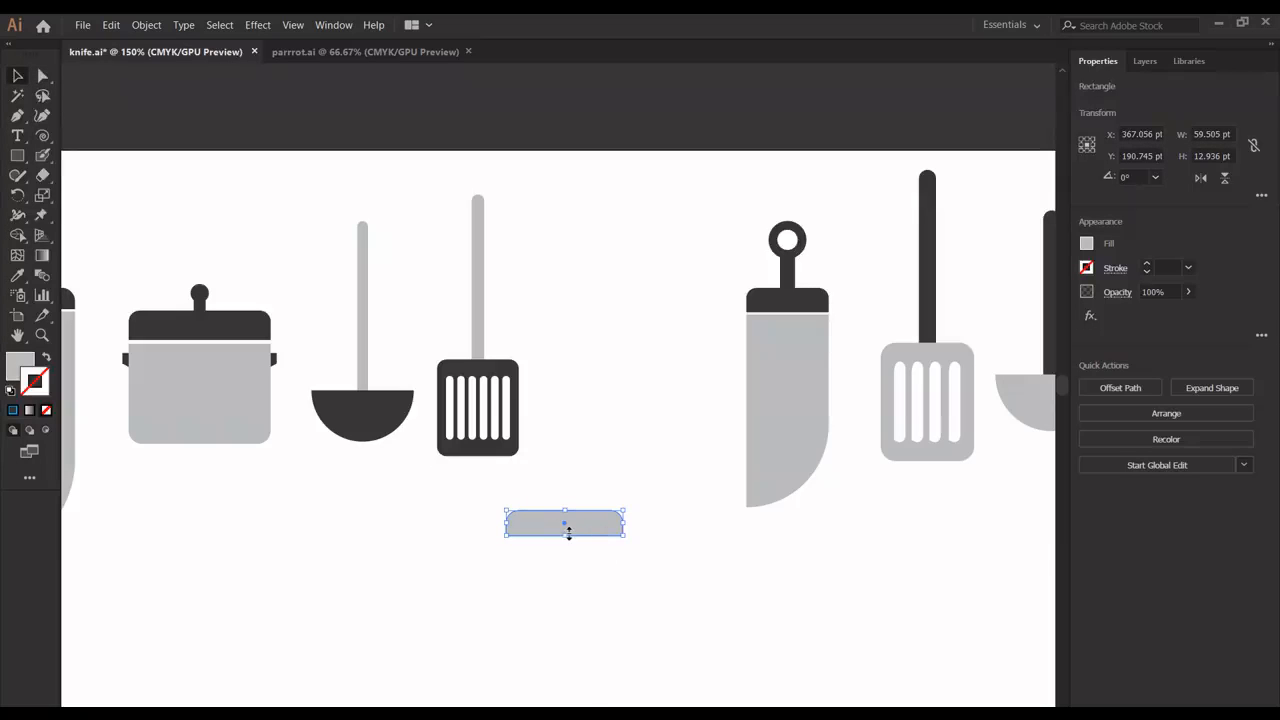
pyautogui.moveTo(562, 532); pyautogui.dragTo(563, 541)
pyautogui.click(602, 599)
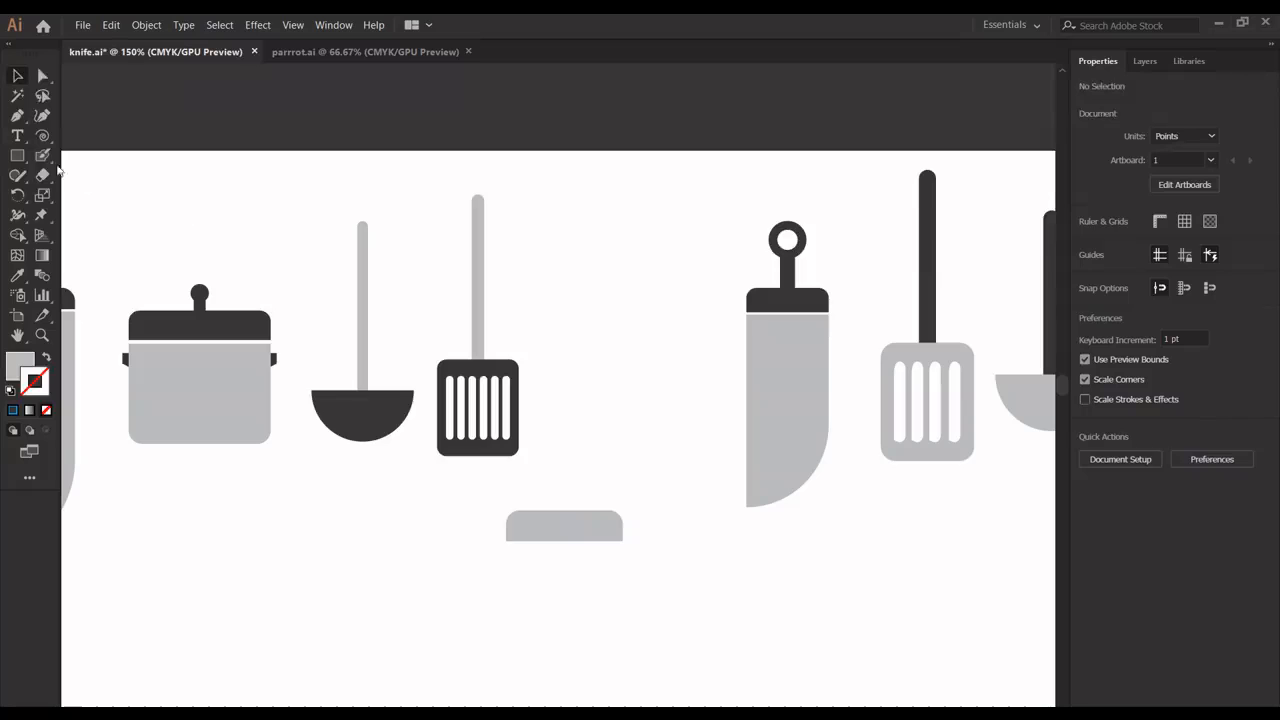
# Draw a grey rectangle about 59.5 by 32.7 pt below the rounded one and nudge it up 4 pt, leaving a thin gap.
pyautogui.click(17, 158)
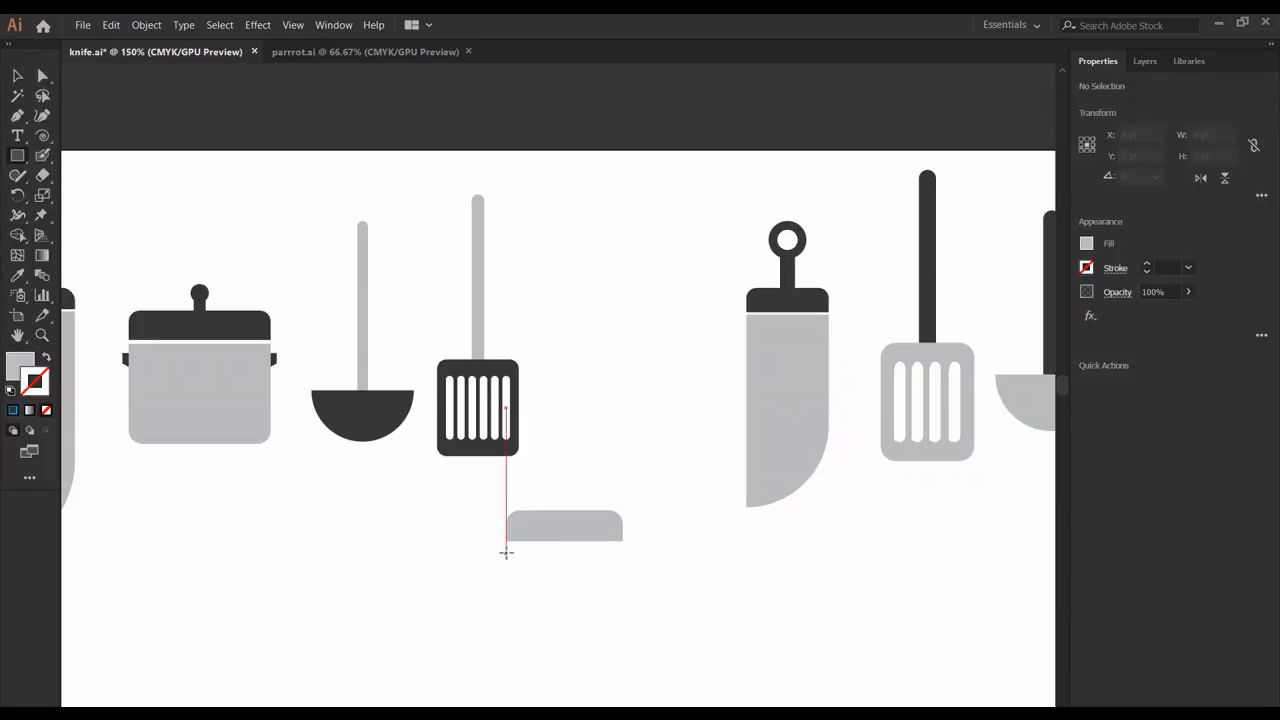
pyautogui.moveTo(506, 552); pyautogui.dragTo(623, 613)
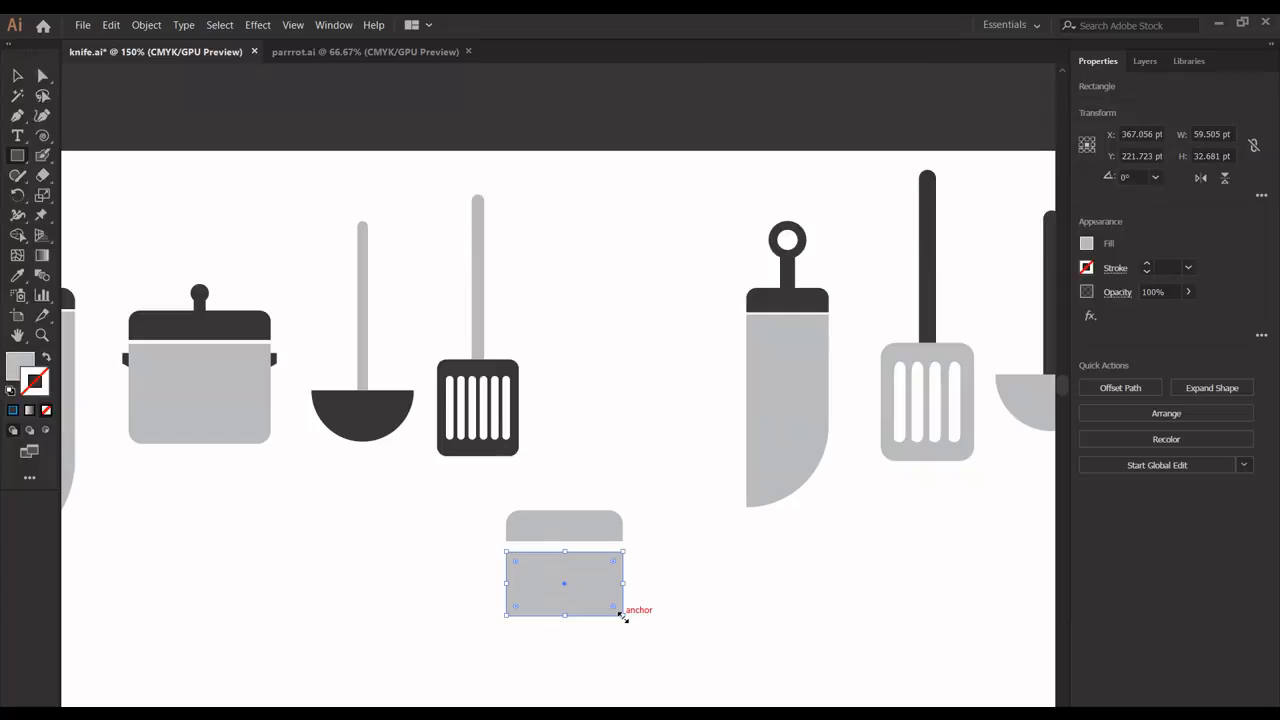
pyautogui.press('Up')
pyautogui.press('Up')
pyautogui.press('Up')
pyautogui.press('Up')
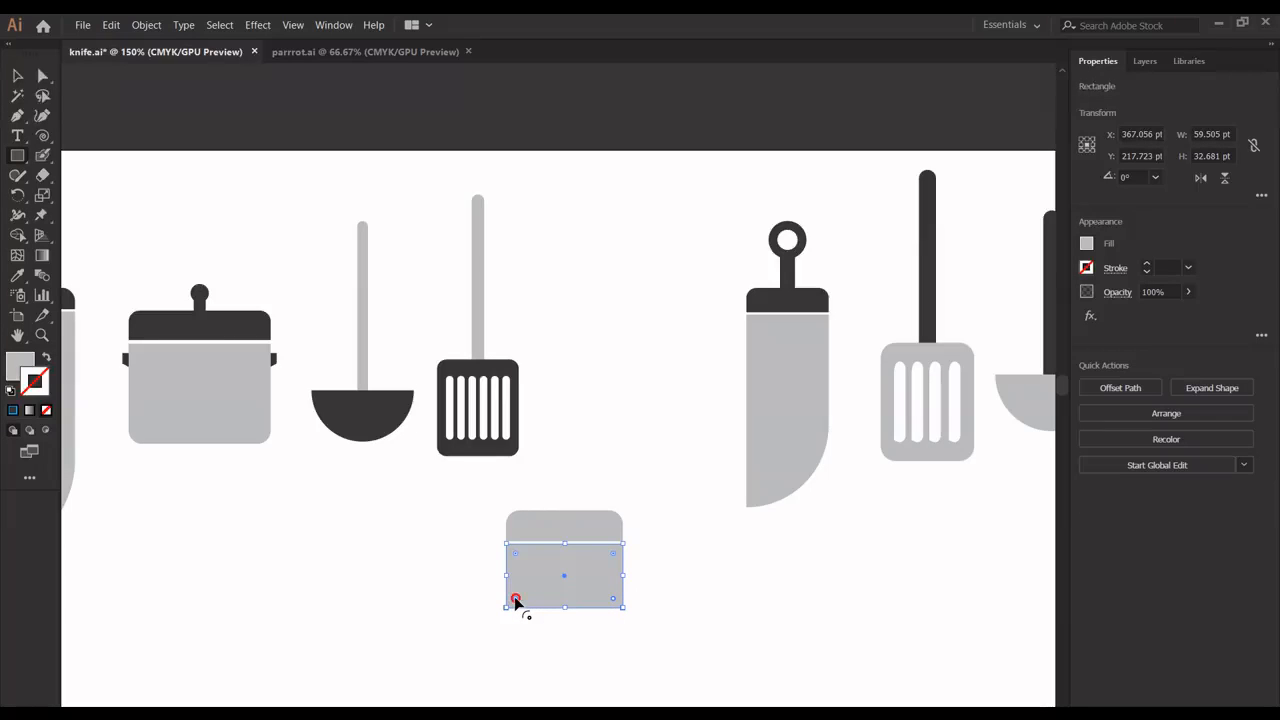
# Round the bottom two corners of the lower grey rectangle to form the small pot's body.
pyautogui.moveTo(515, 600); pyautogui.dragTo(517, 598)
pyautogui.moveTo(516, 597); pyautogui.dragTo(514, 598)
pyautogui.click(16, 77)
pyautogui.click(257, 223)
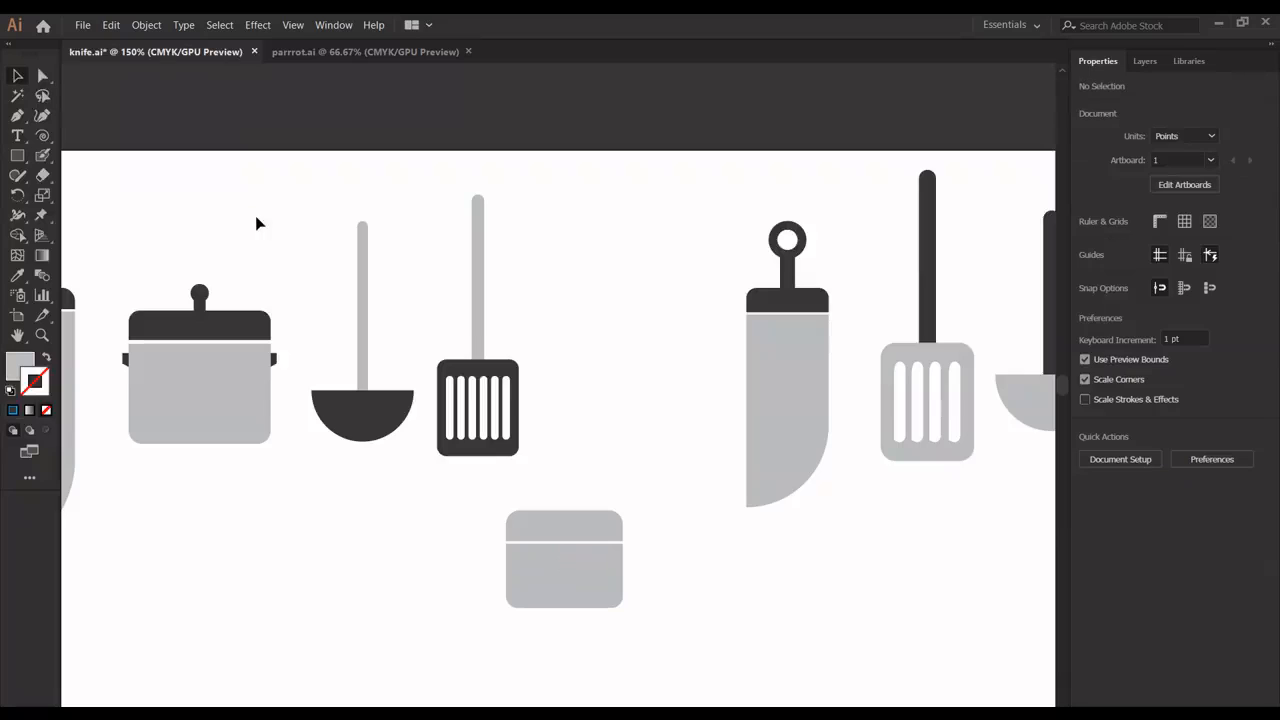
# Fill the small pot's upper rectangle with the dark colour sampled from the large pot's lid.
pyautogui.click(524, 521)
pyautogui.click(17, 275)
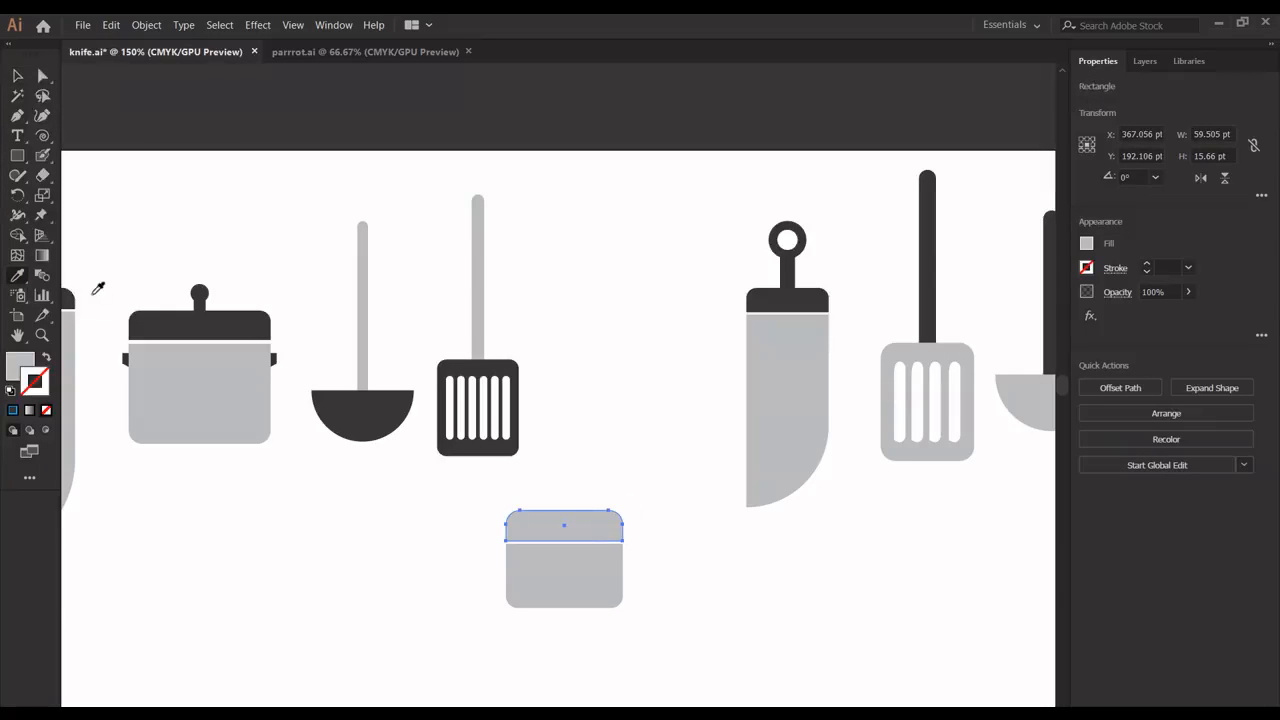
pyautogui.click(145, 320)
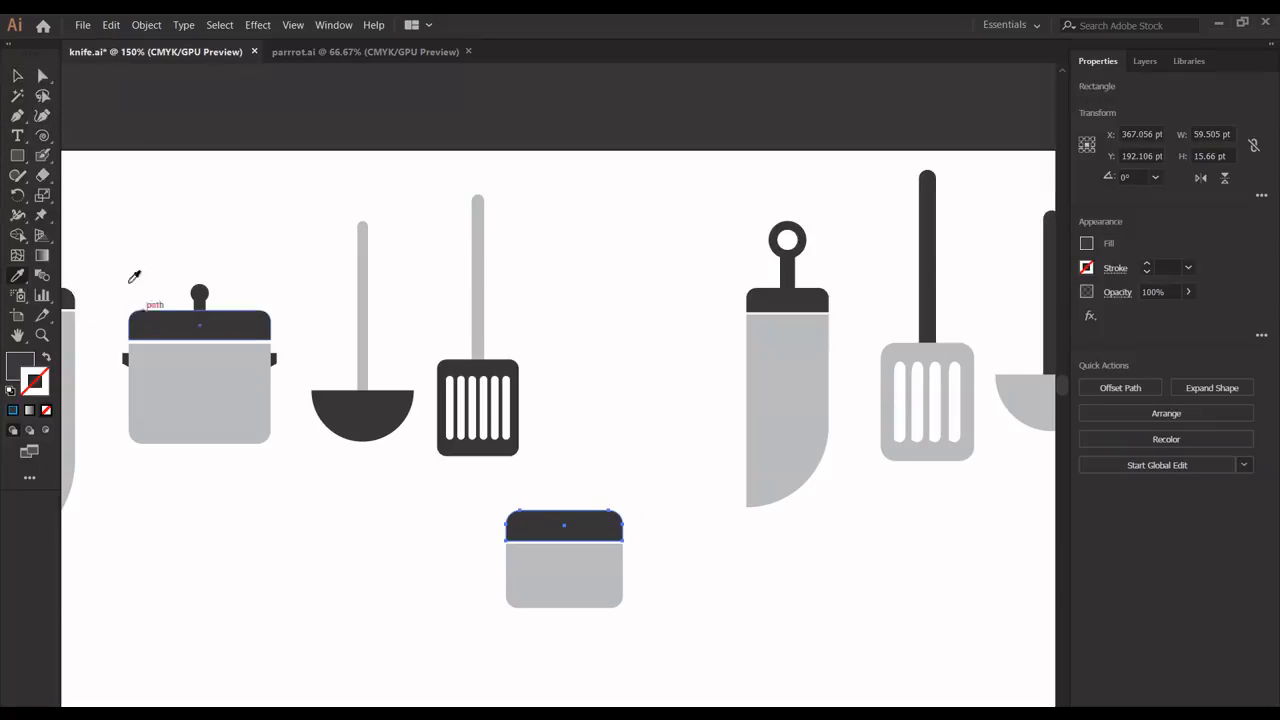
# Draw a dark rectangle about 4.9 by 9.9 pt atop the small lid, centre it horizontally with the pot parts, and lower it slightly.
pyautogui.click(17, 155)
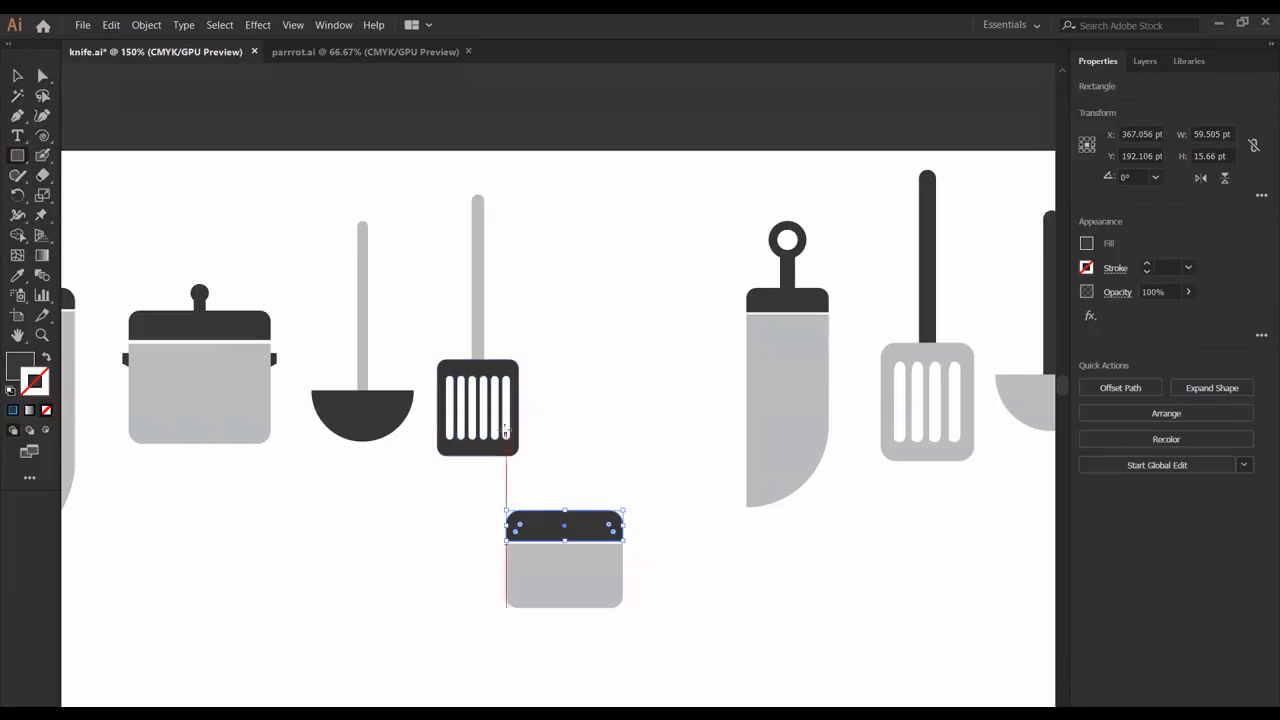
pyautogui.moveTo(562, 492); pyautogui.dragTo(575, 511)
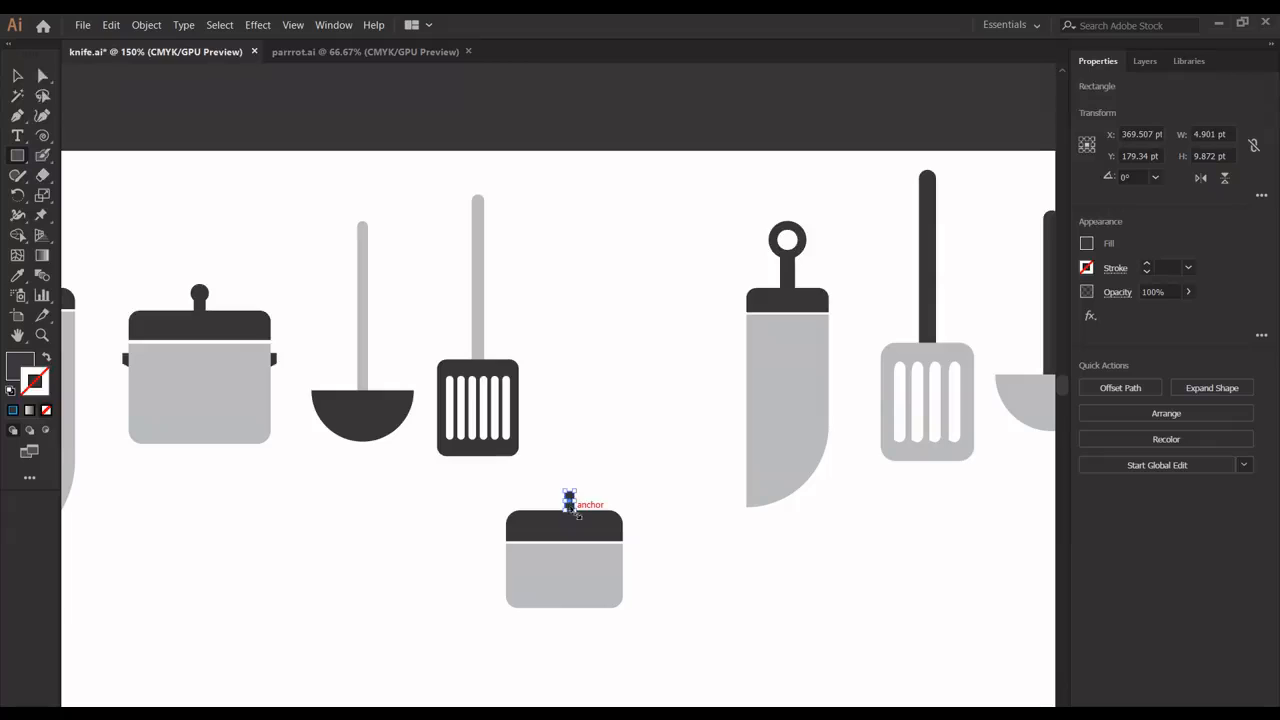
pyautogui.click(17, 75)
pyautogui.moveTo(553, 480); pyautogui.dragTo(620, 657)
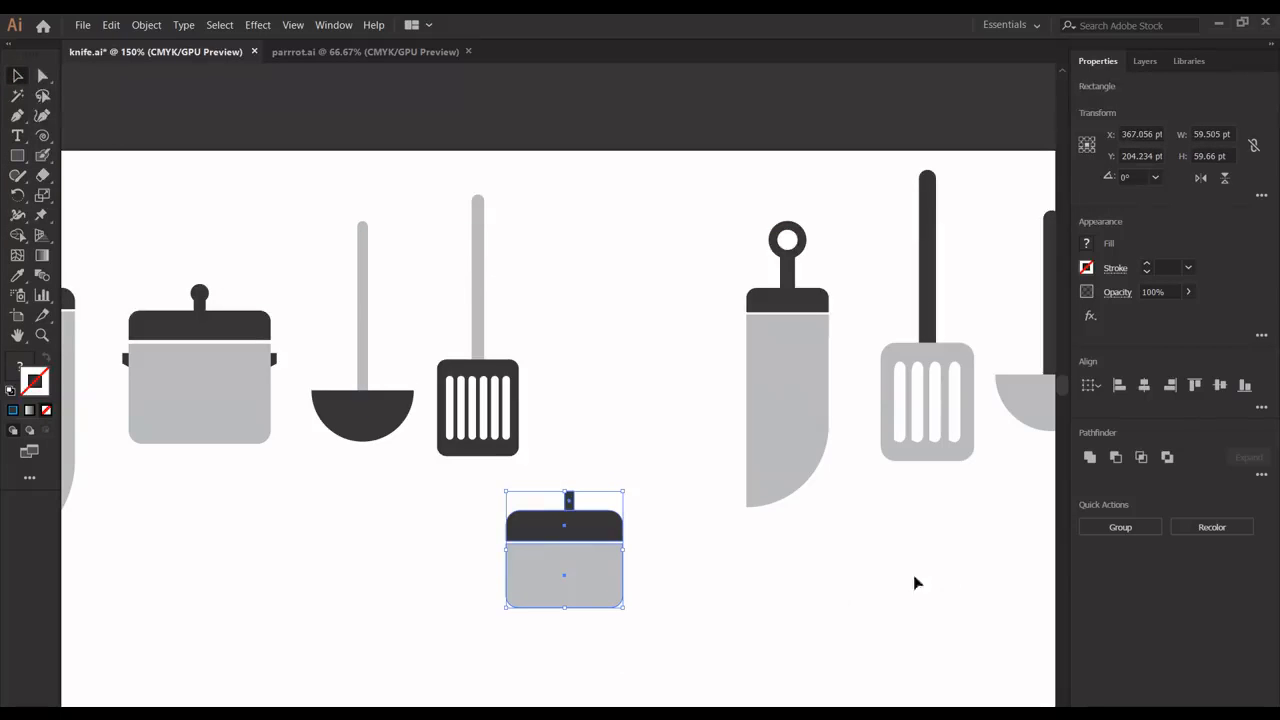
pyautogui.click(1143, 385)
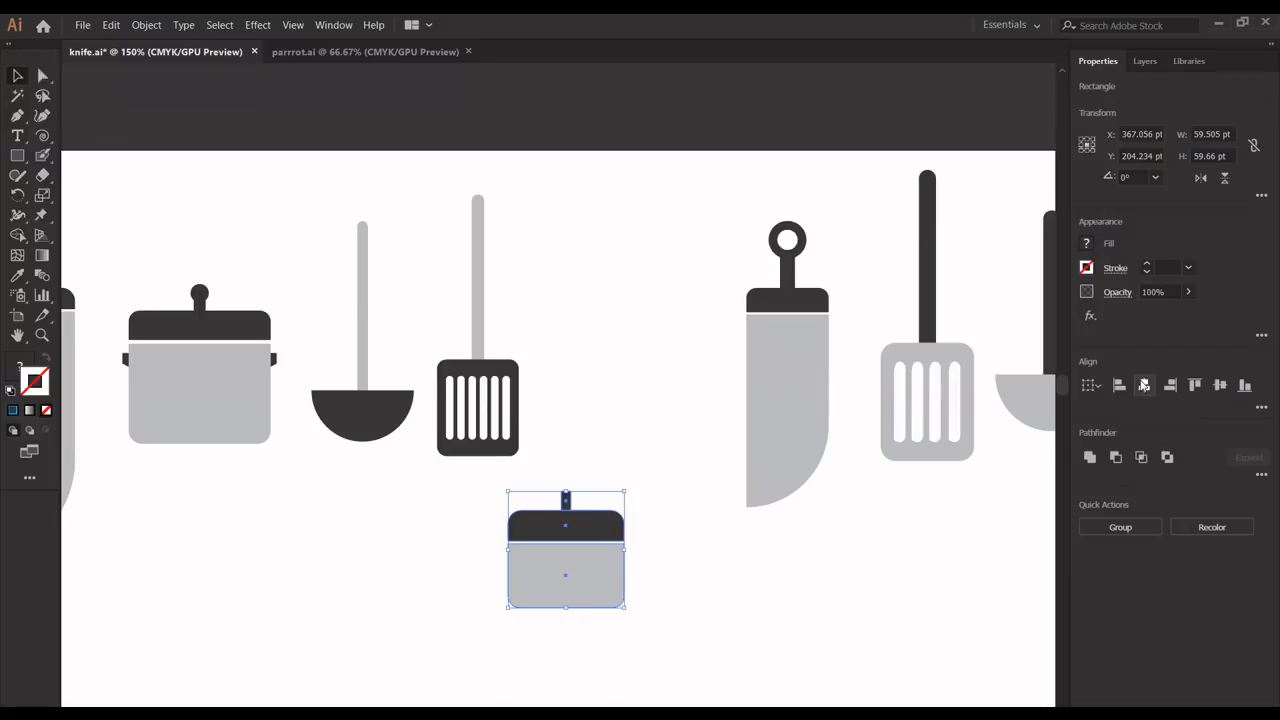
pyautogui.click(695, 551)
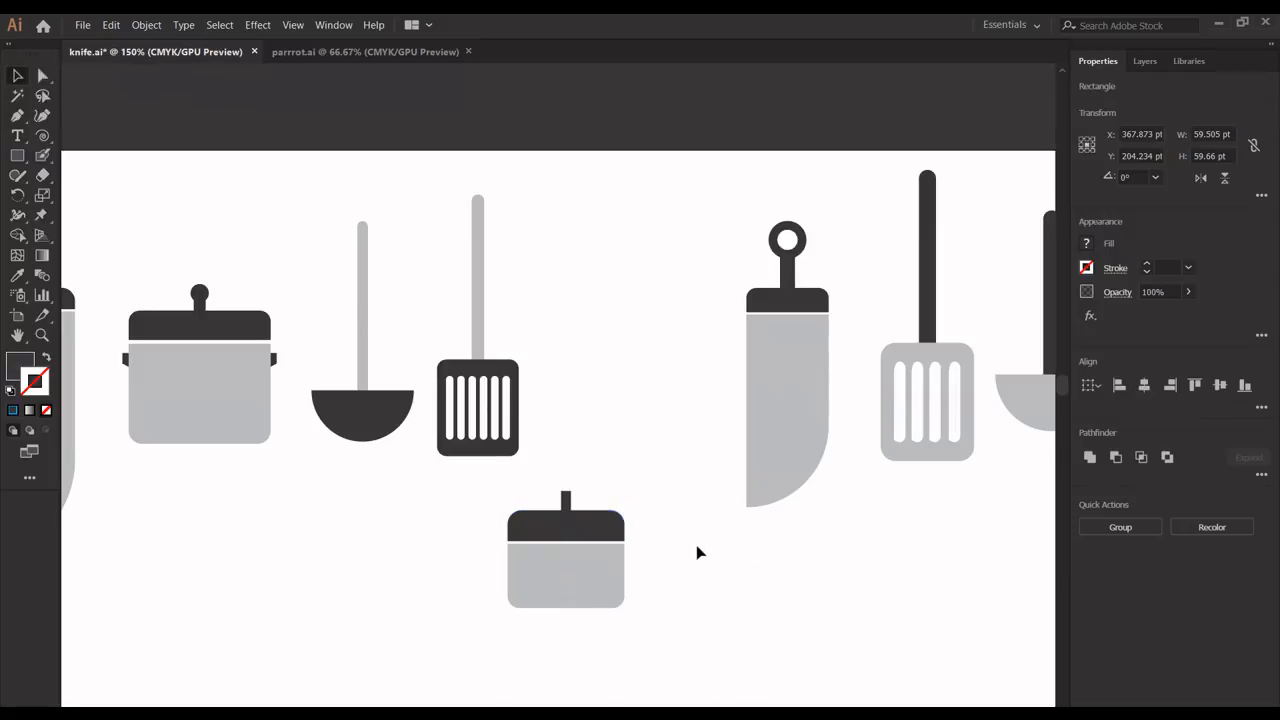
pyautogui.click(566, 500)
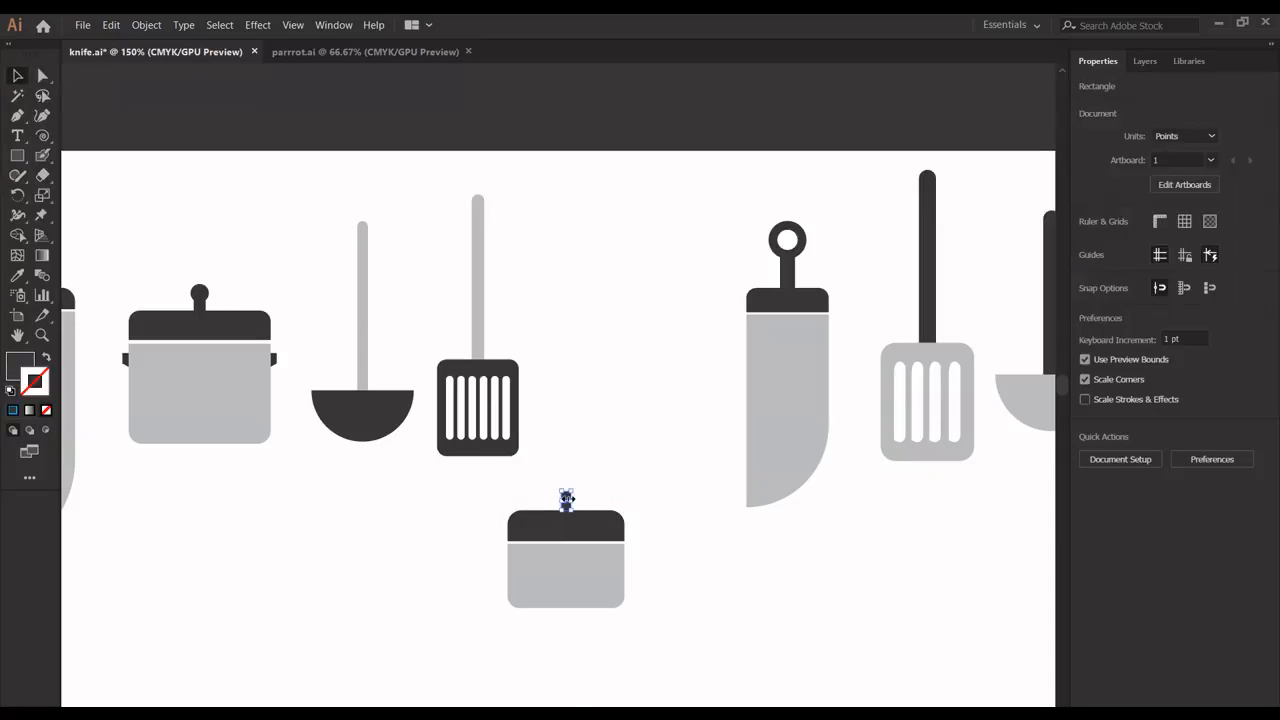
pyautogui.click(557, 350)
# Draw a dark circle about 13.6 pt wide on top of the lid's neck and nudge it into line with the neck.
pyautogui.click(17, 156)
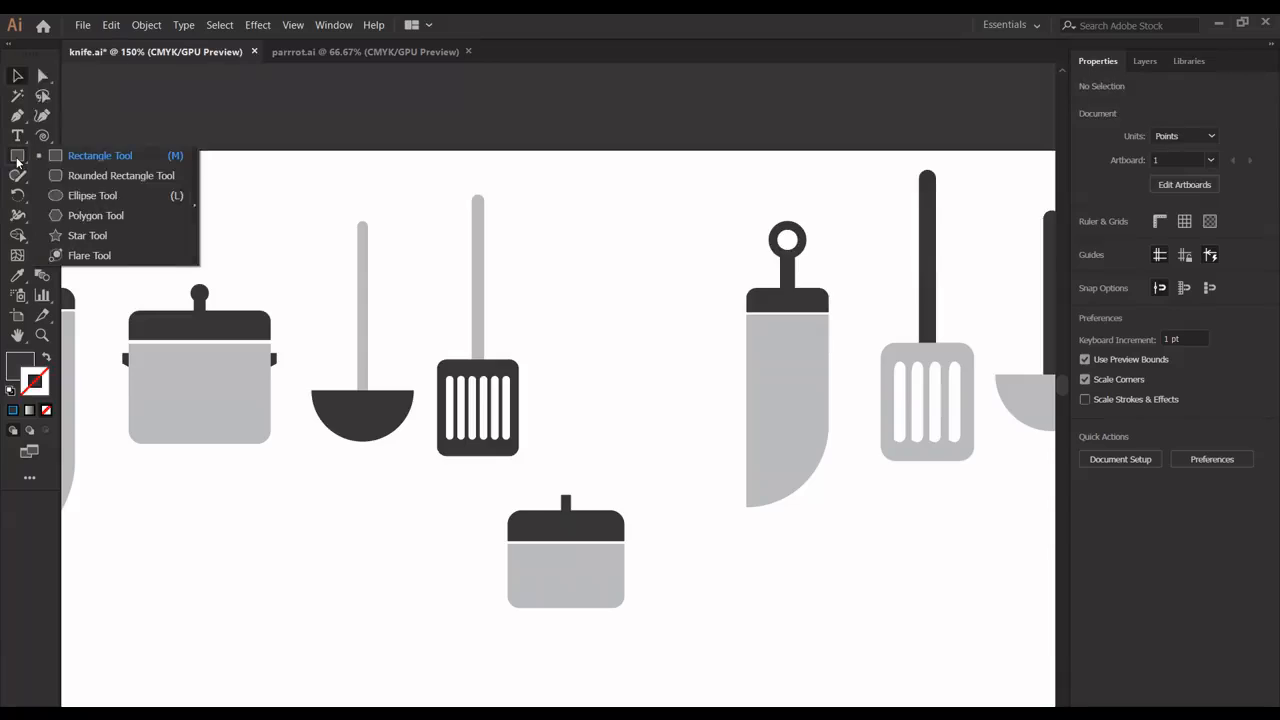
pyautogui.click(73, 196)
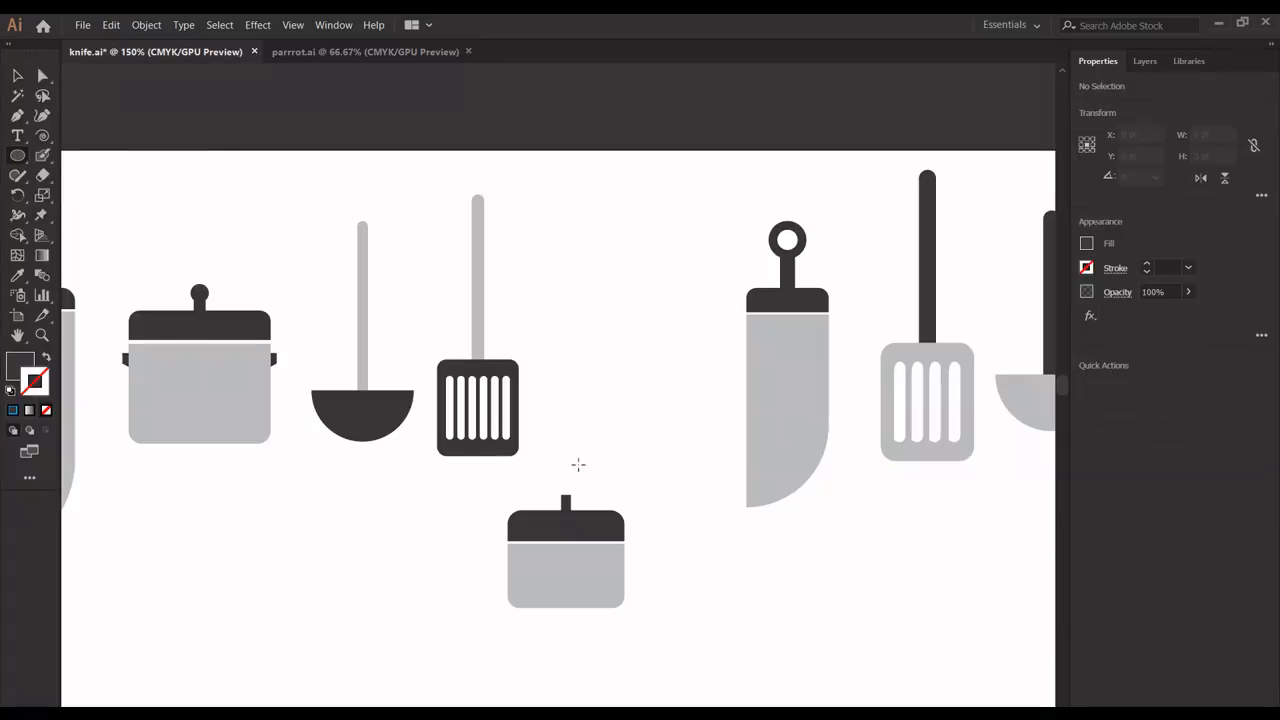
pyautogui.moveTo(554, 474); pyautogui.dragTo(576, 498)
pyautogui.press('Left')
pyautogui.press('Left')
pyautogui.press('Left')
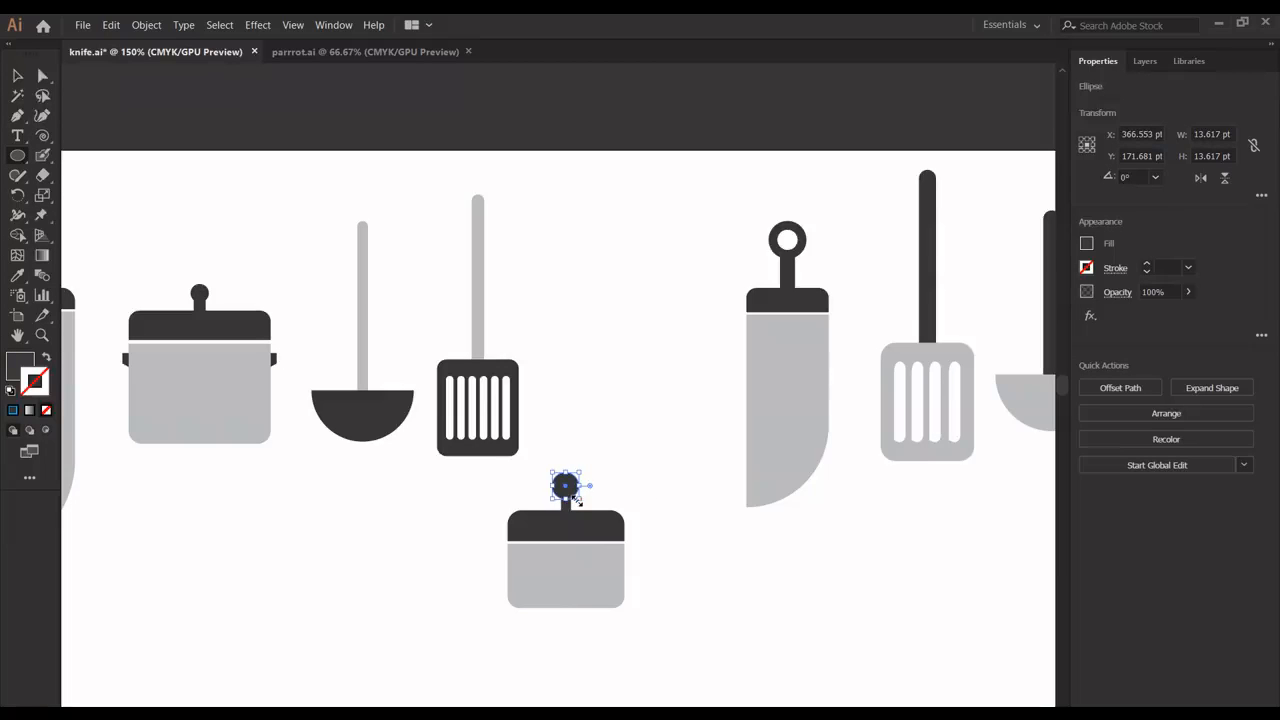
pyautogui.press('Right')
pyautogui.press('Right')
pyautogui.click(589, 437)
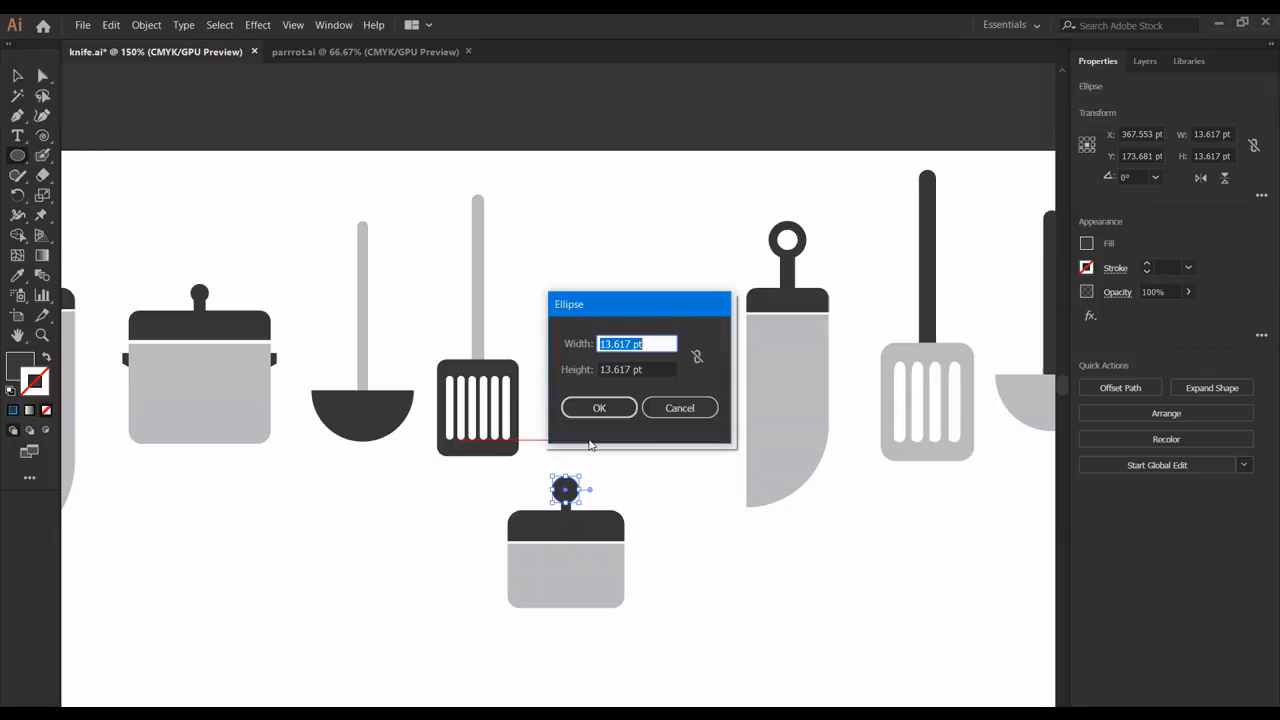
pyautogui.click(681, 407)
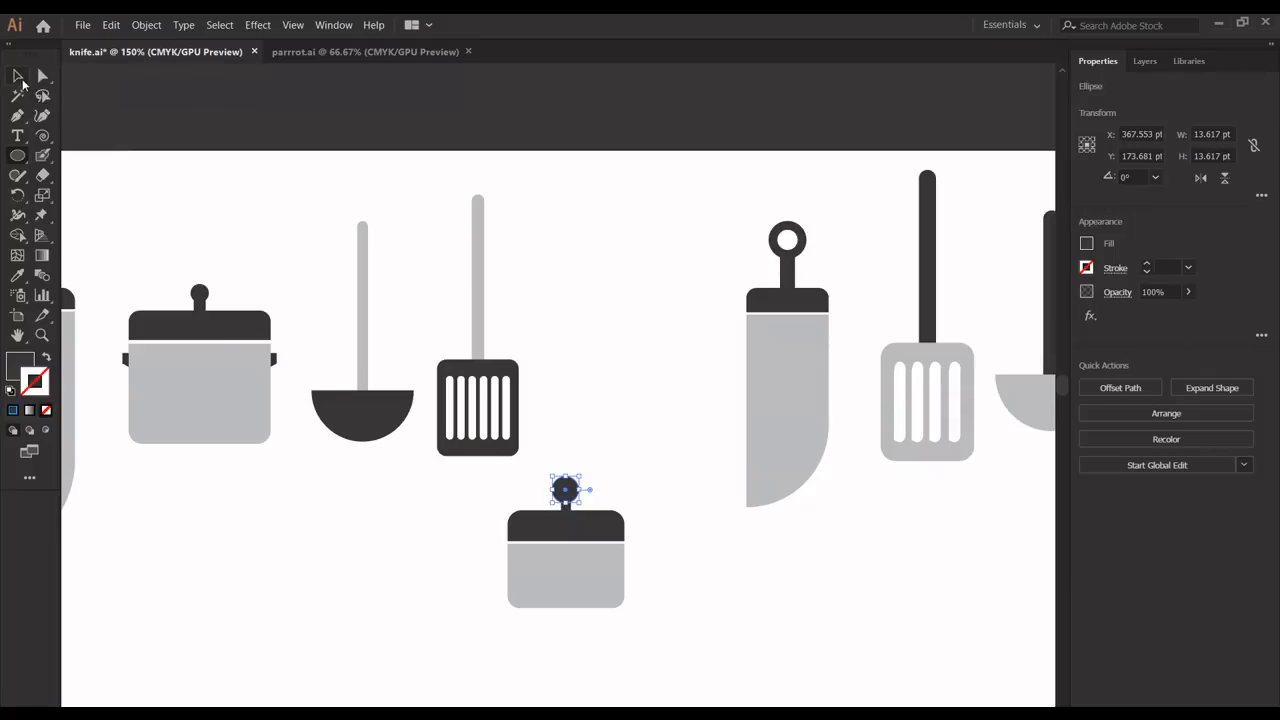
# Shrink the knob circle to about 9.6 pt and seat it lower on the lid's neck.
pyautogui.click(22, 83)
pyautogui.moveTo(578, 504); pyautogui.dragTo(565, 494)
pyautogui.click(614, 504)
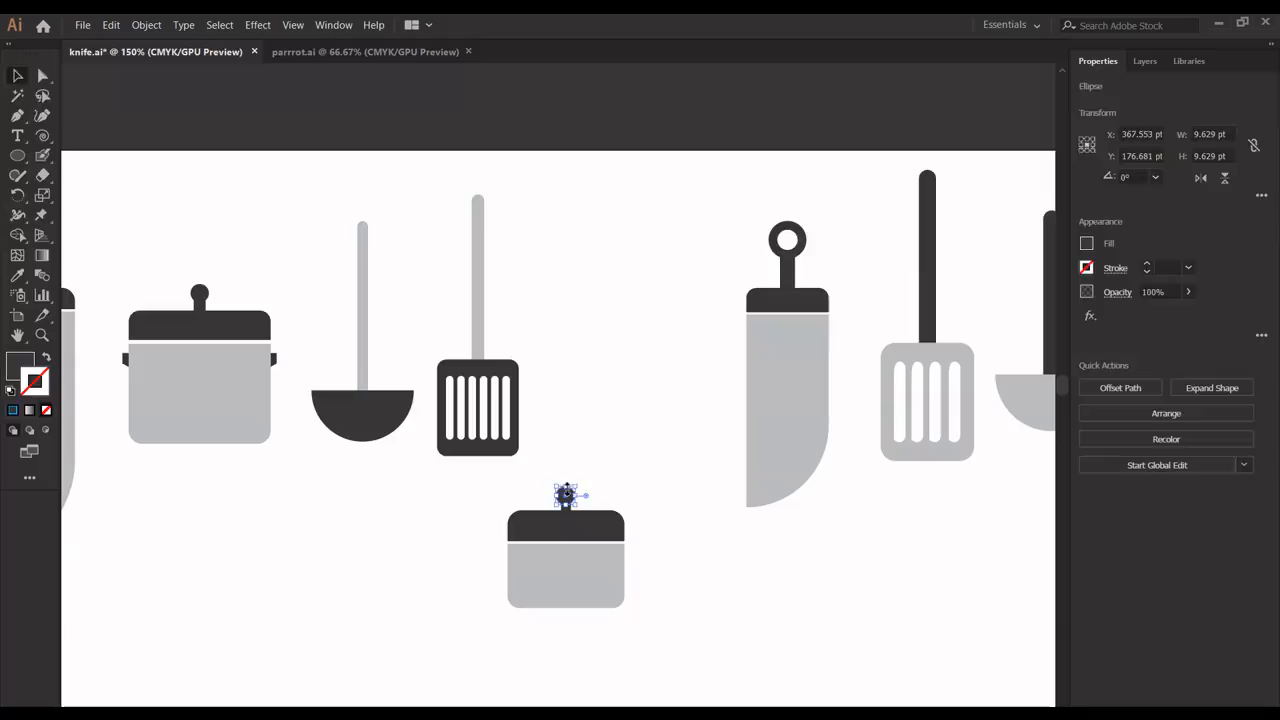
pyautogui.click(581, 441)
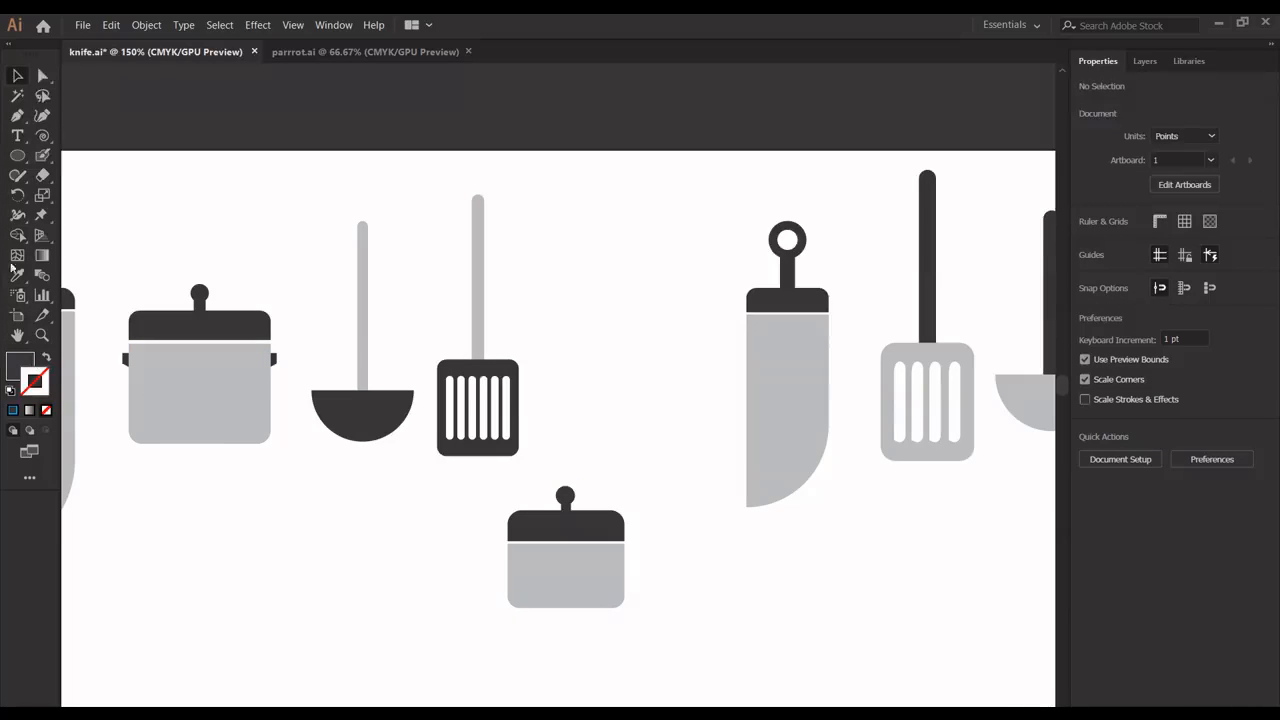
# Draw a dark square about 7.1 pt wide against the upper right edge of the small pot's grey body.
pyautogui.click(16, 157)
pyautogui.click(90, 153)
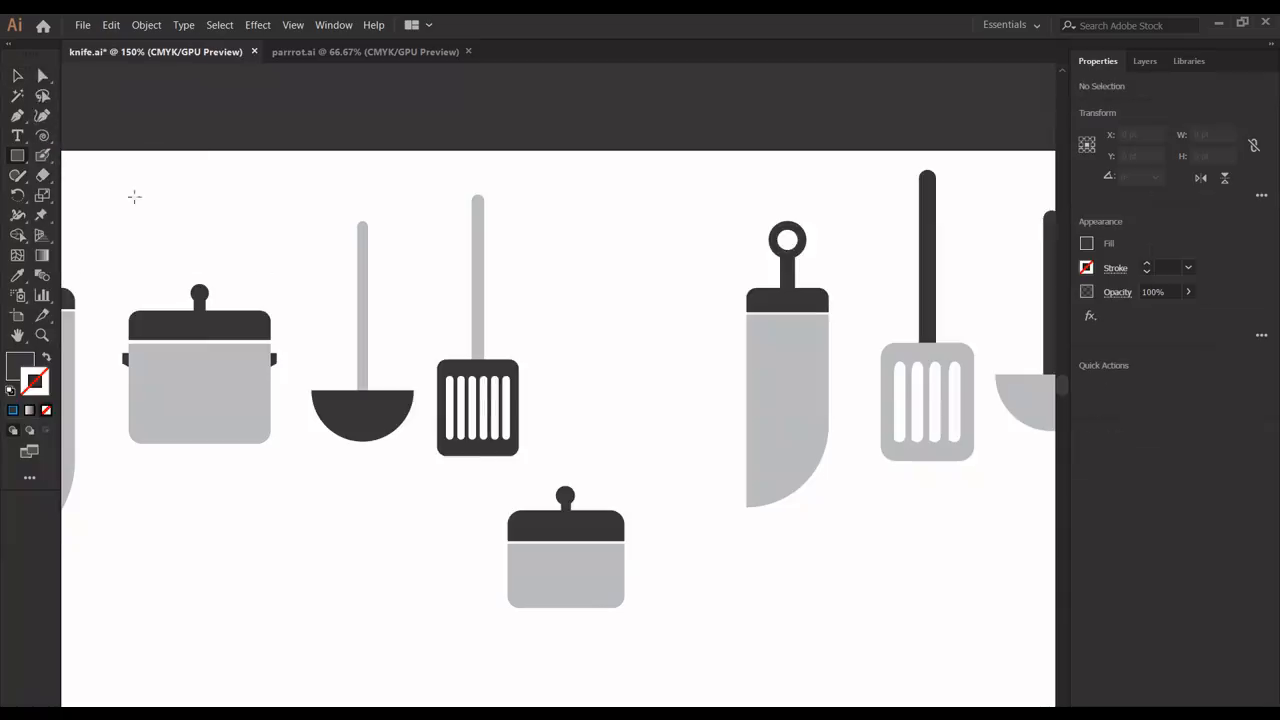
pyautogui.click(626, 547)
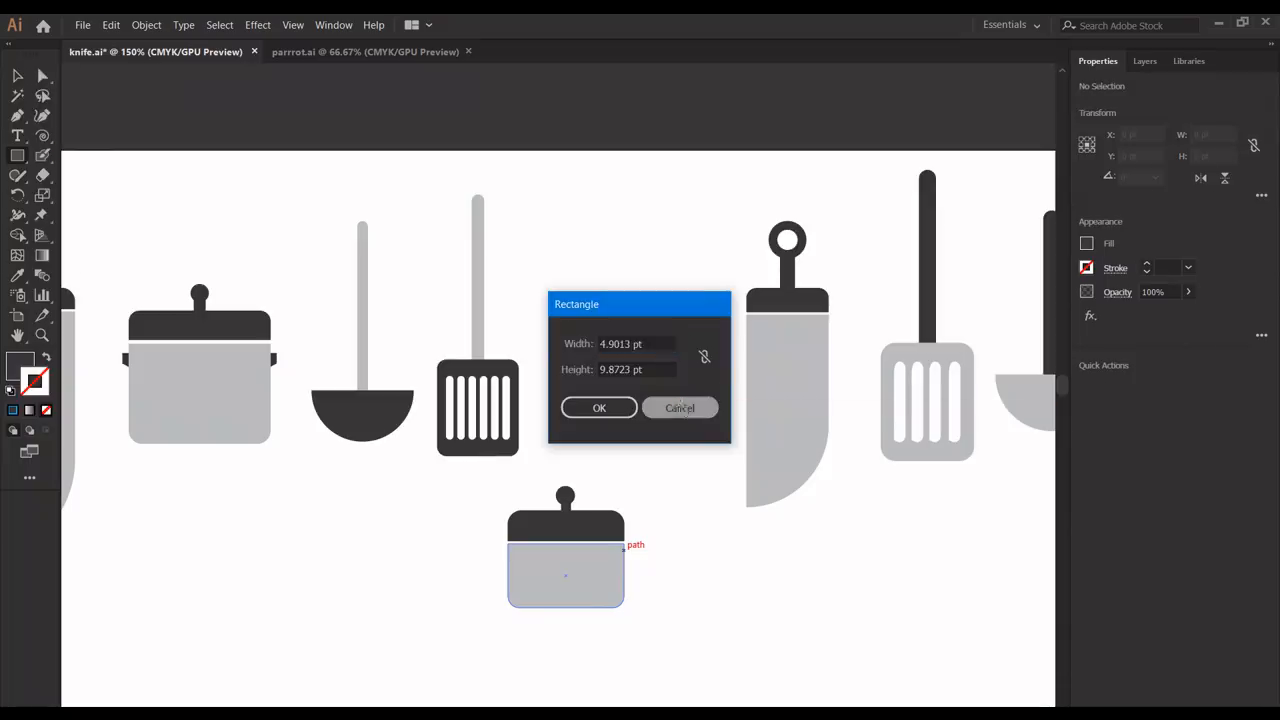
pyautogui.press('Escape')
pyautogui.moveTo(623, 549); pyautogui.dragTo(638, 564)
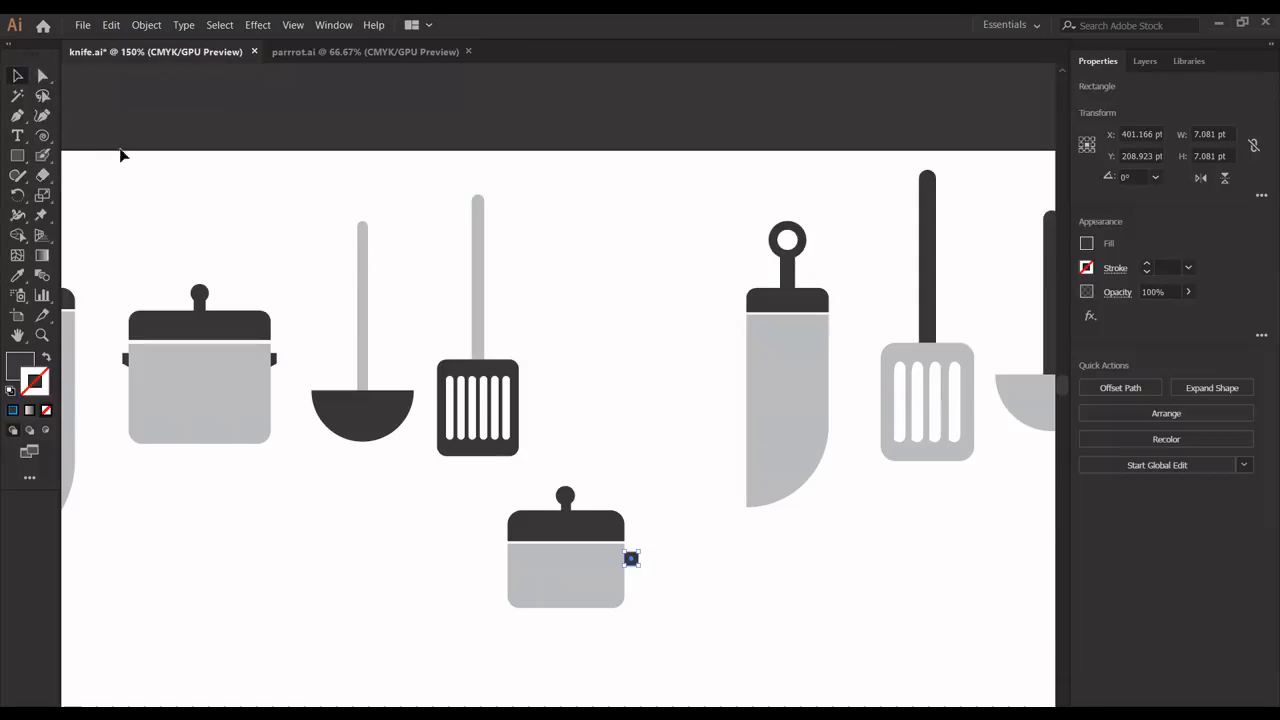
# Move only the dark square's lower-left anchor point down 3 pt to slant its bottom edge.
pyautogui.click(45, 78)
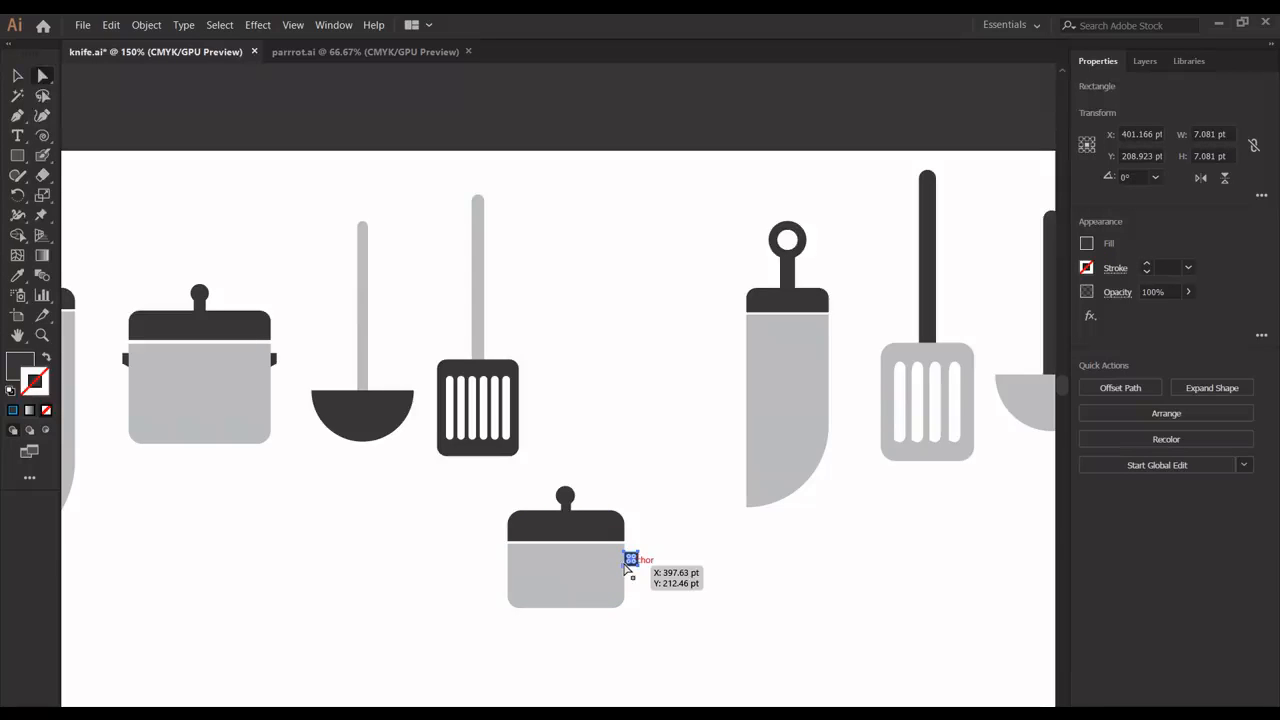
pyautogui.click(625, 566)
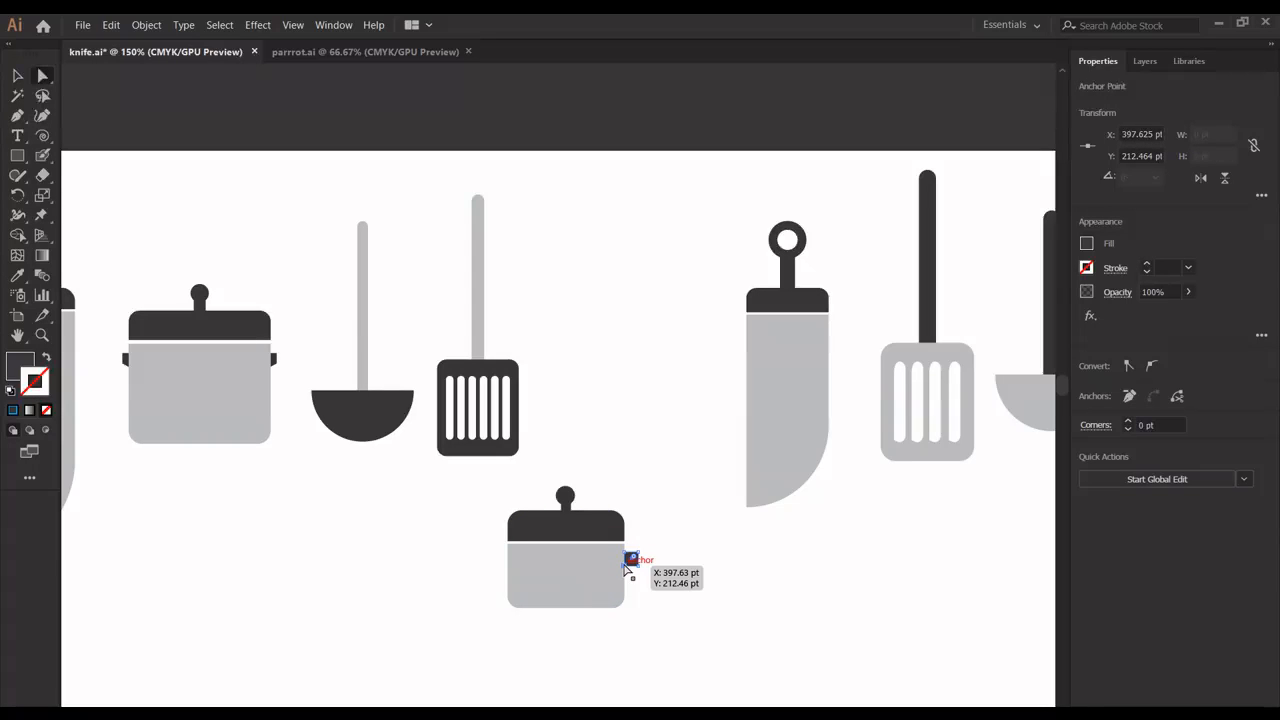
pyautogui.press('Down')
pyautogui.press('Down')
pyautogui.press('Down')
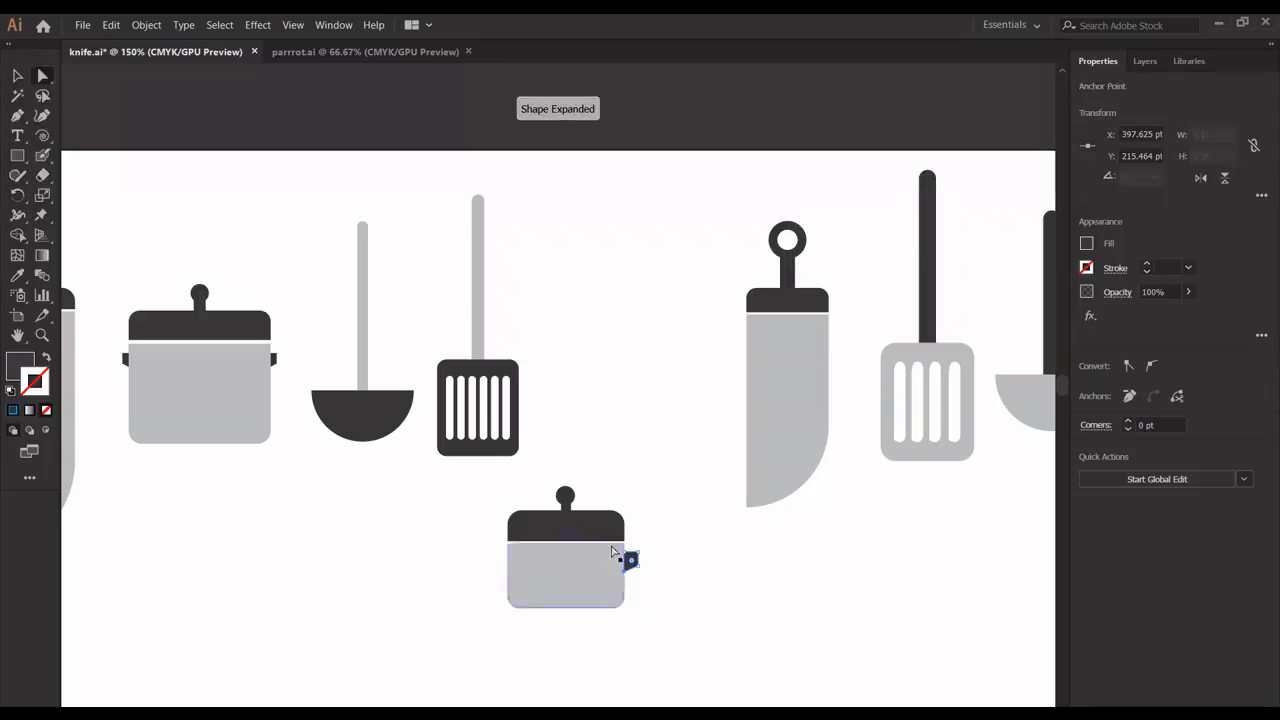
pyautogui.click(17, 77)
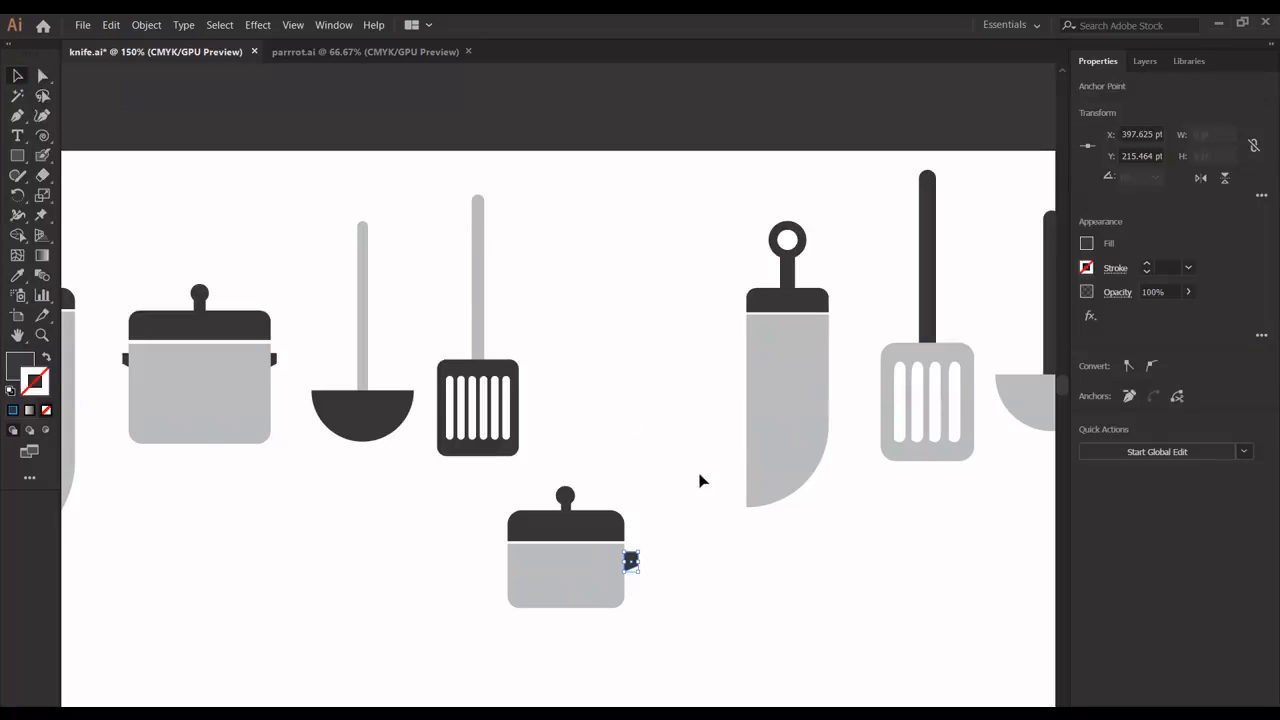
pyautogui.click(698, 483)
# Slide the side handle partly over the small pot's right edge and bring the pot's other parts in front of it.
pyautogui.moveTo(637, 560); pyautogui.dragTo(624, 561)
pyautogui.click(660, 566)
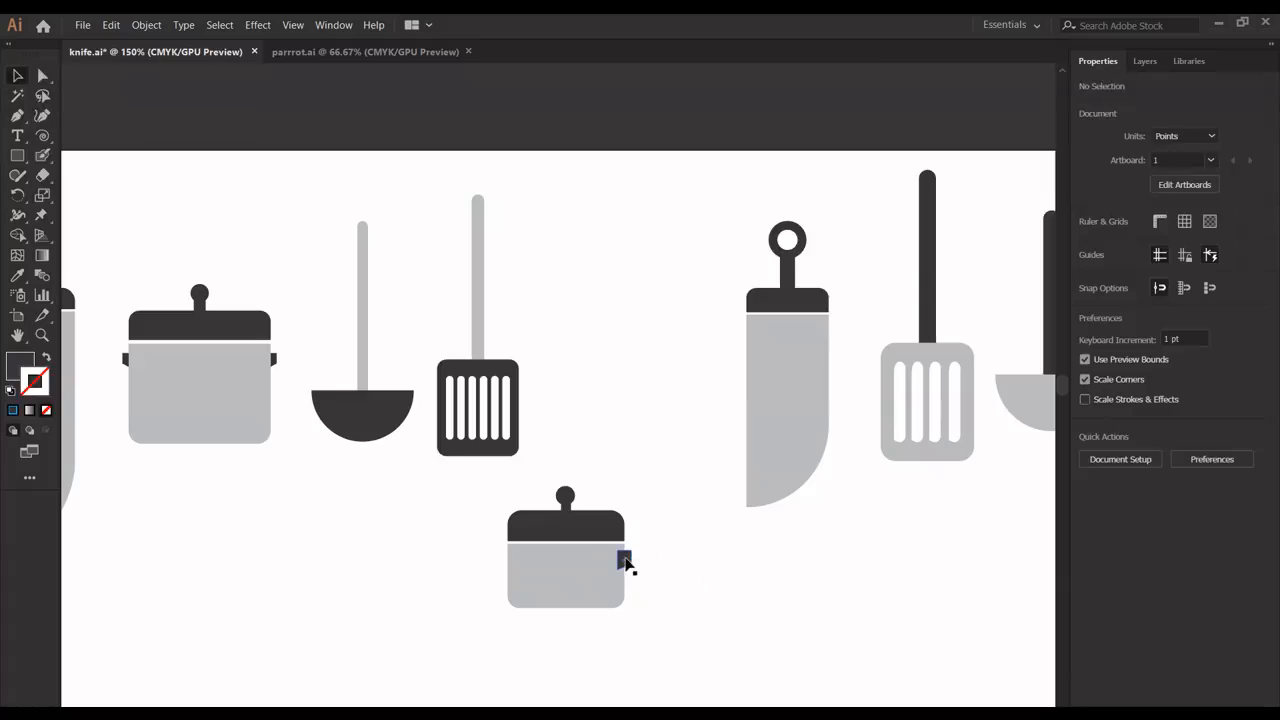
pyautogui.click(625, 562)
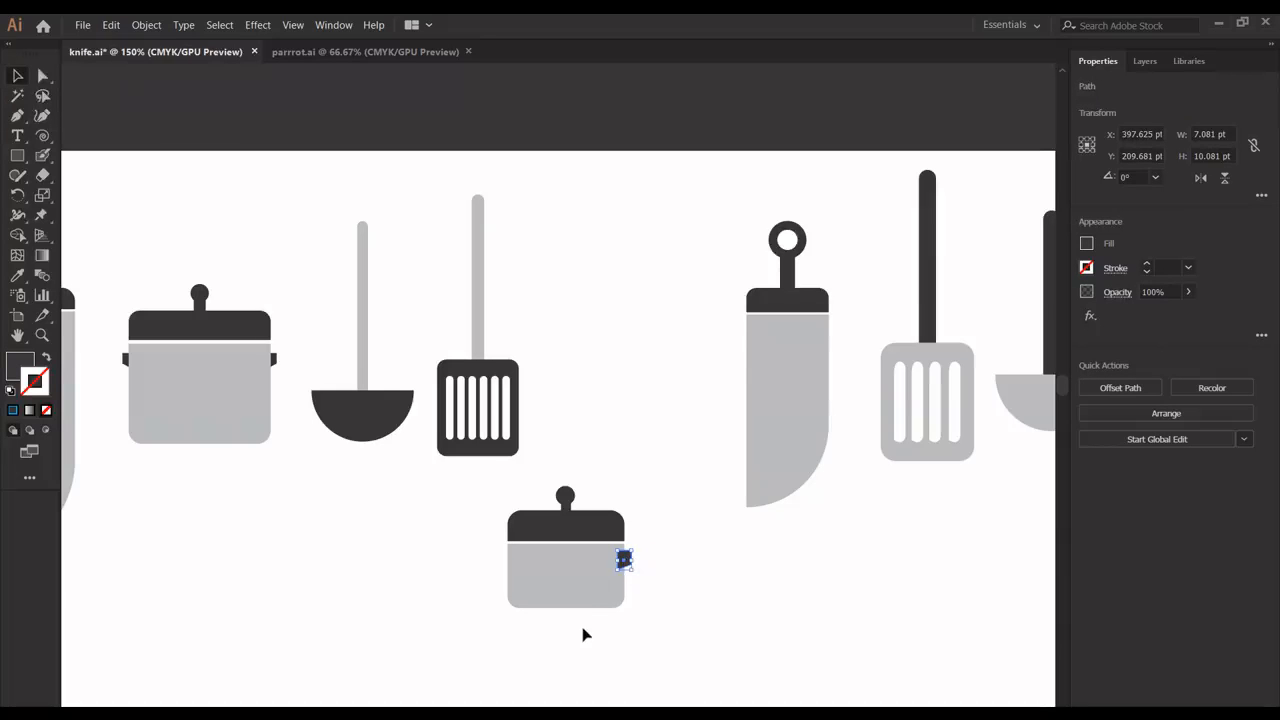
pyautogui.moveTo(577, 655); pyautogui.dragTo(566, 480)
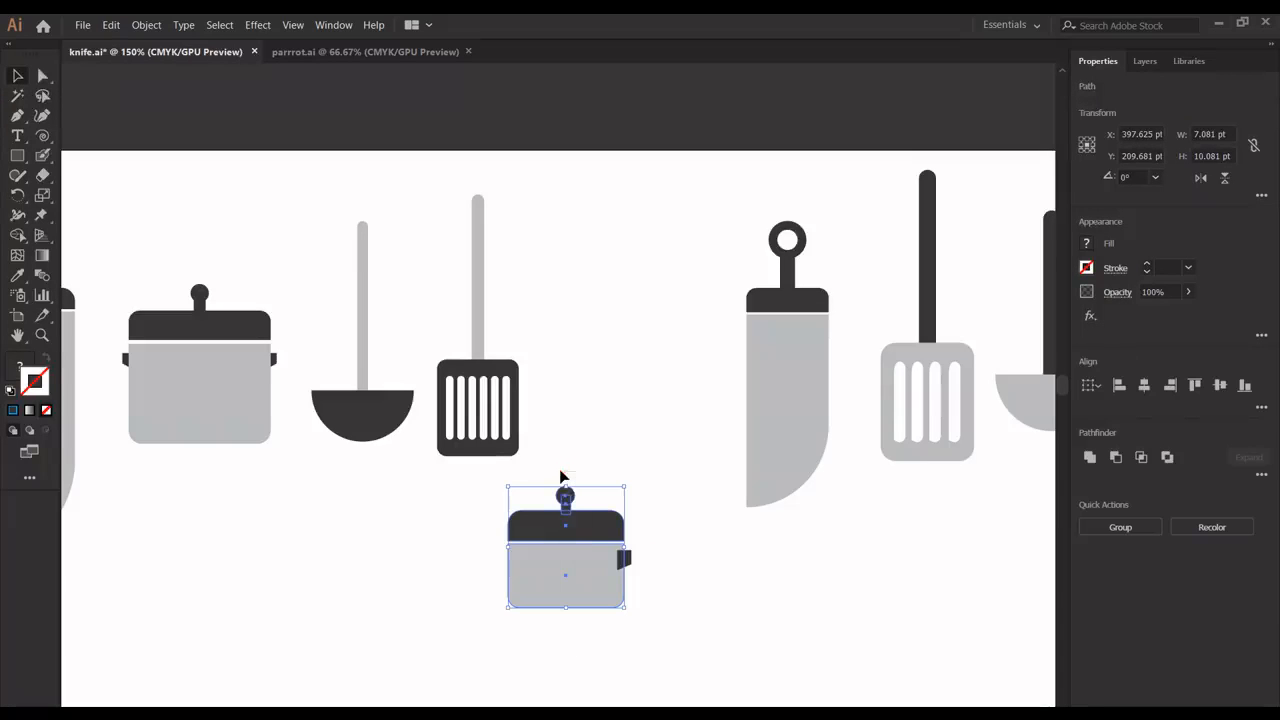
pyautogui.rightClick(570, 528)
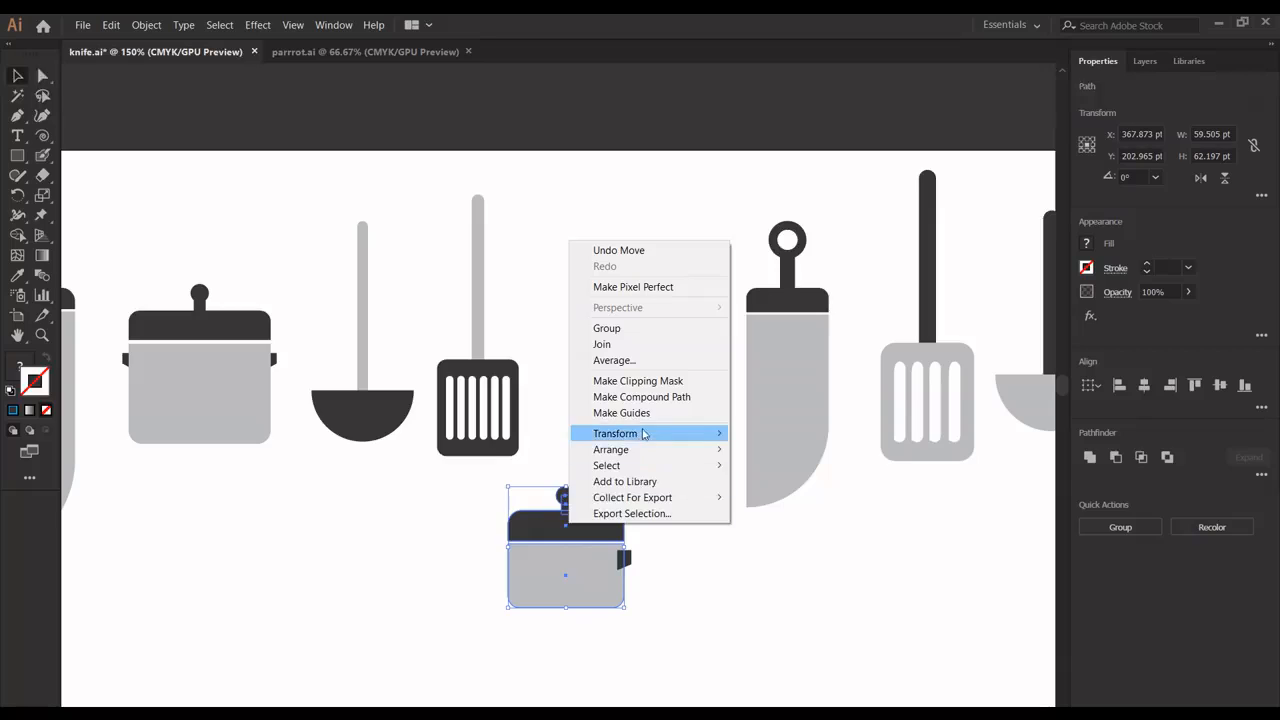
pyautogui.moveTo(686, 450)
pyautogui.click(762, 450)
pyautogui.click(703, 557)
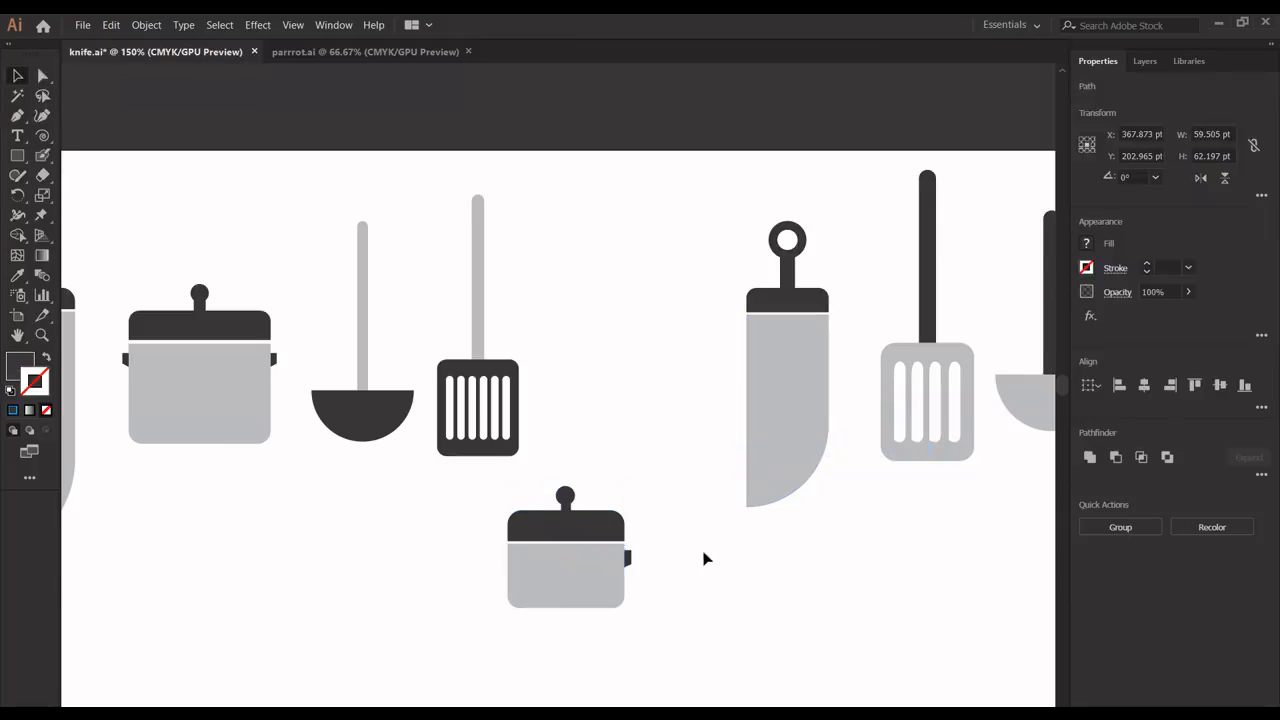
# Place a horizontally flipped copy of the small pot's right handle on its left edge, partly behind the grey body.
pyautogui.click(627, 558)
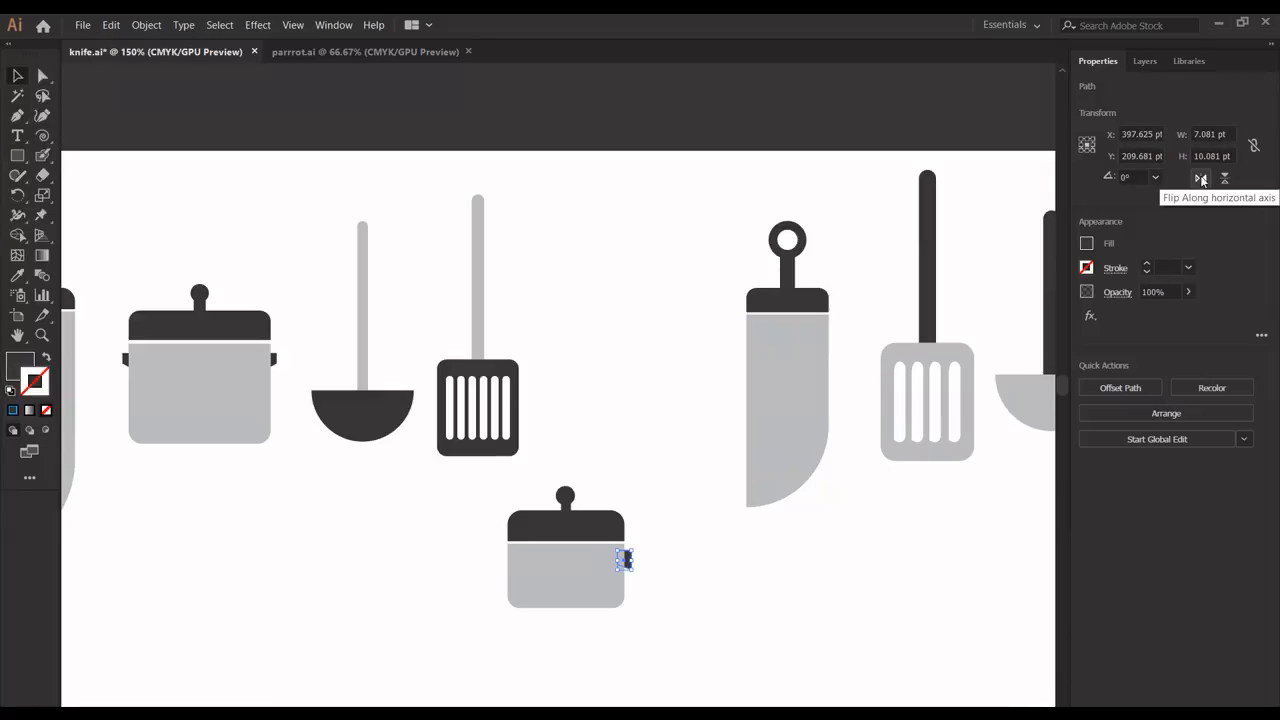
pyautogui.press('Left')
pyautogui.press('Left')
pyautogui.press('Left')
pyautogui.press('Left')
pyautogui.press('Left')
pyautogui.press('Left')
pyautogui.press('Left')
pyautogui.press('Left')
pyautogui.press('Left')
pyautogui.press('Left')
pyautogui.press('Left')
pyautogui.press('Left')
pyautogui.press('Left')
pyautogui.press('Left')
pyautogui.press('Left')
pyautogui.press('Left')
pyautogui.press('Left')
pyautogui.press('Left')
pyautogui.press('Left')
pyautogui.press('Left')
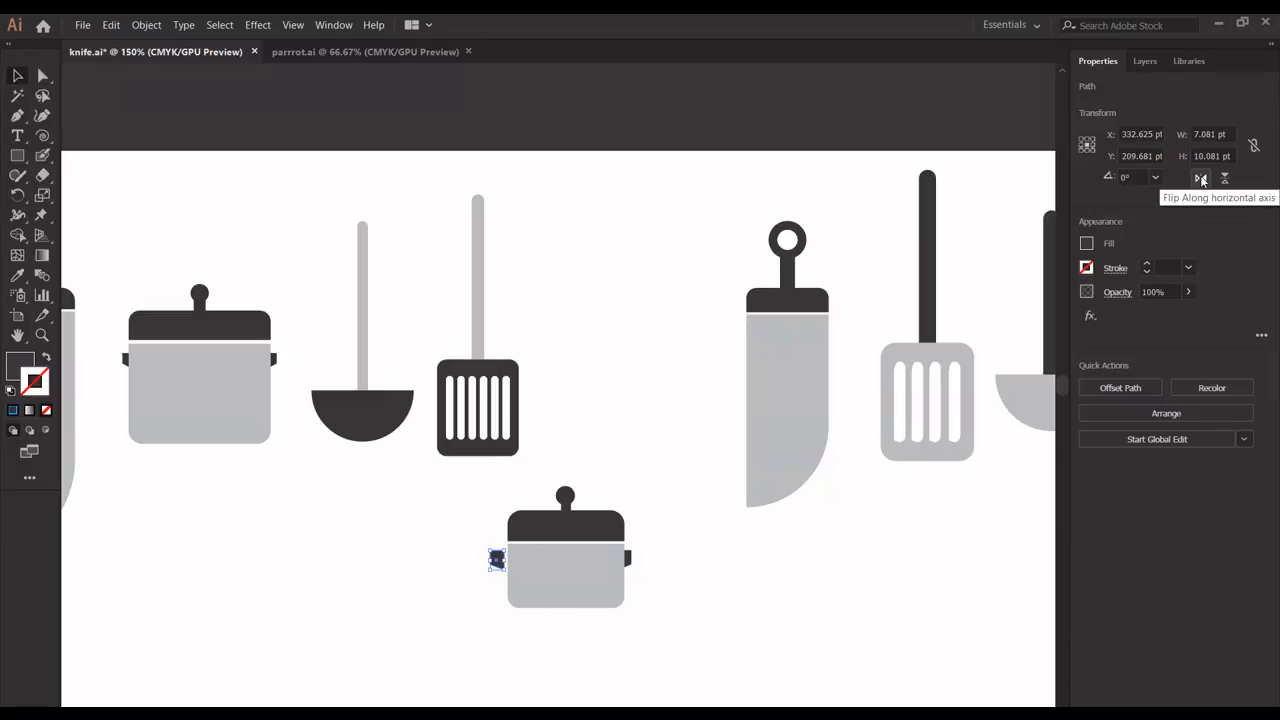
pyautogui.hotkey('shift', 'Right')
pyautogui.press('Left')
pyautogui.press('Left')
pyautogui.press('Left')
pyautogui.press('Left')
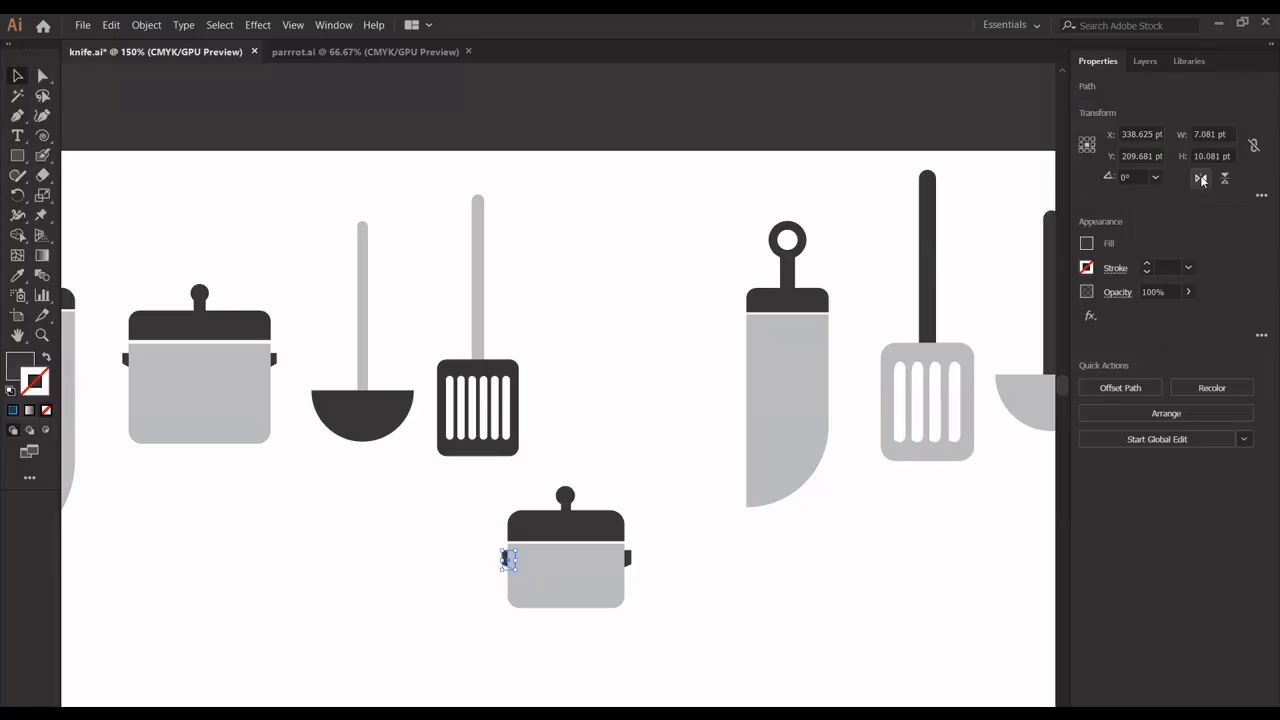
pyautogui.click(685, 456)
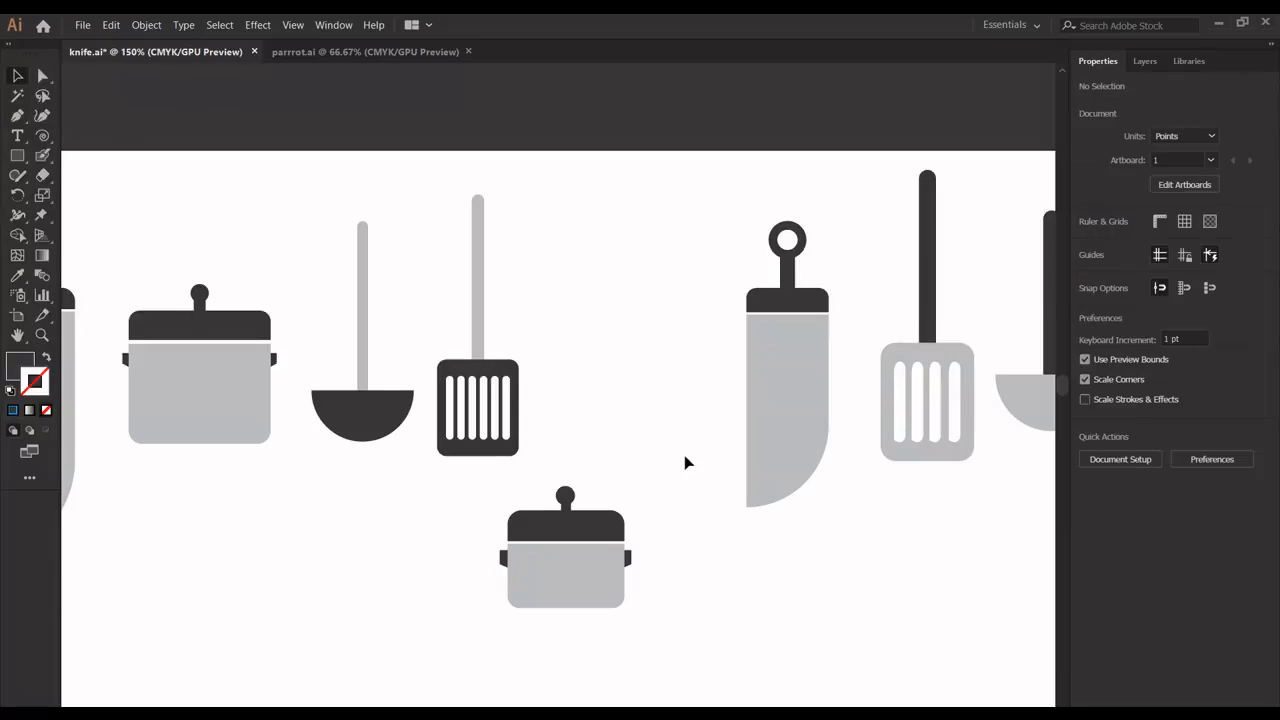
# Fine-tune the left handle's horizontal position so both handles stick out equally from the small pot.
pyautogui.click(503, 560)
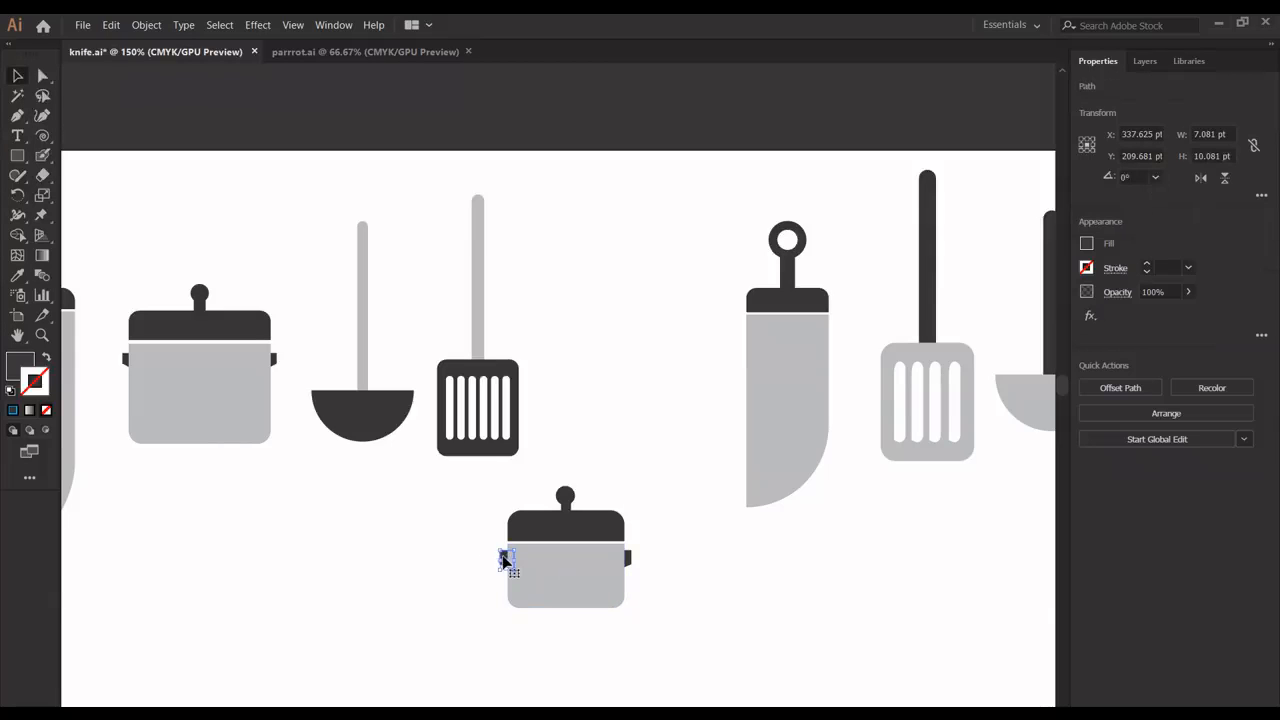
pyautogui.click(674, 607)
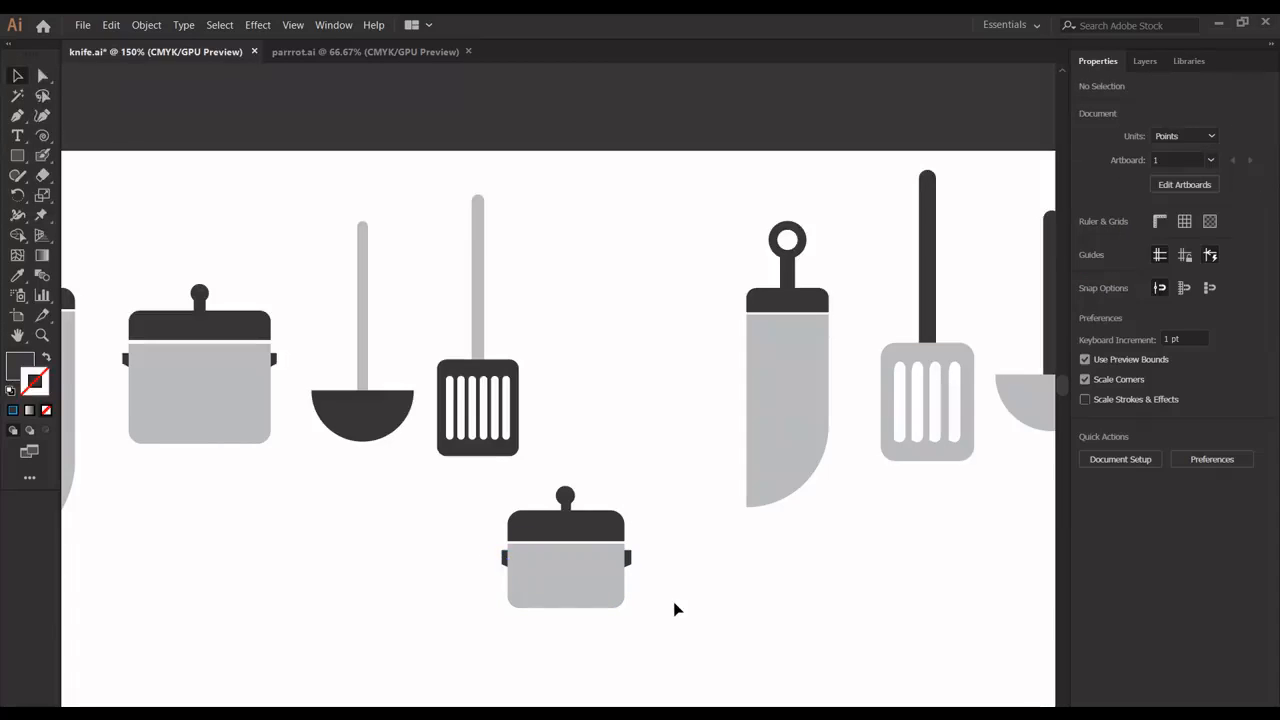
pyautogui.click(505, 563)
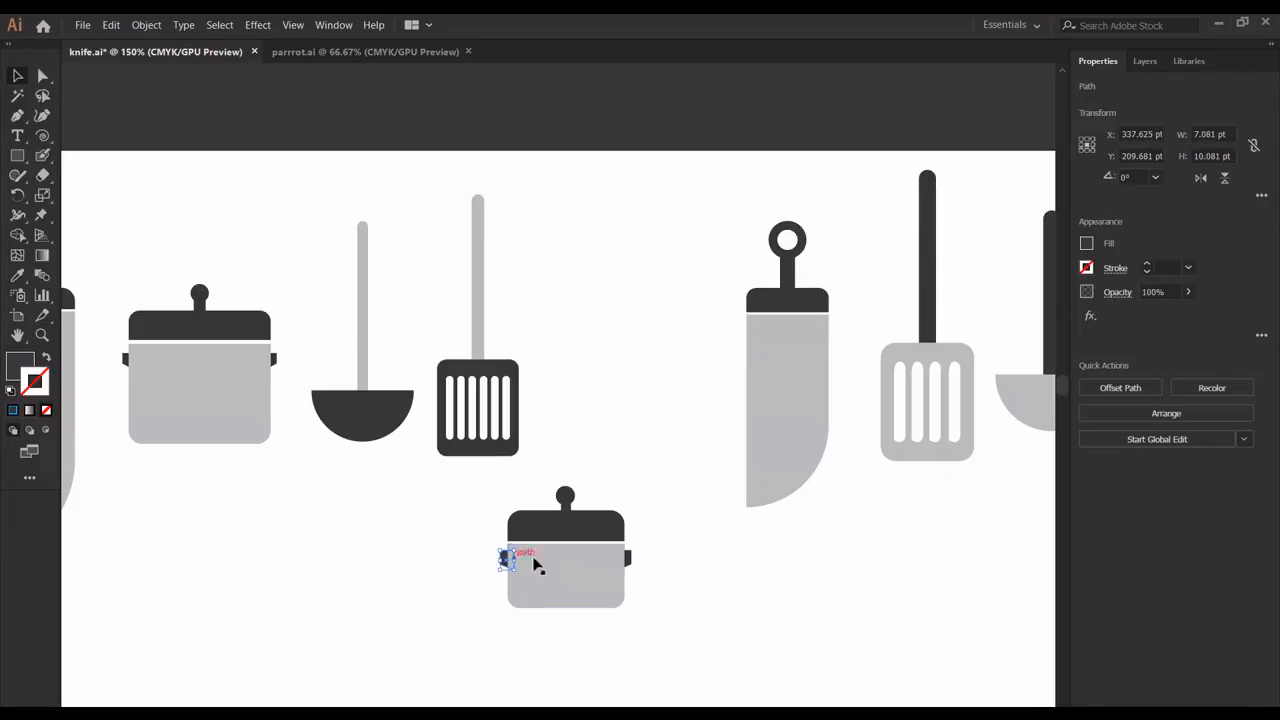
pyautogui.click(723, 609)
# Move the whole small pot to the right of the grey-bowled ladle and enlarge it proportionally about its centre.
pyautogui.hscroll(5, 672, 654)
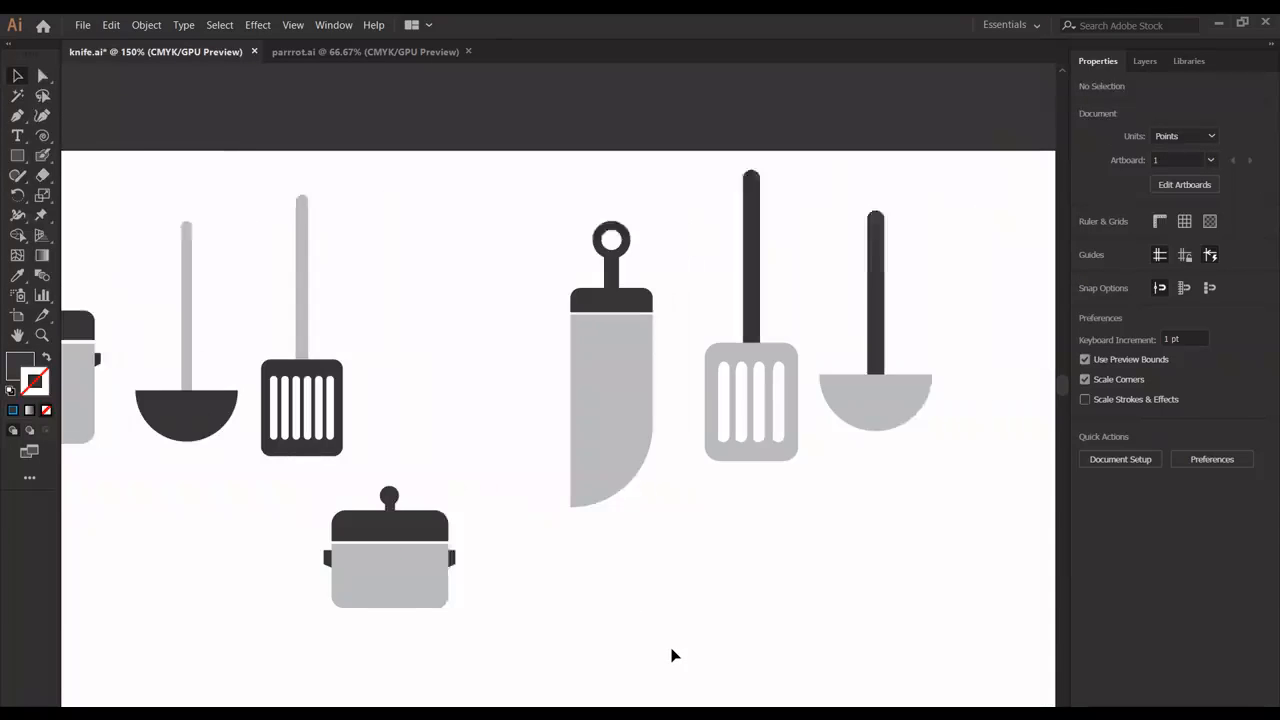
pyautogui.moveTo(361, 616); pyautogui.dragTo(229, 492)
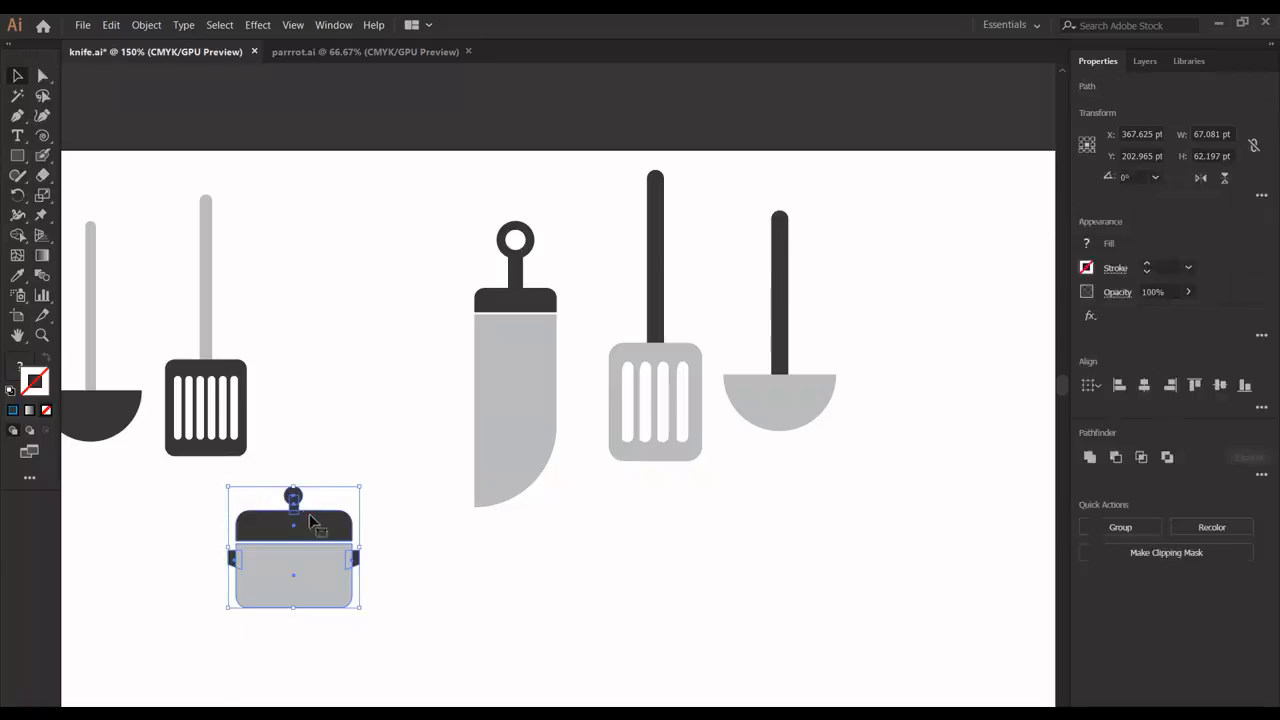
pyautogui.moveTo(311, 520); pyautogui.dragTo(955, 298)
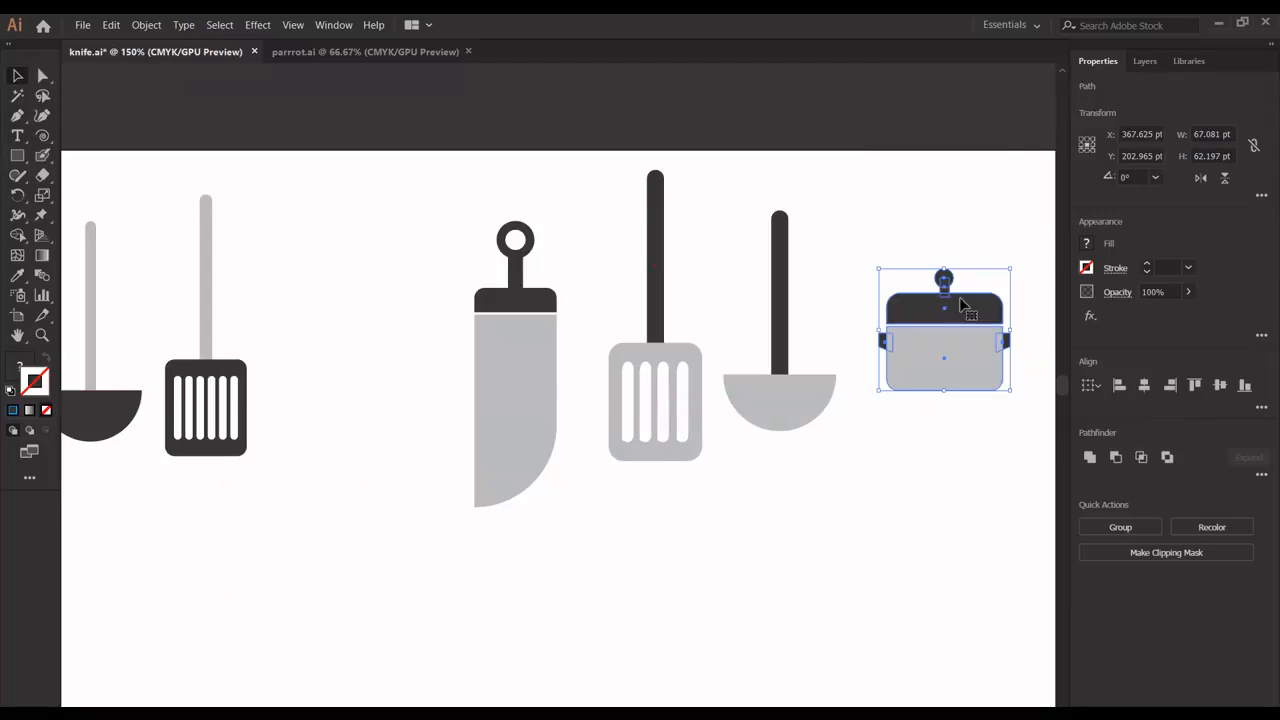
pyautogui.hscroll(2, 959, 448)
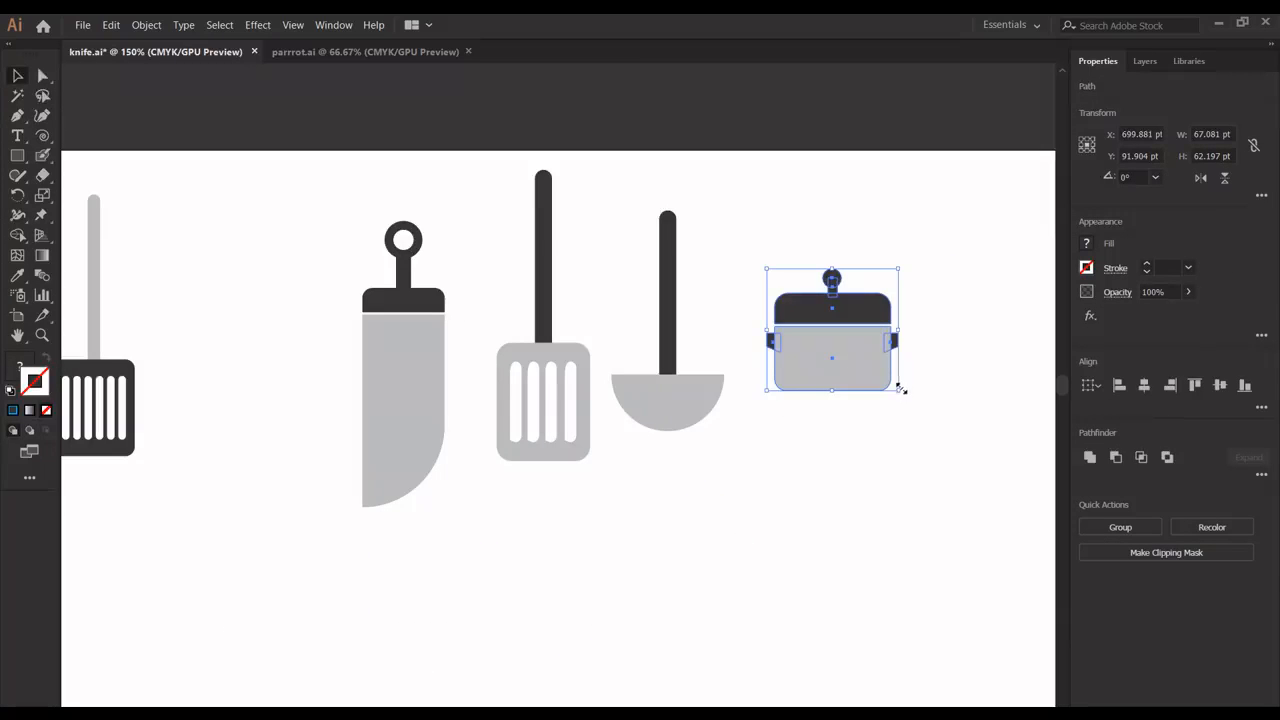
pyautogui.moveTo(899, 389); pyautogui.dragTo(920, 417)
pyautogui.click(877, 480)
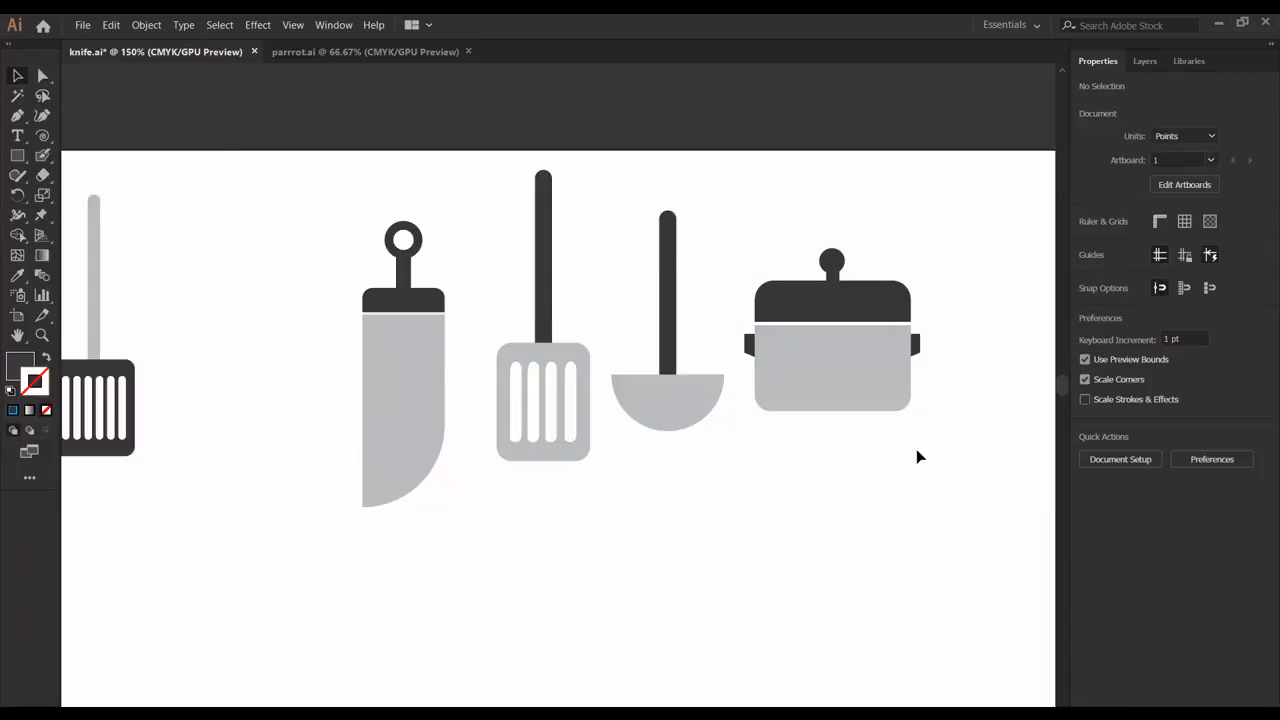